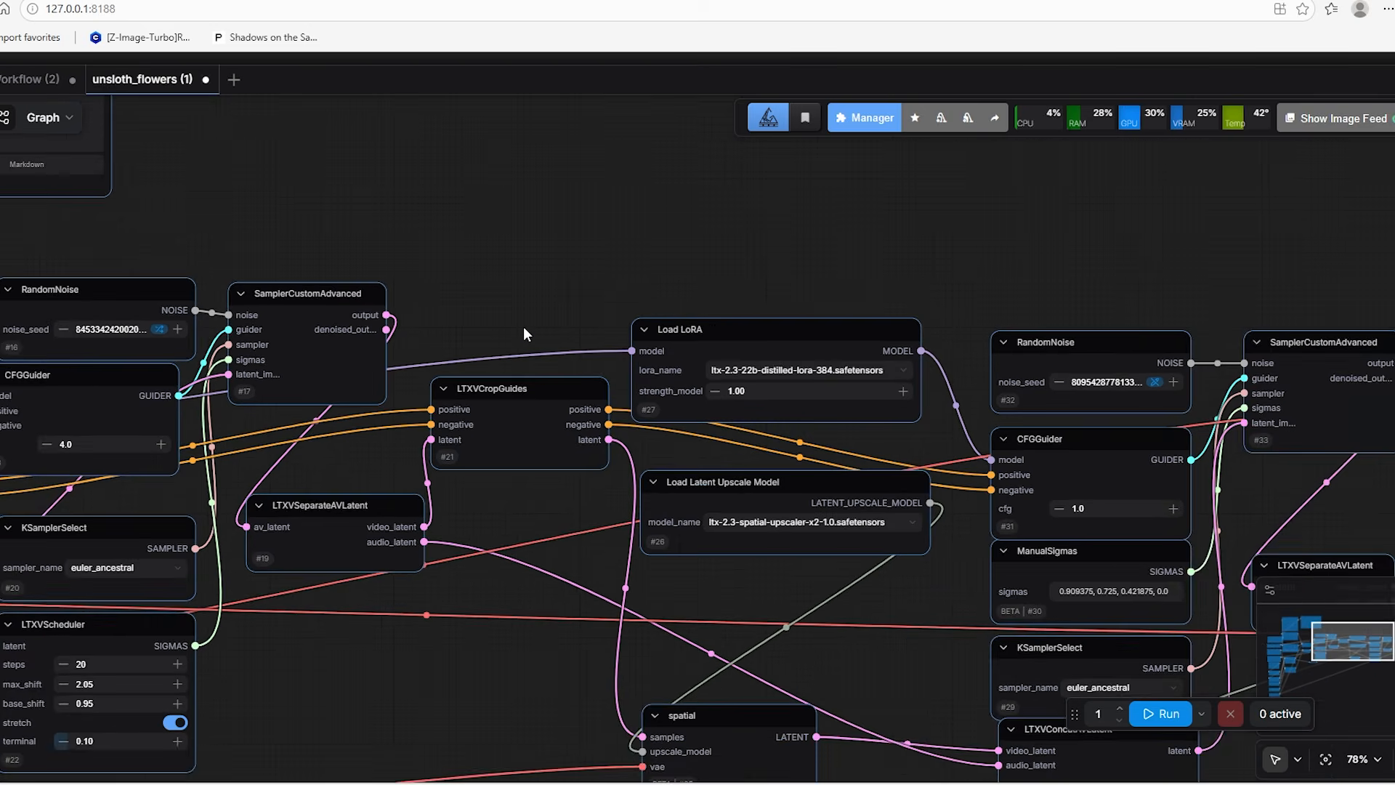
left_click_drag(480, 305, 999, 234)
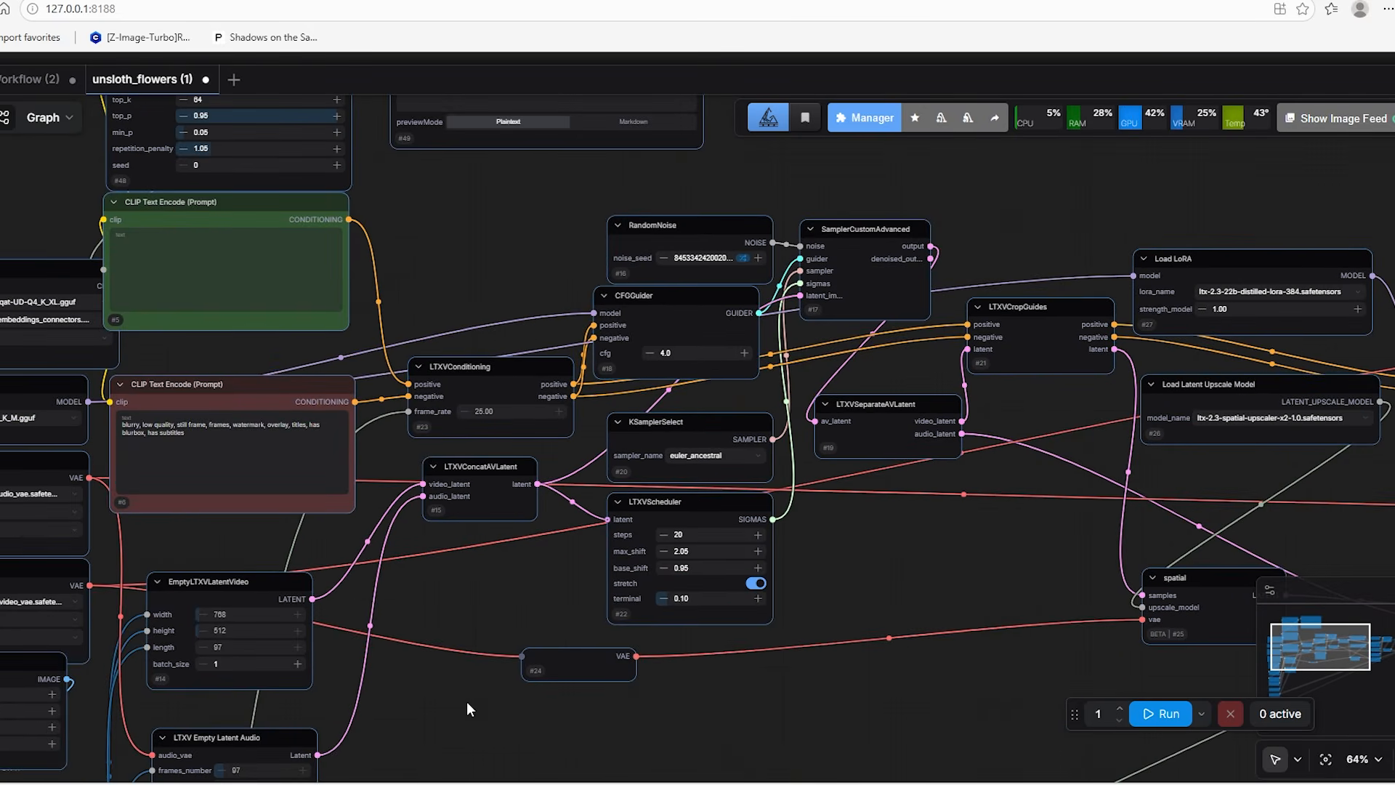
scroll(466, 690, "down", 7)
left_click_drag(575, 679, 656, 595)
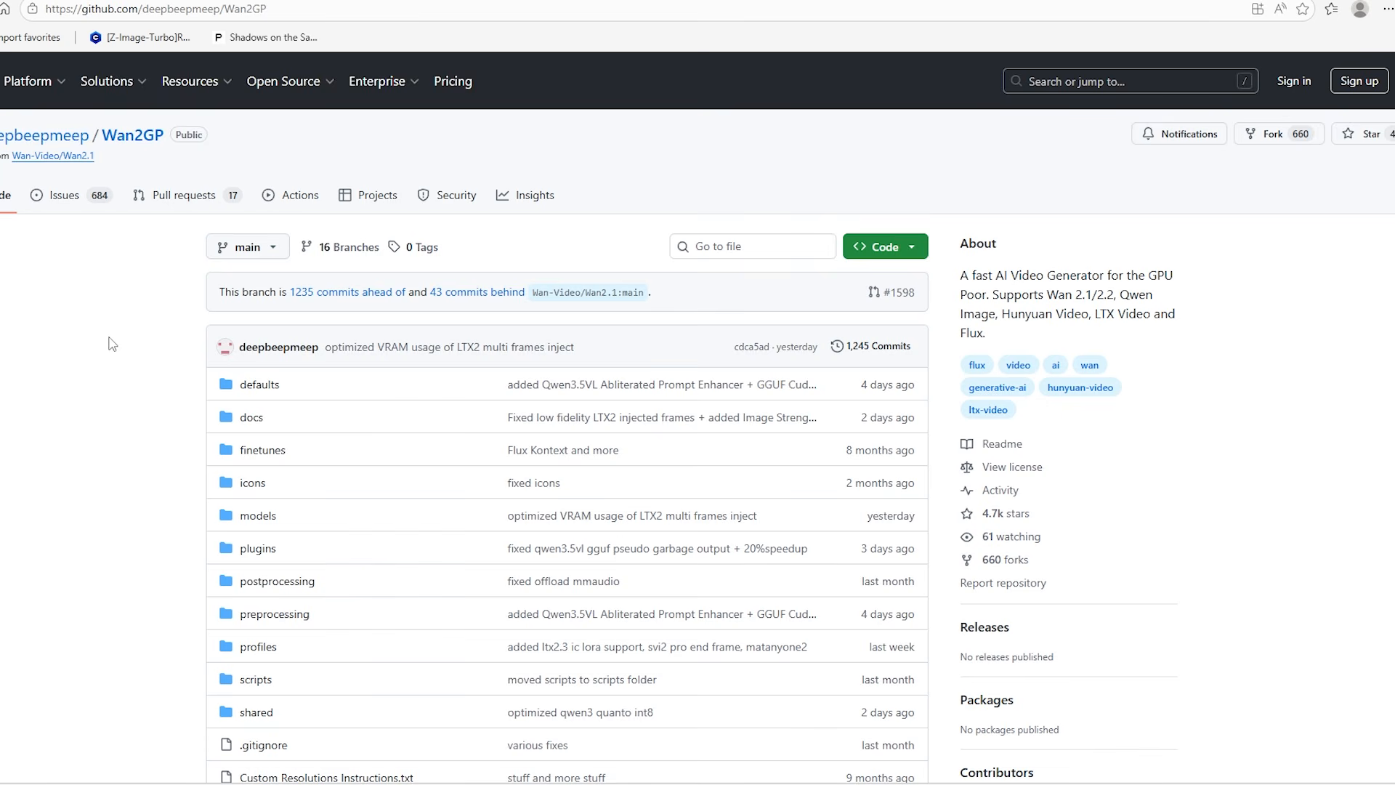
Look through the Wan2GP repository's README for the manual installation commands in the Quick Start section
scroll(111, 343, "down", 20)
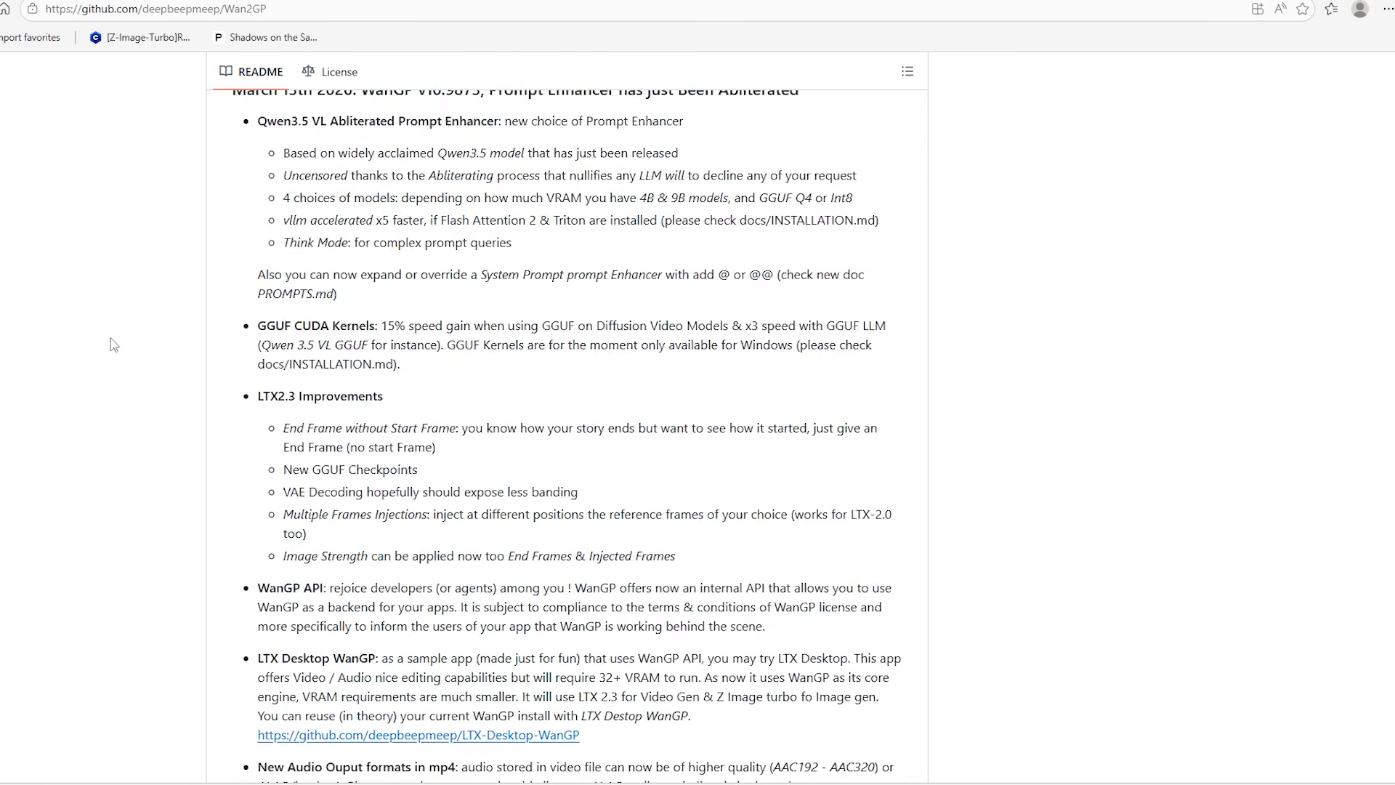
scroll(110, 338, "down", 20)
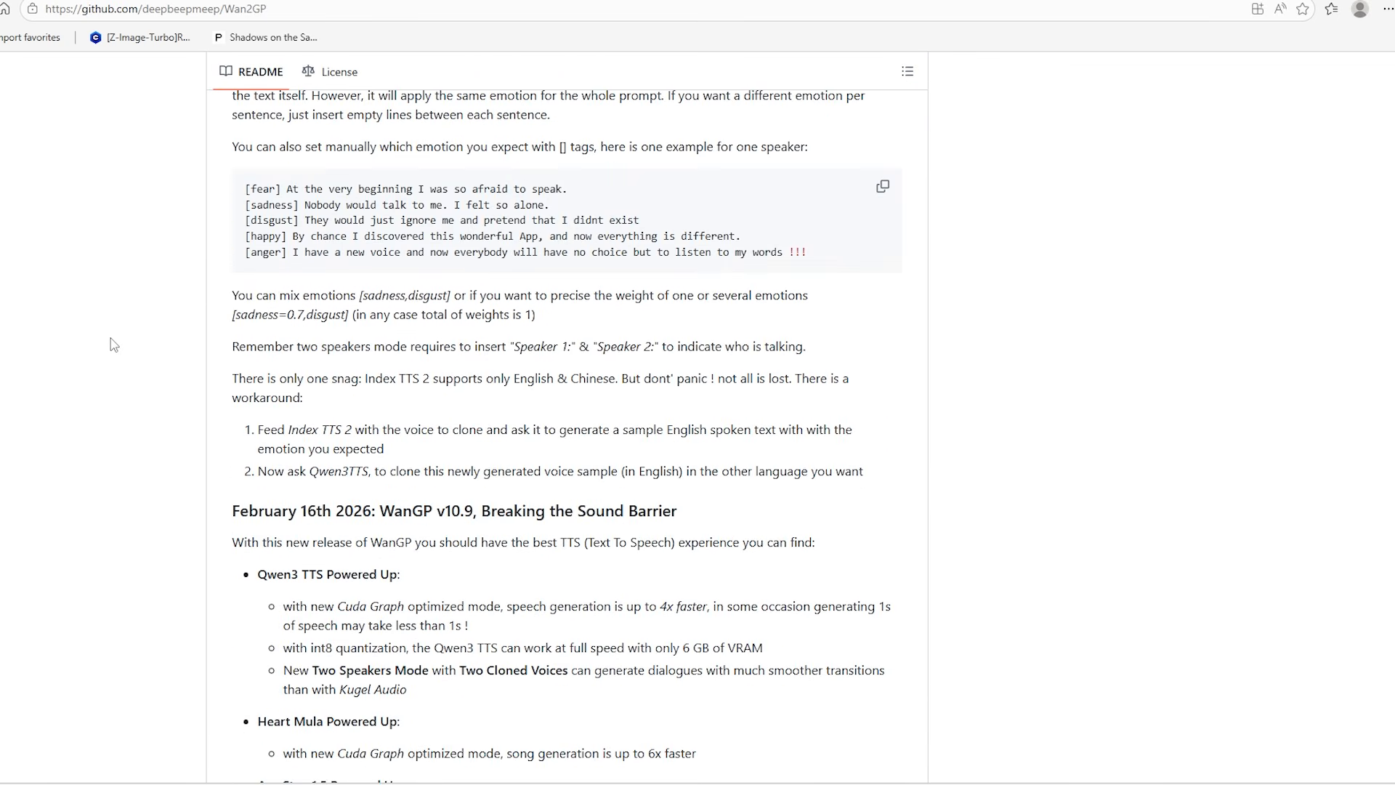
scroll(110, 337, "down", 10)
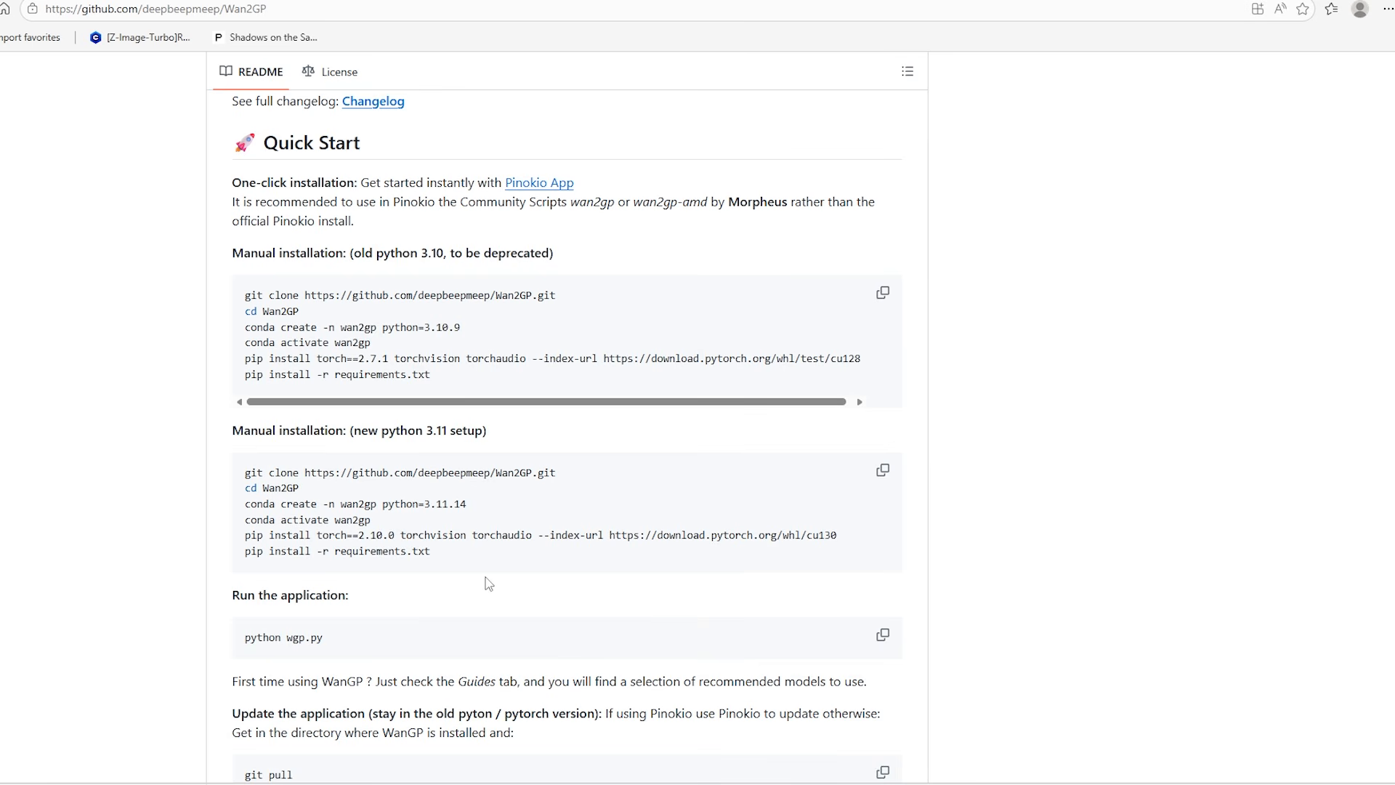
mouse_move(734, 782)
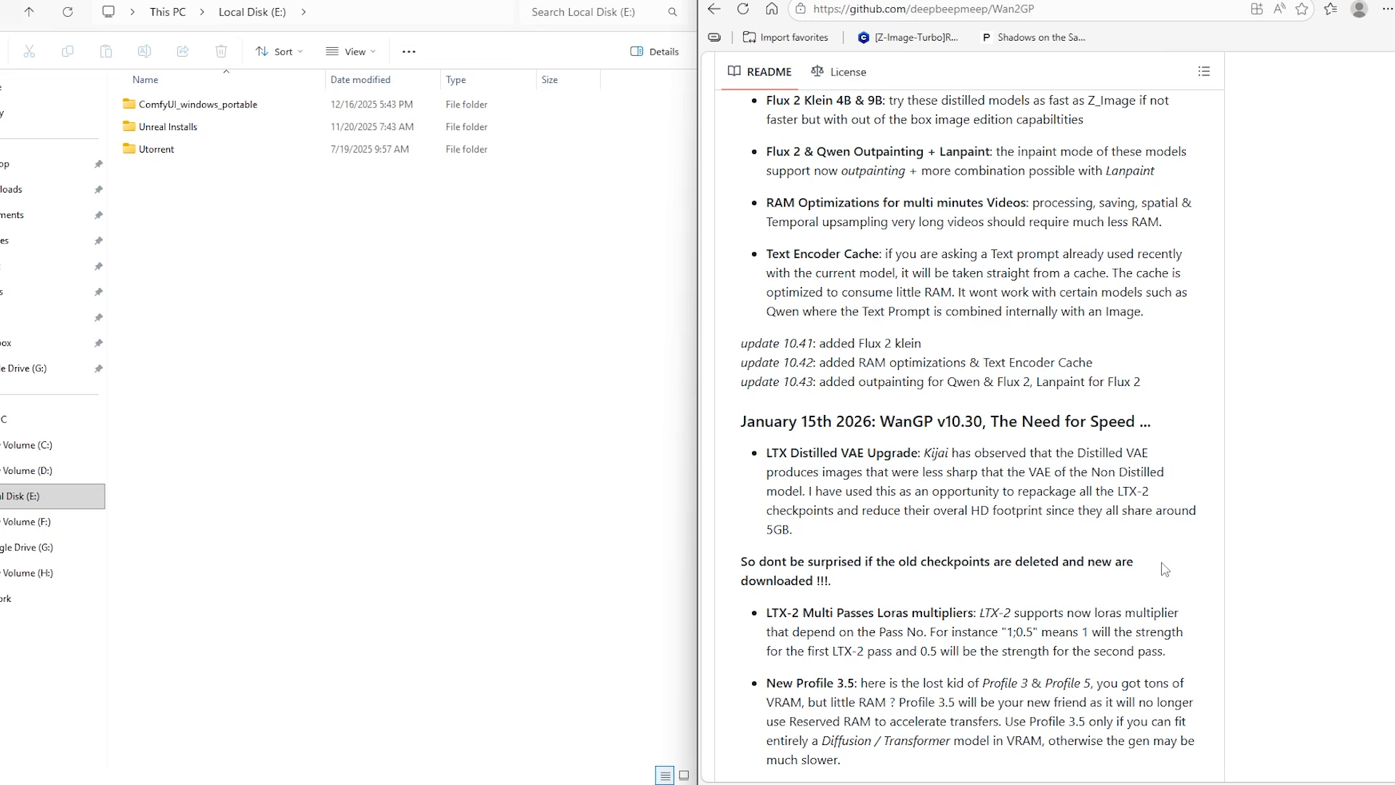
scroll(1165, 568, "down", 15)
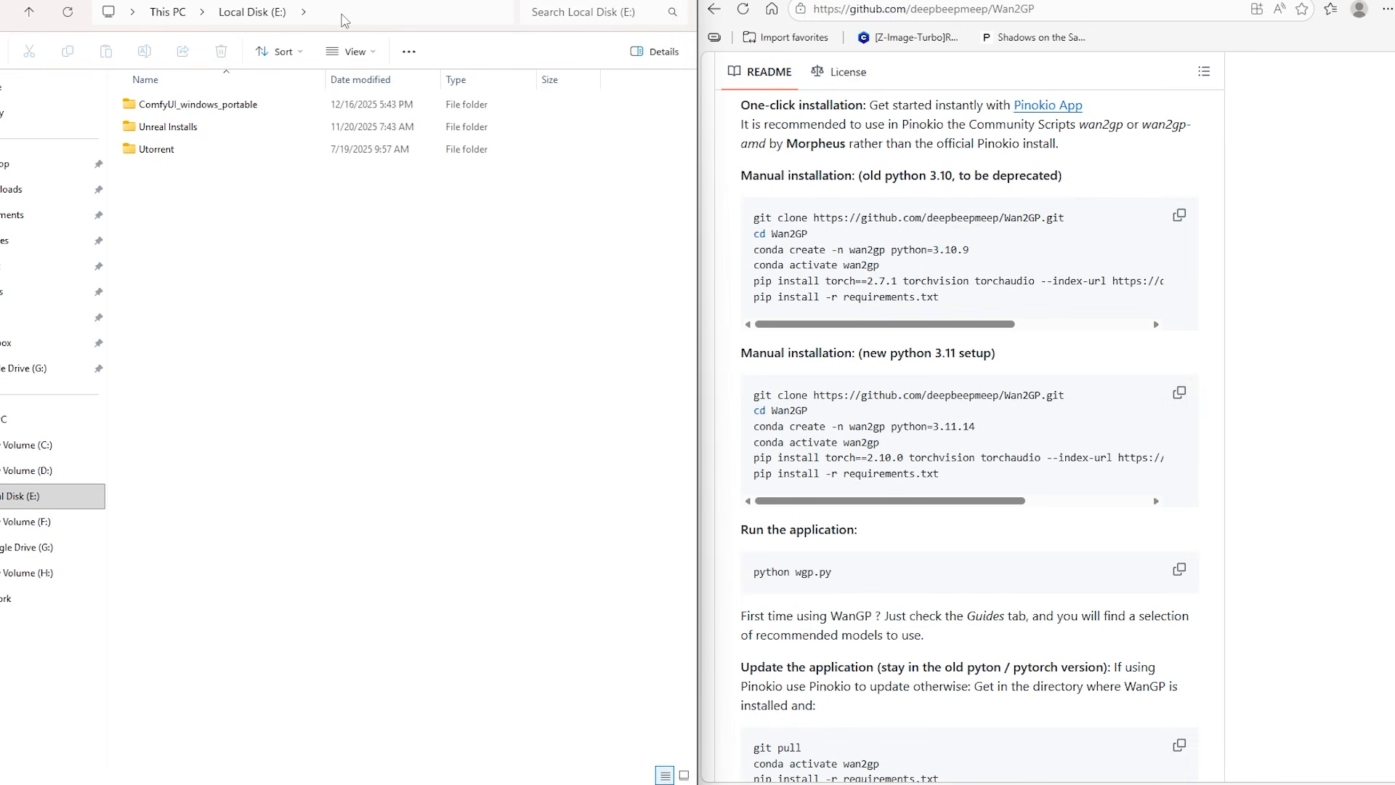
Open a command prompt at the root of the E: drive and place it beside the README page
left_click(368, 12)
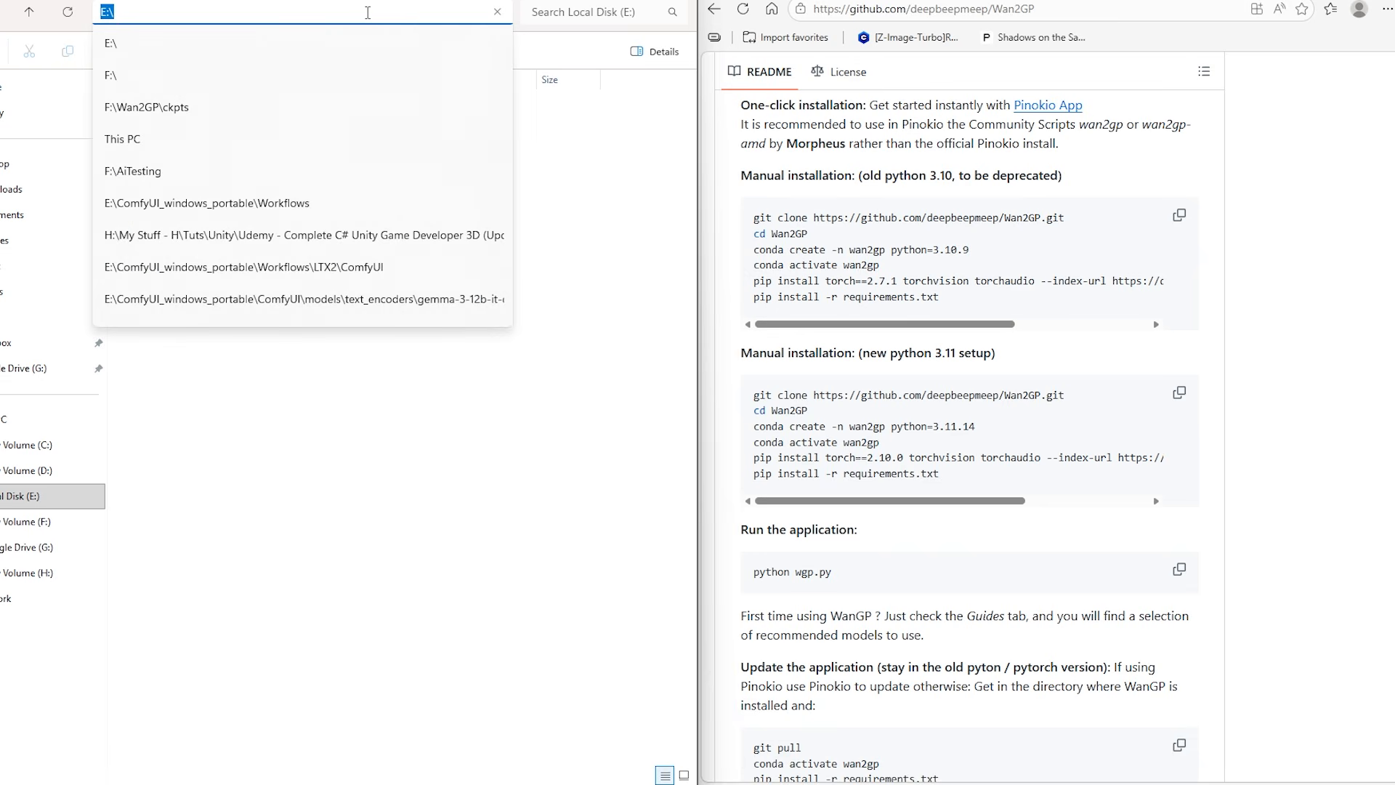
type("cmd")
key("Return")
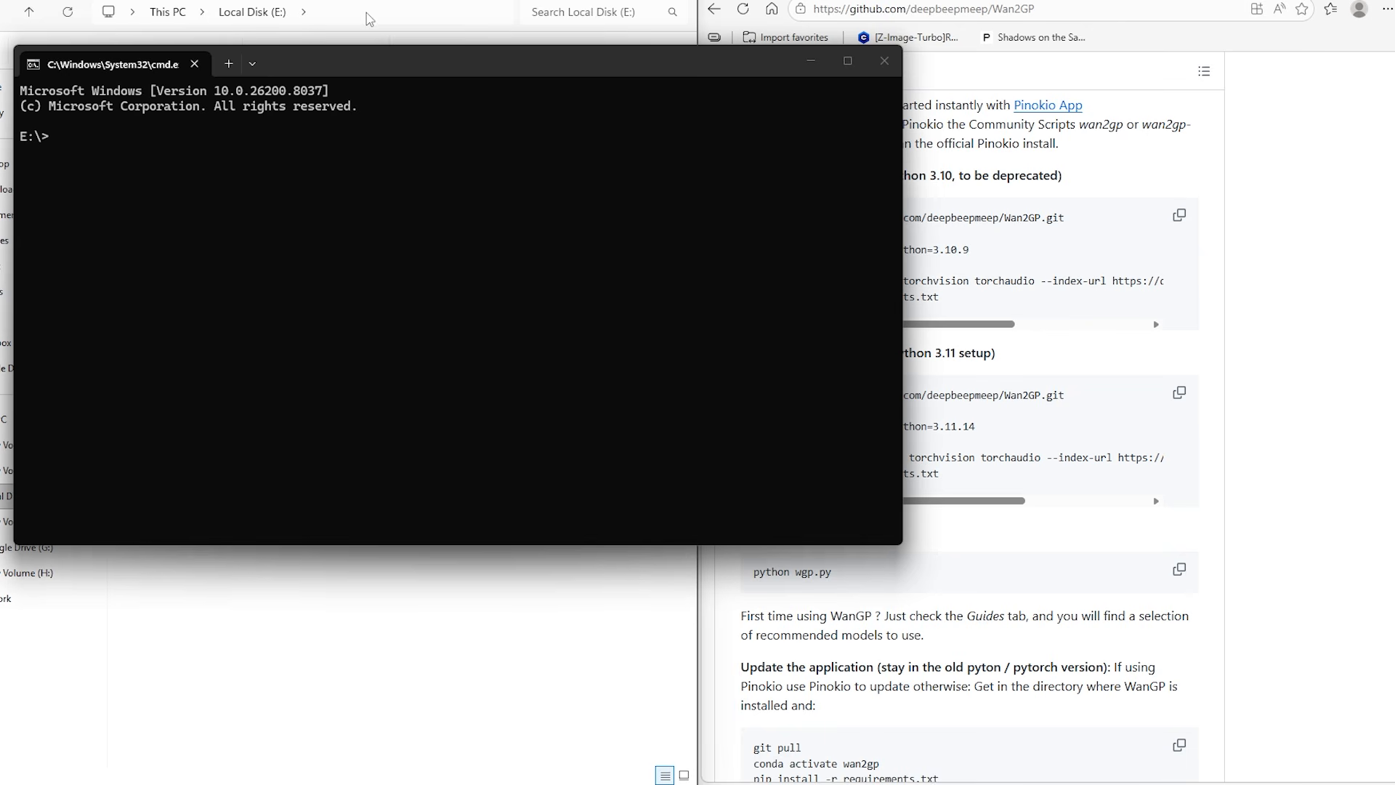
left_click_drag(386, 68, 1, 247)
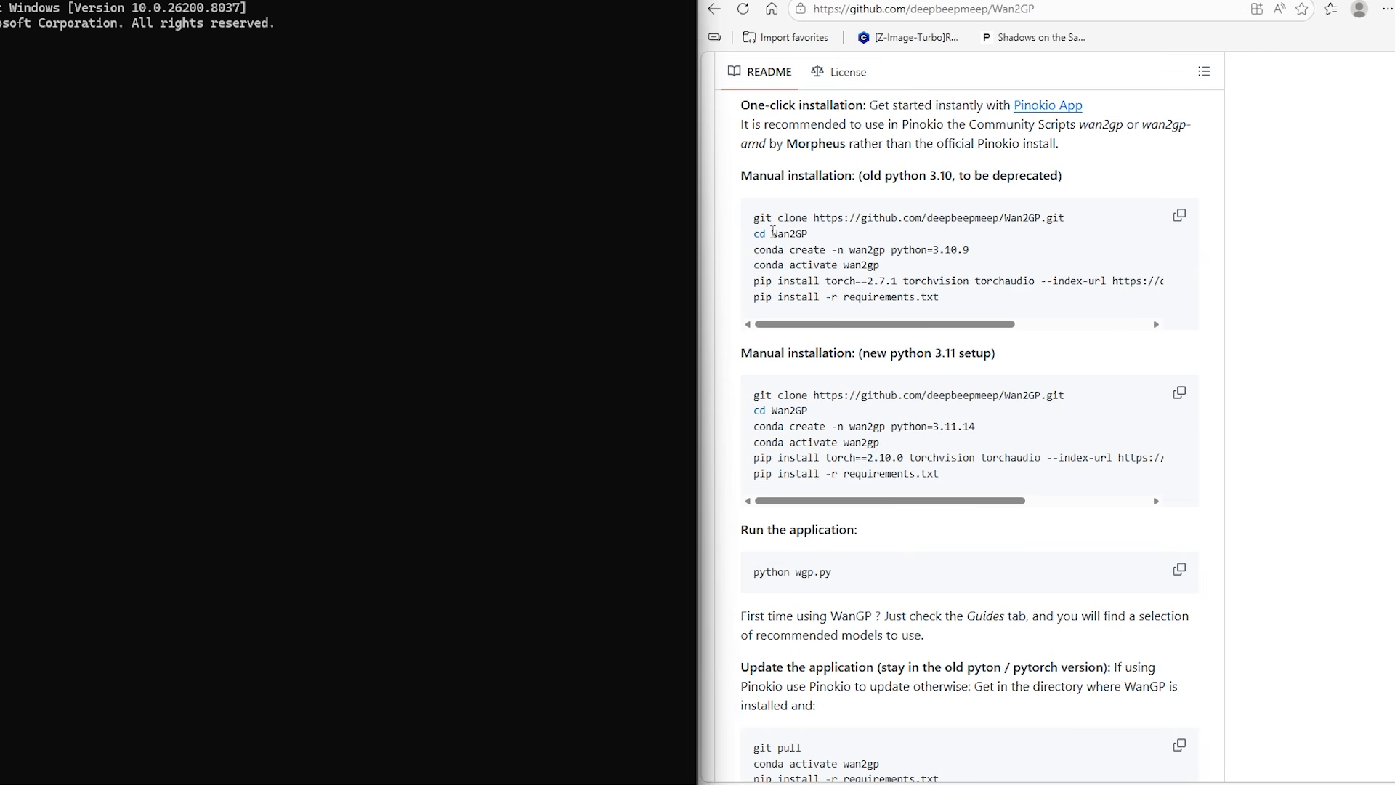
left_click_drag(753, 218, 1082, 222)
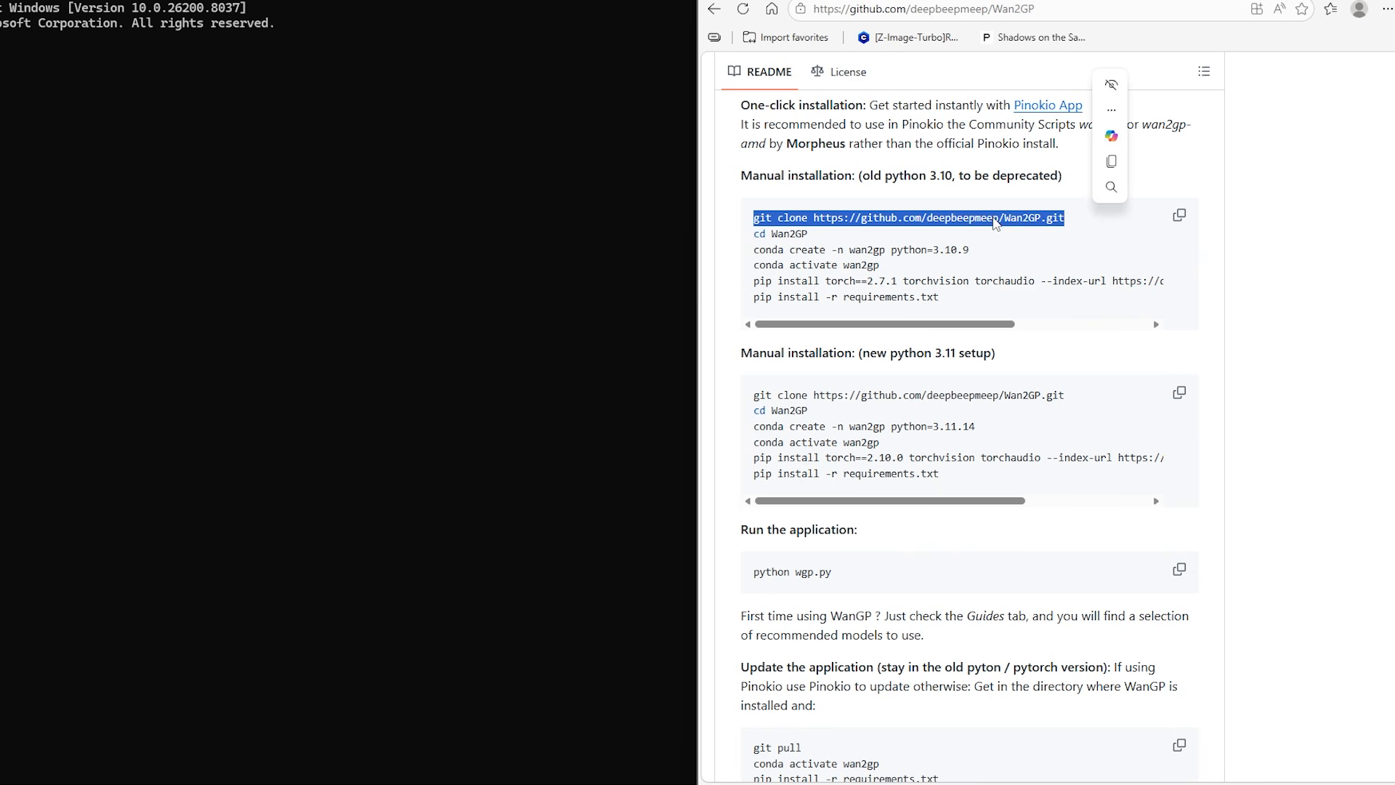
right_click(996, 222)
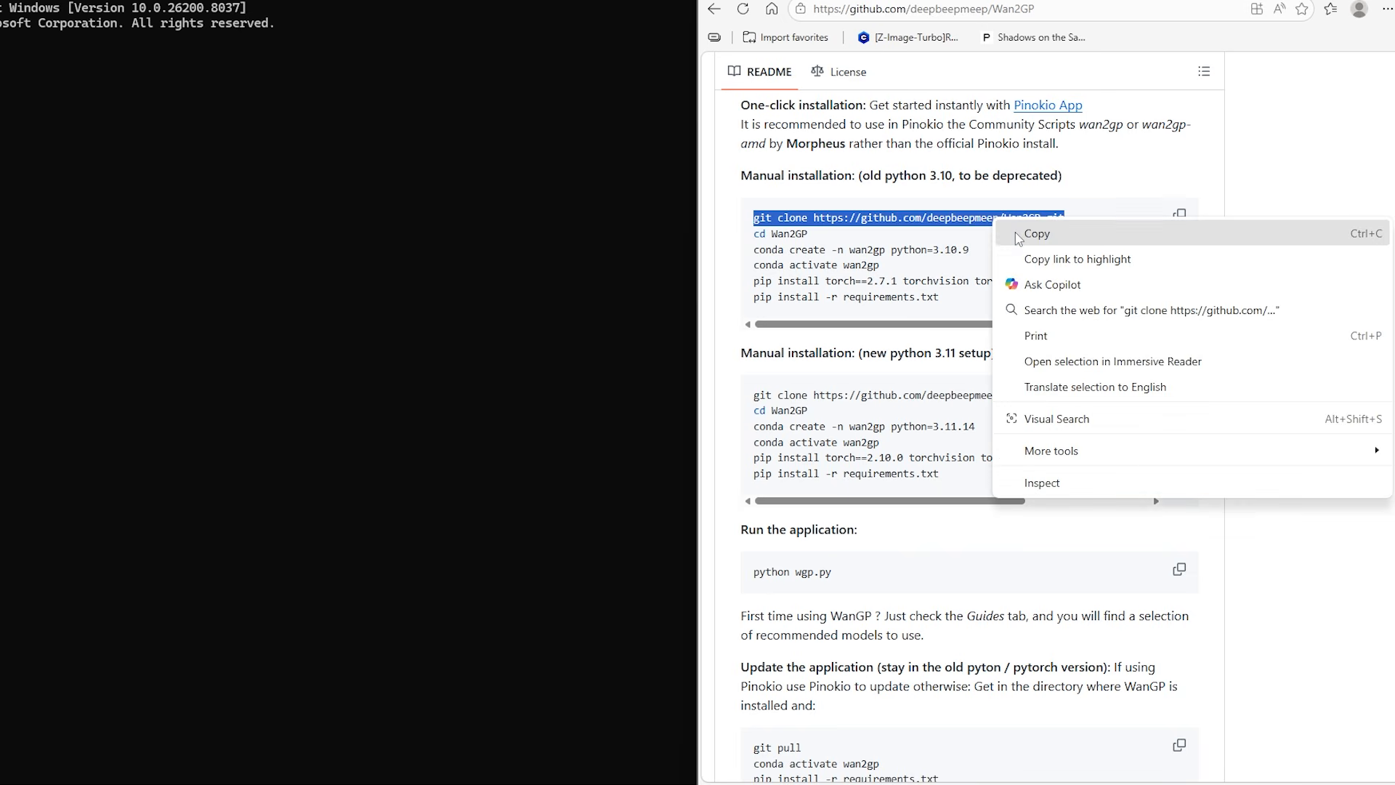
left_click(1031, 231)
left_click(234, 224)
key("ctrl+v")
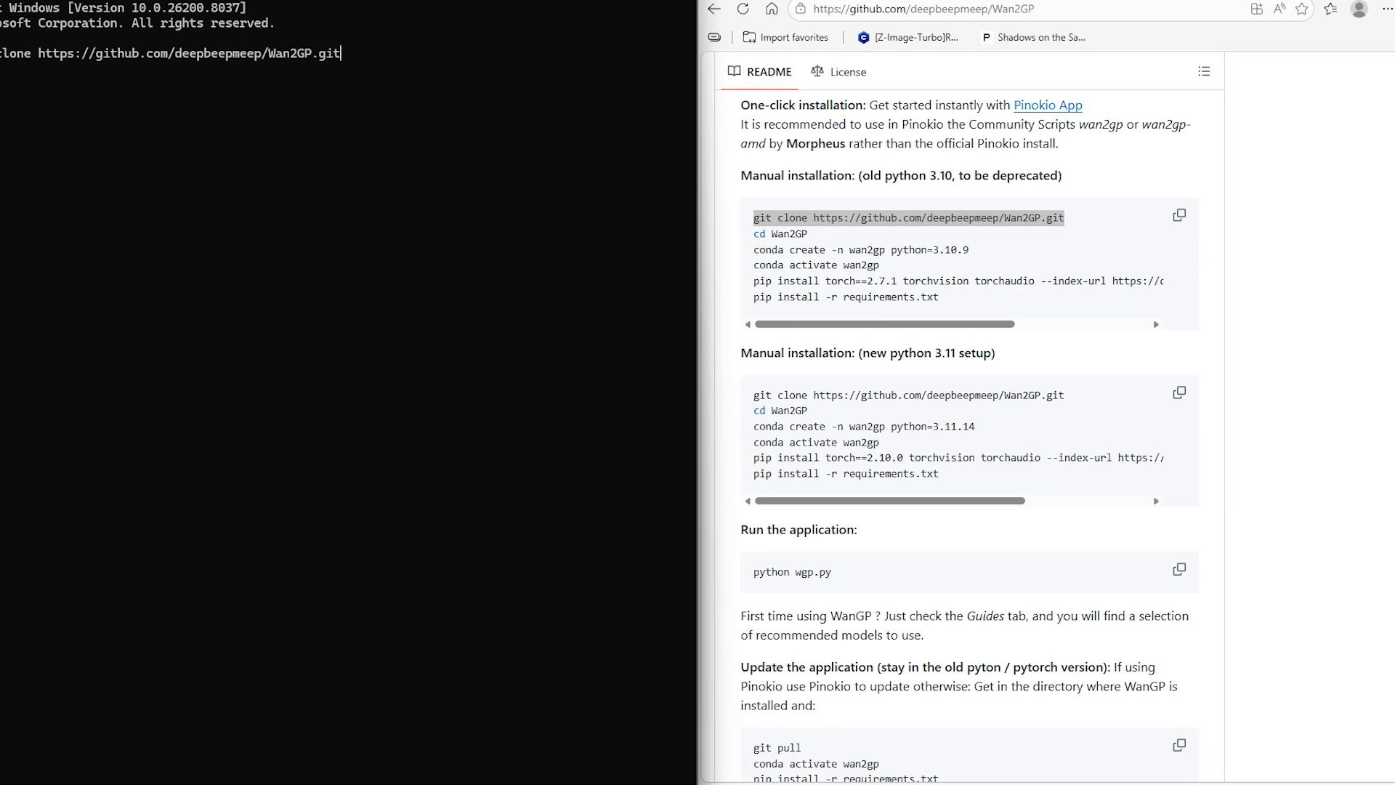
key("Return")
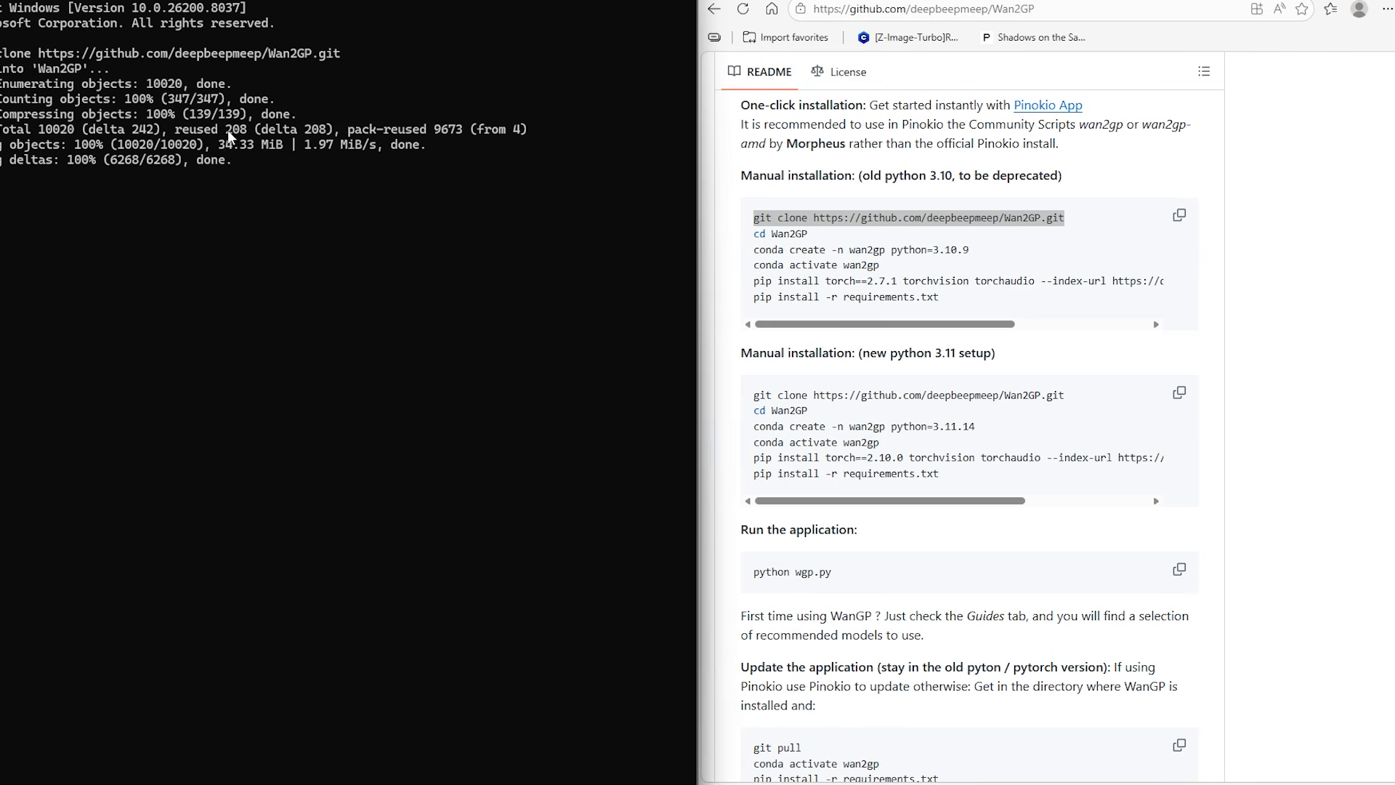
Check the E: drive for the cloned folder and change the command prompt's directory with cd Wan2GP
mouse_move(313, 0)
left_mouse_down()
mouse_move(443, 100)
mouse_move(756, 406)
left_mouse_up()
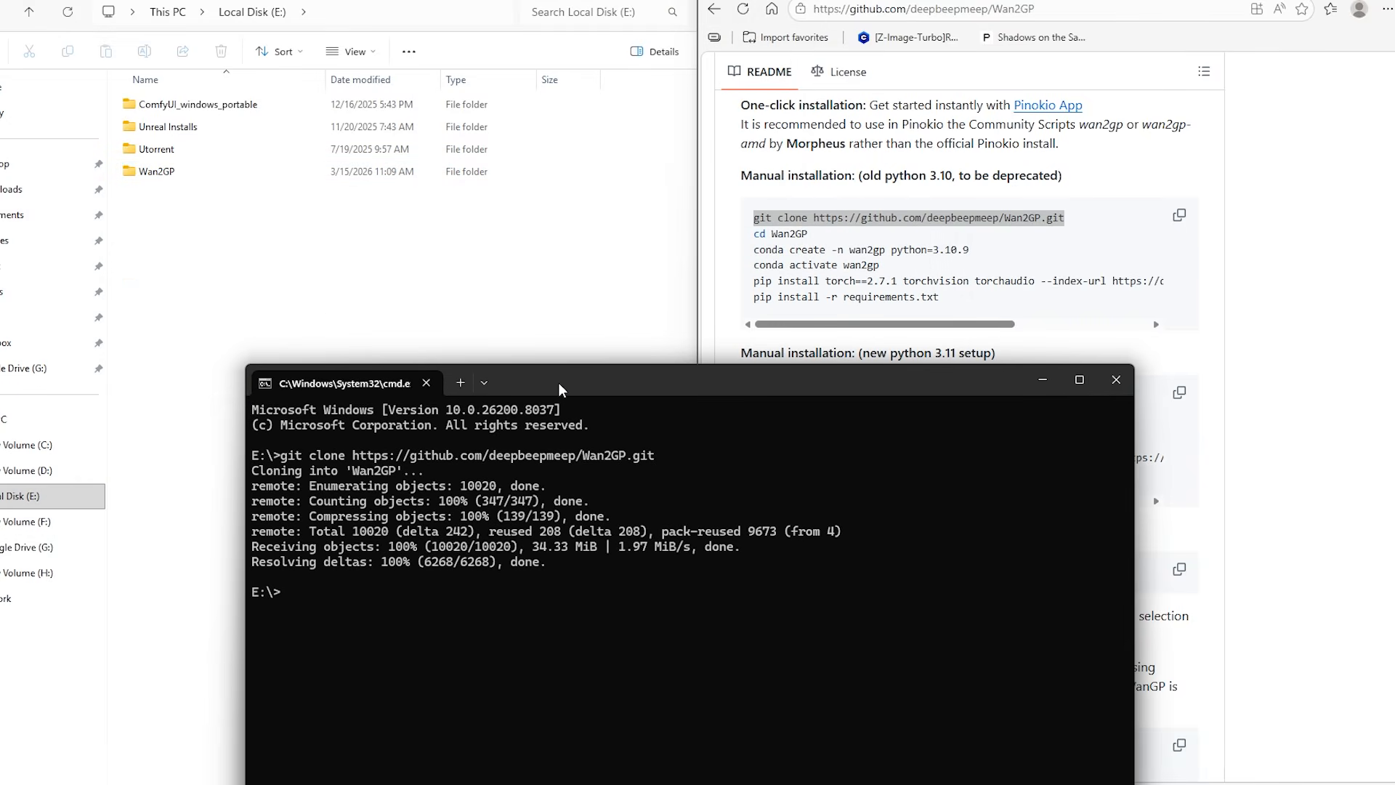
left_click_drag(561, 383, 1, 285)
left_click_drag(809, 234, 753, 235)
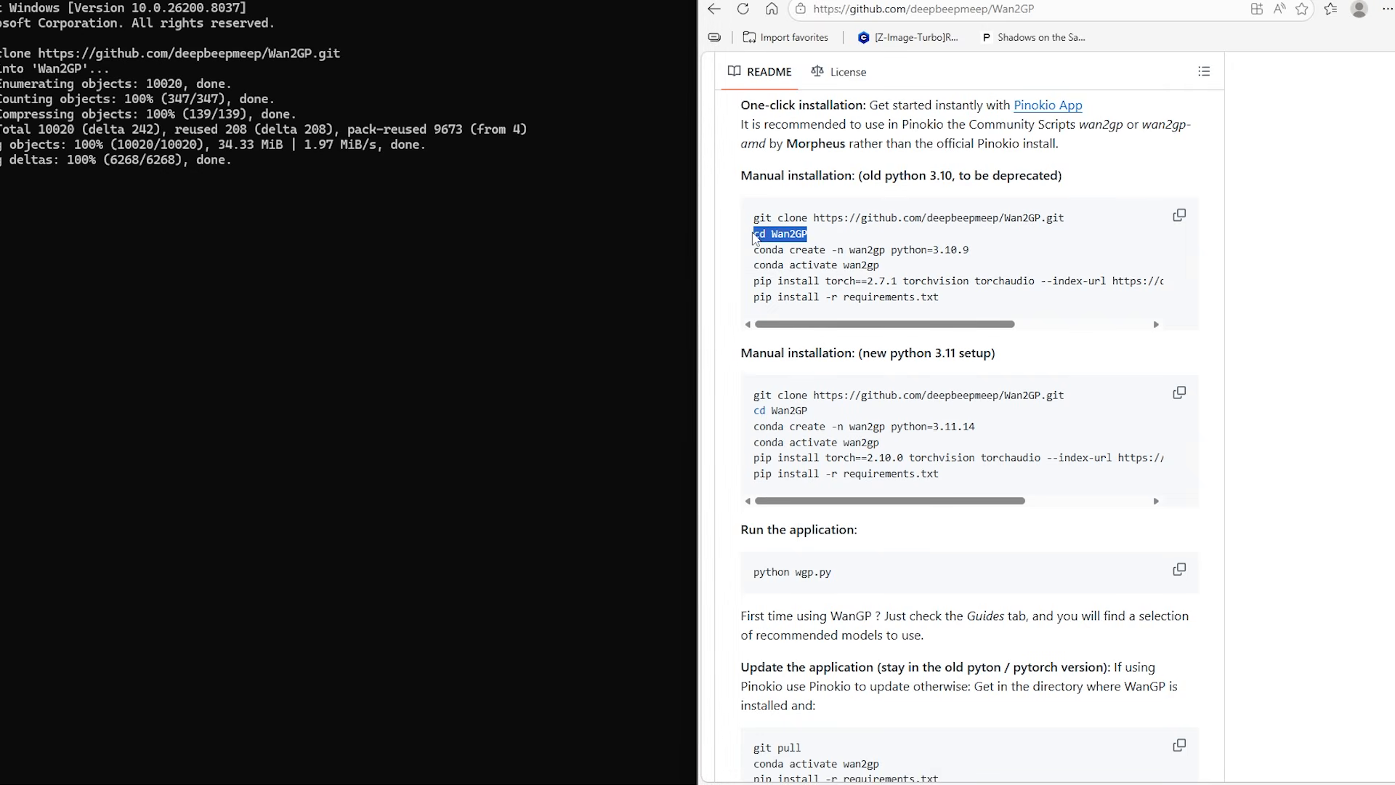
right_click(776, 236)
left_click(828, 256)
left_click(192, 212)
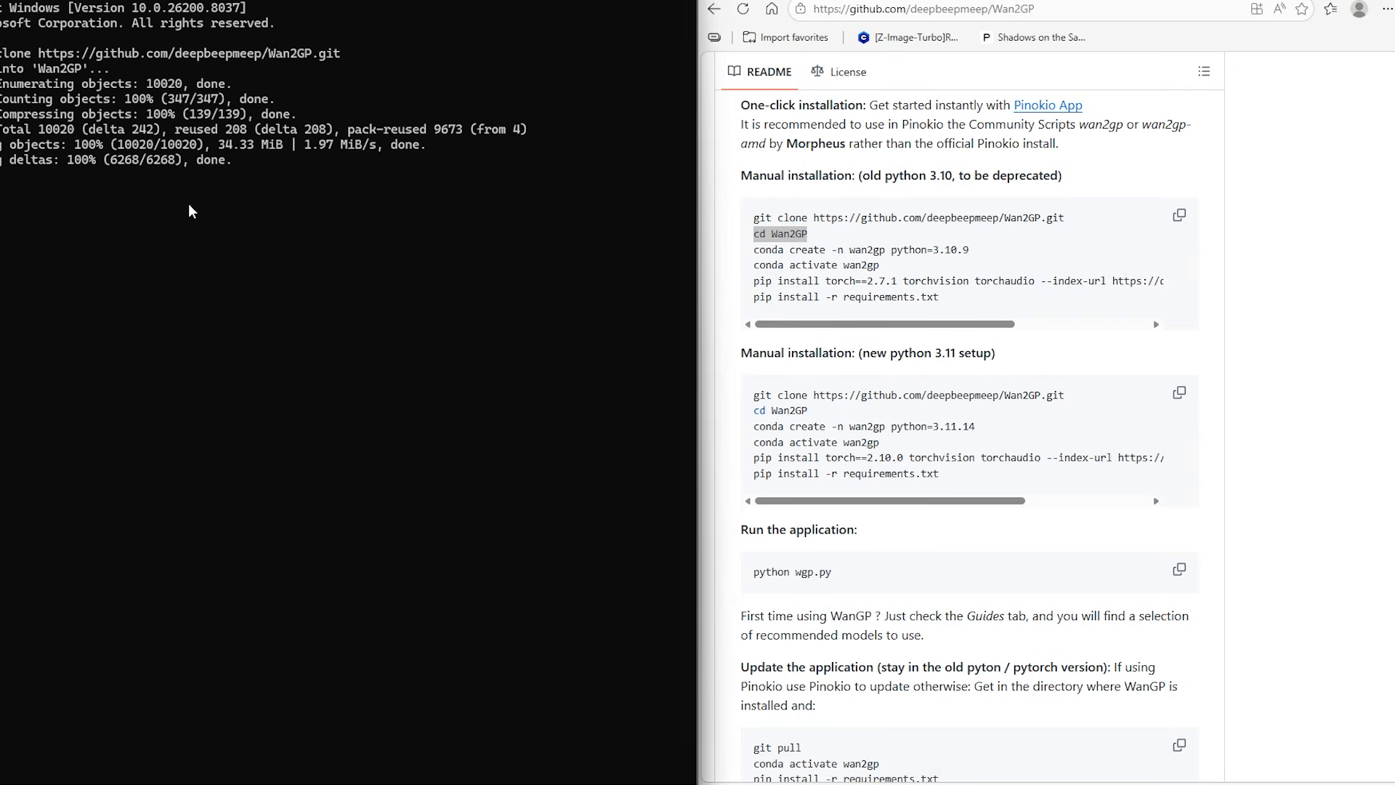
key("ctrl+v")
key("Return")
Run conda create -n wan2gp python=3.11.14, copied from the README's new Python 3.11 setup, in the command prompt
scroll(1096, 432, "down", 1)
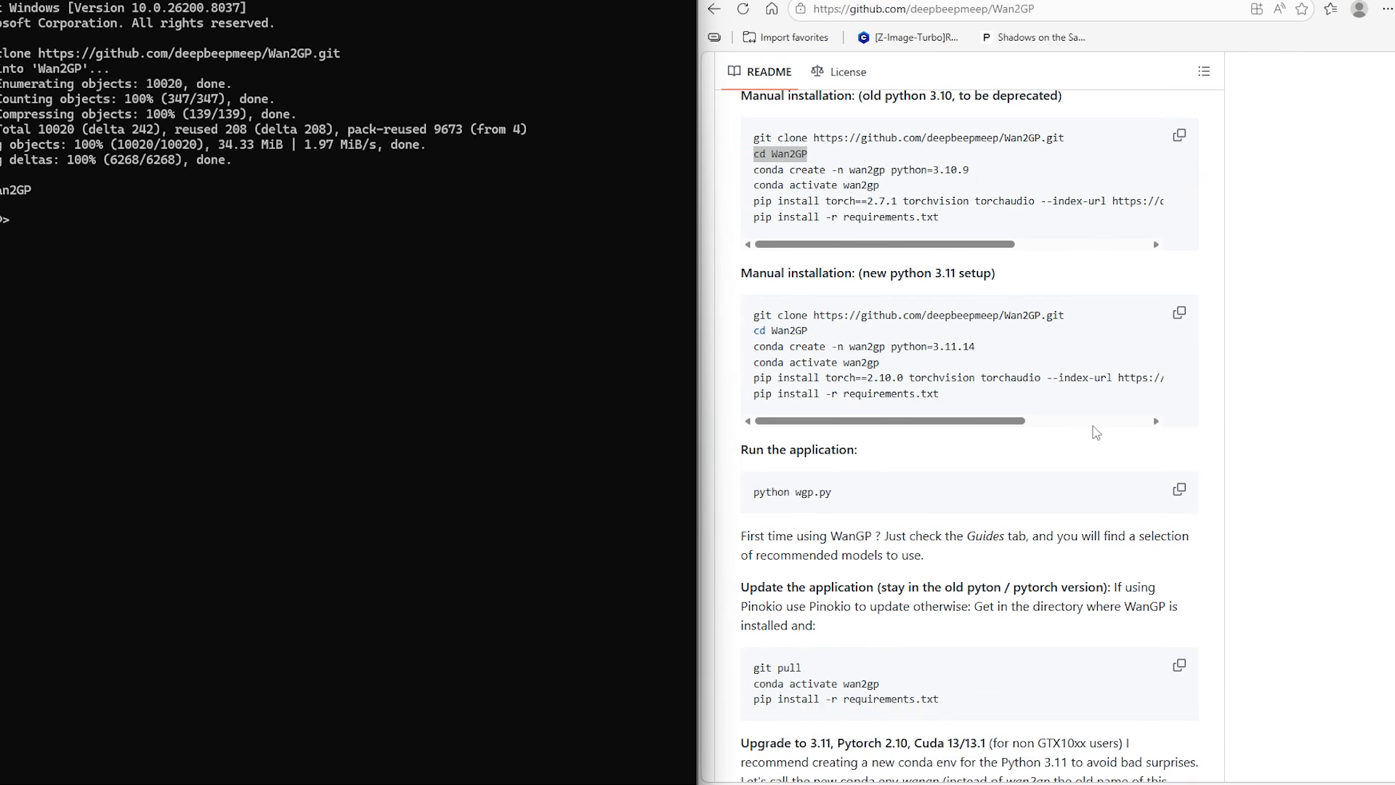
scroll(1095, 432, "up", 1)
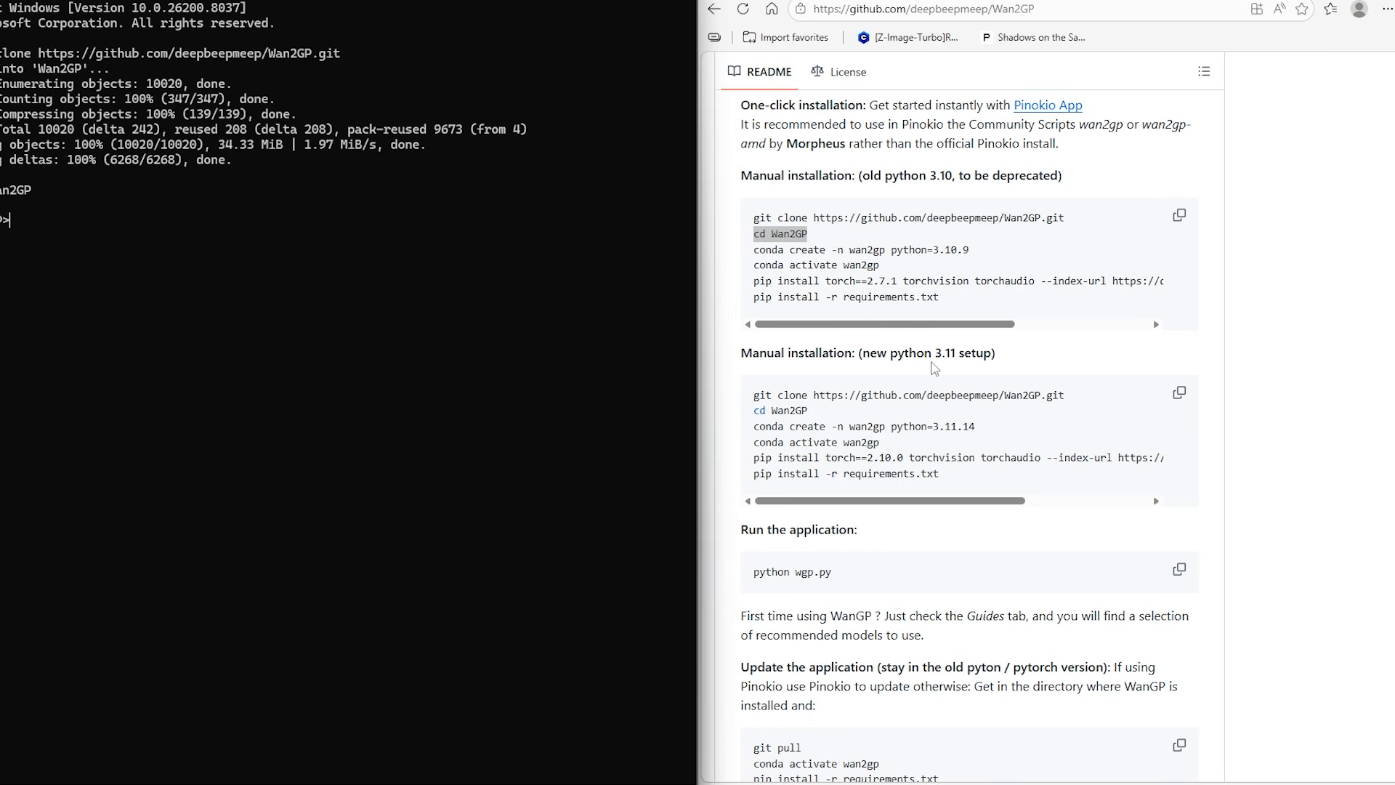
scroll(935, 369, "down", 1)
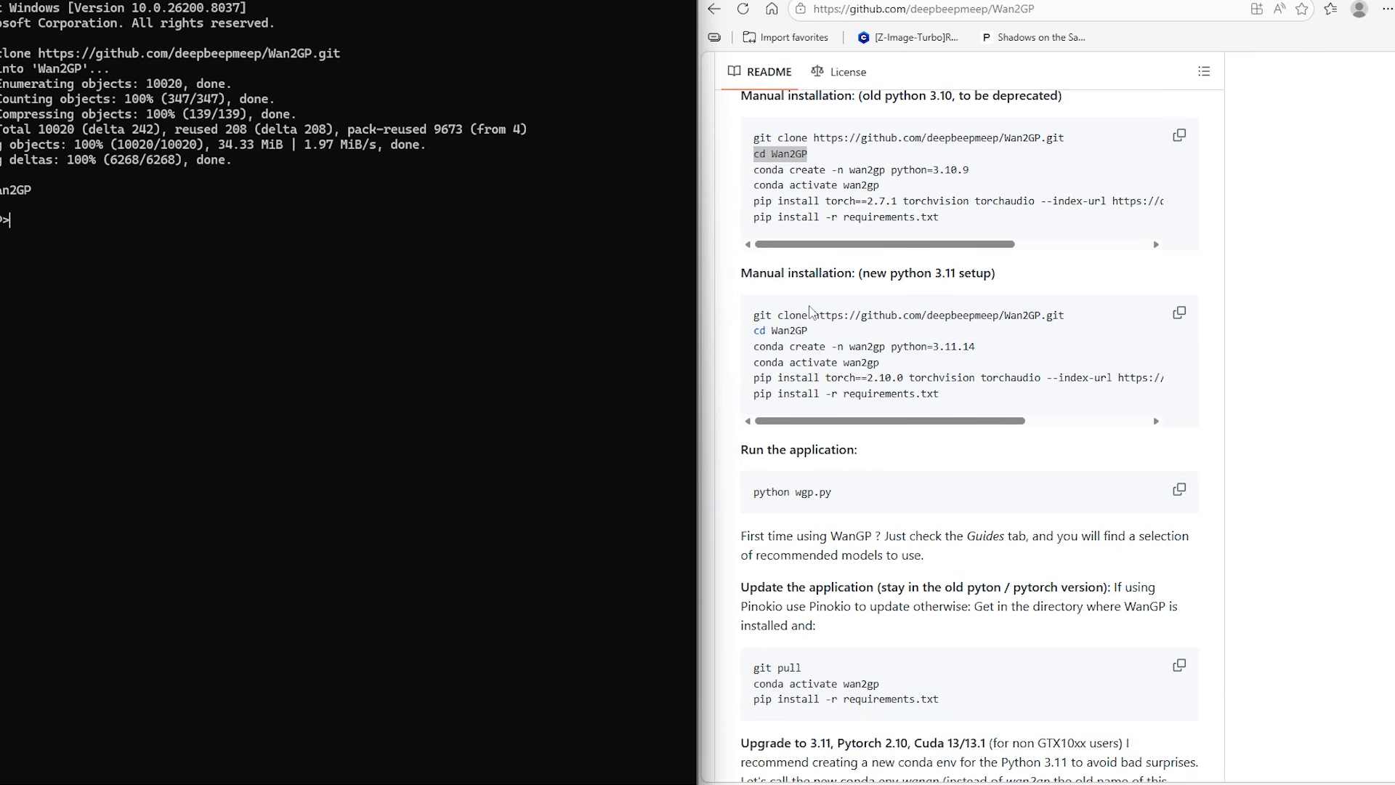
left_click(996, 350)
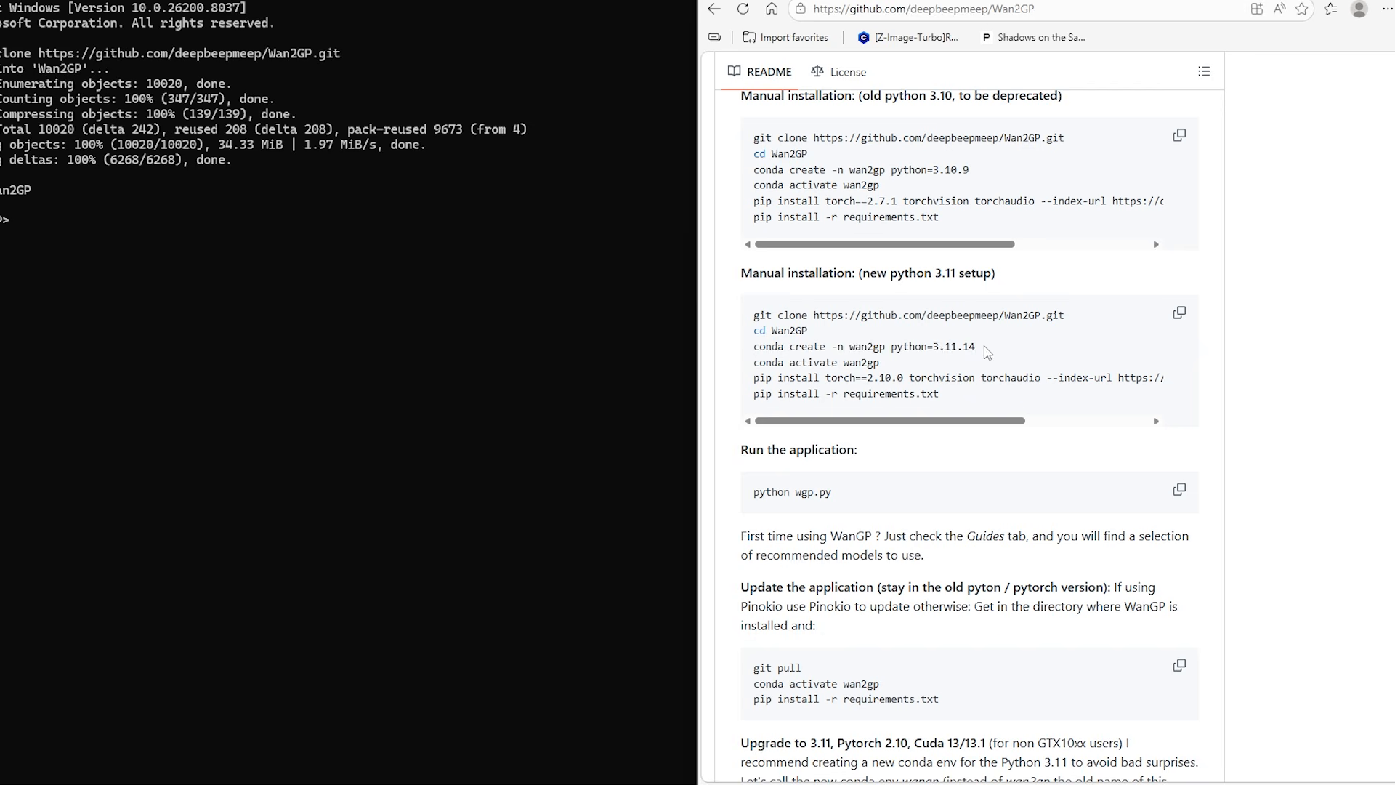
left_click_drag(987, 352, 750, 311)
key("ctrl+c")
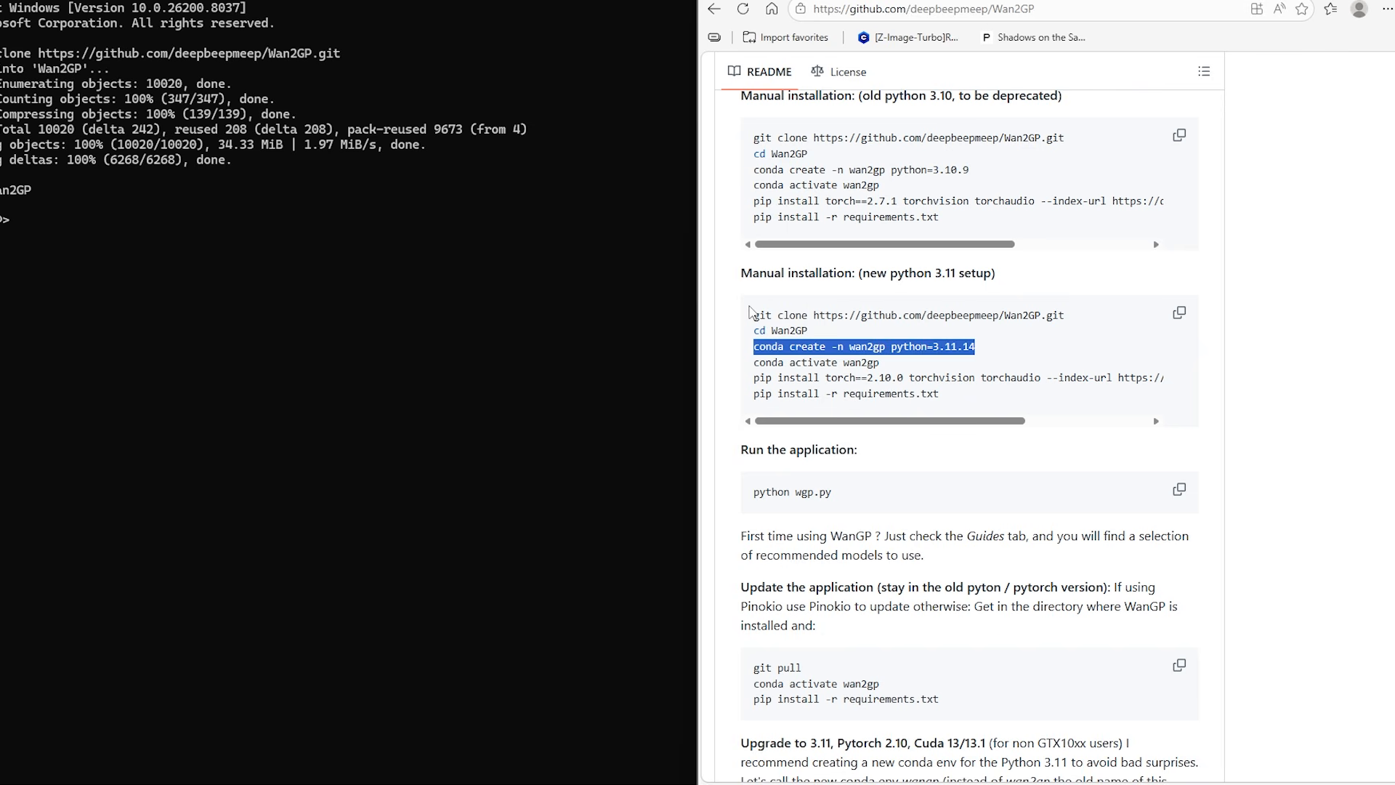
key("alt+Tab")
key("ctrl+v")
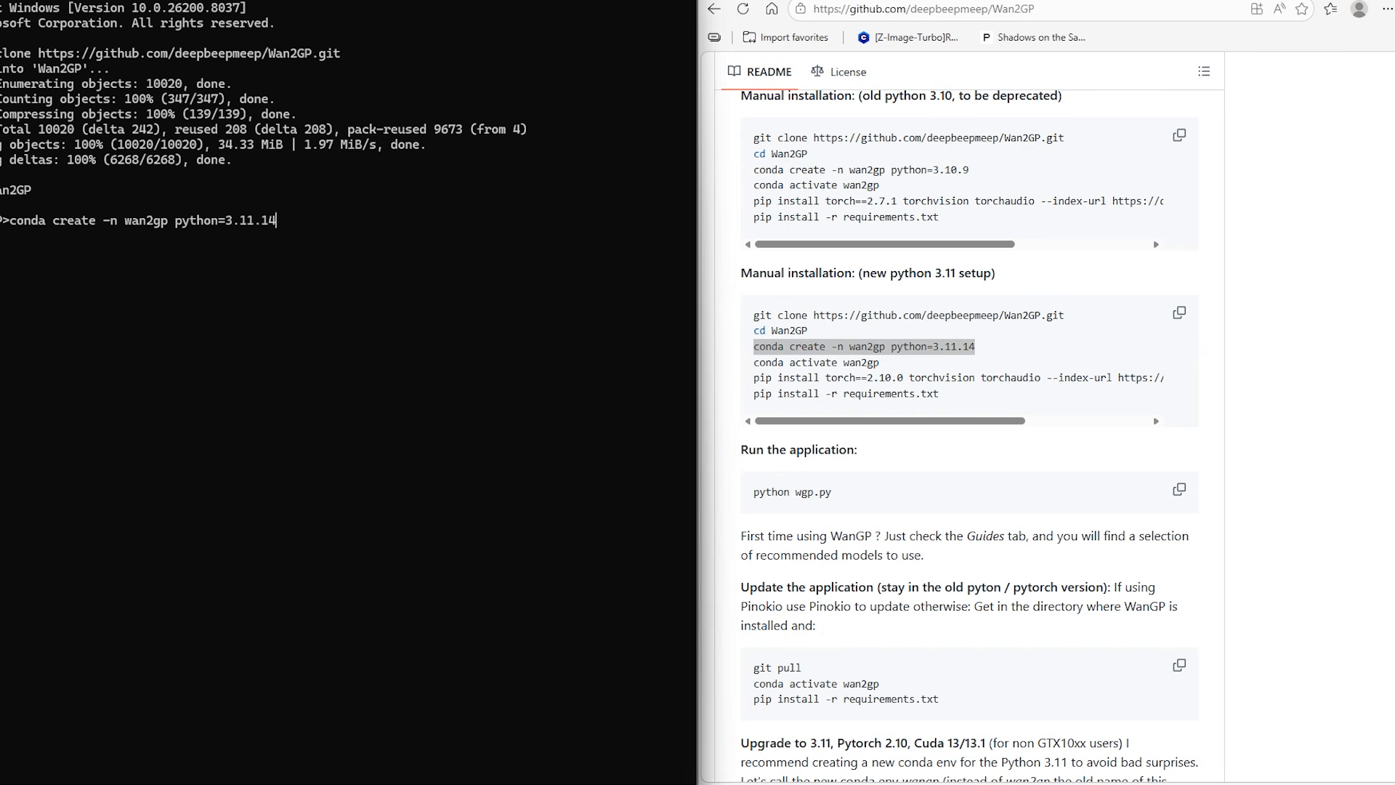
key("Return")
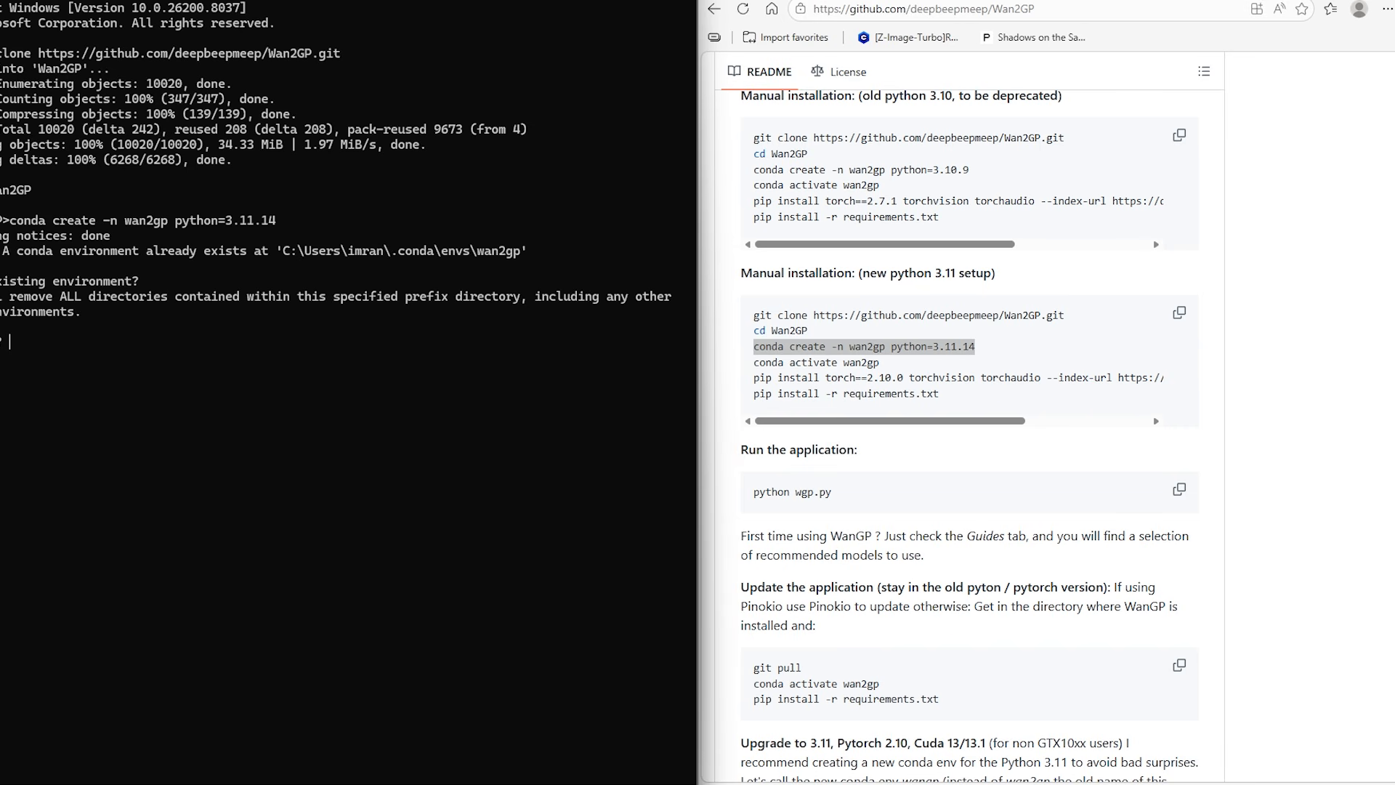
Agree to replace the existing wan2gp environment and proceed with installing the listed packages, answering y both times
type("y")
key("Return")
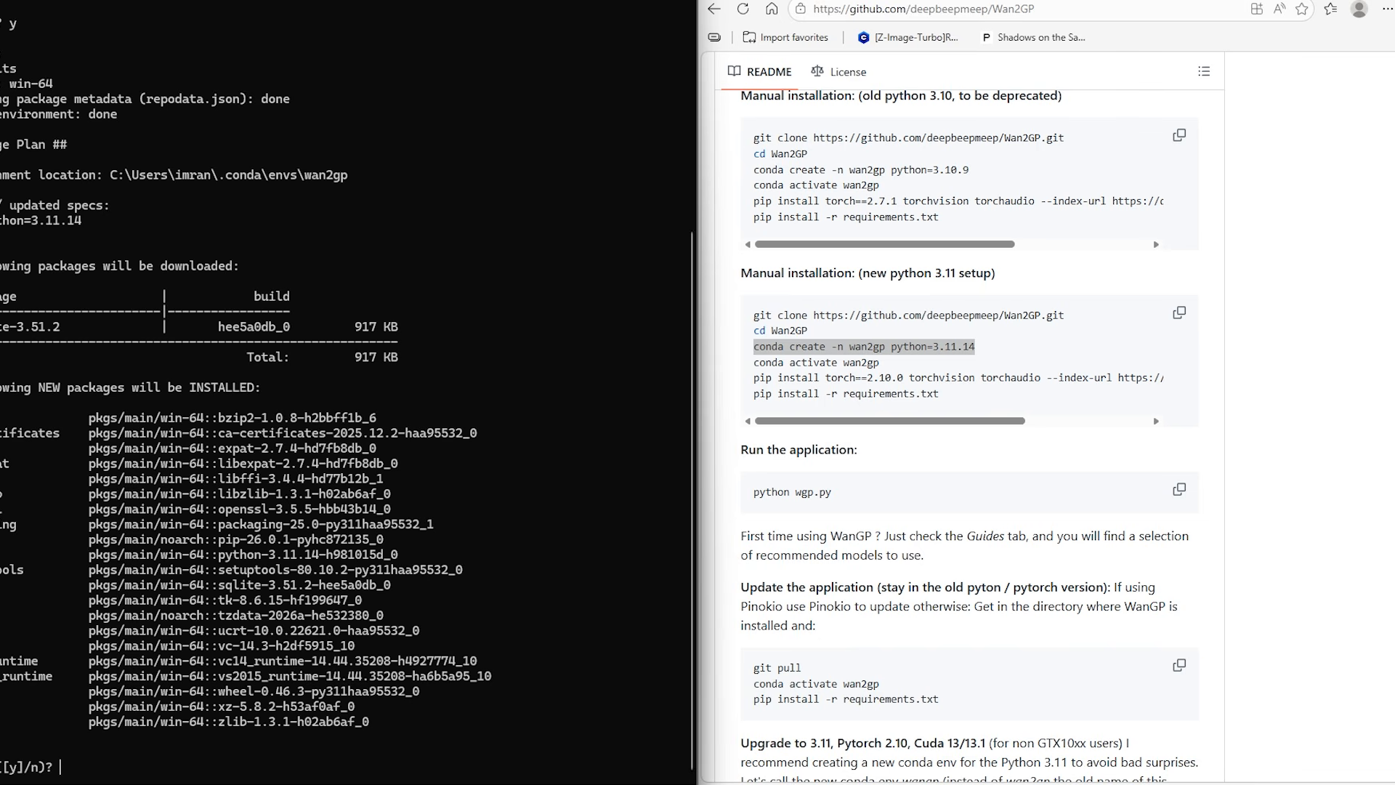
type("y")
key("Return")
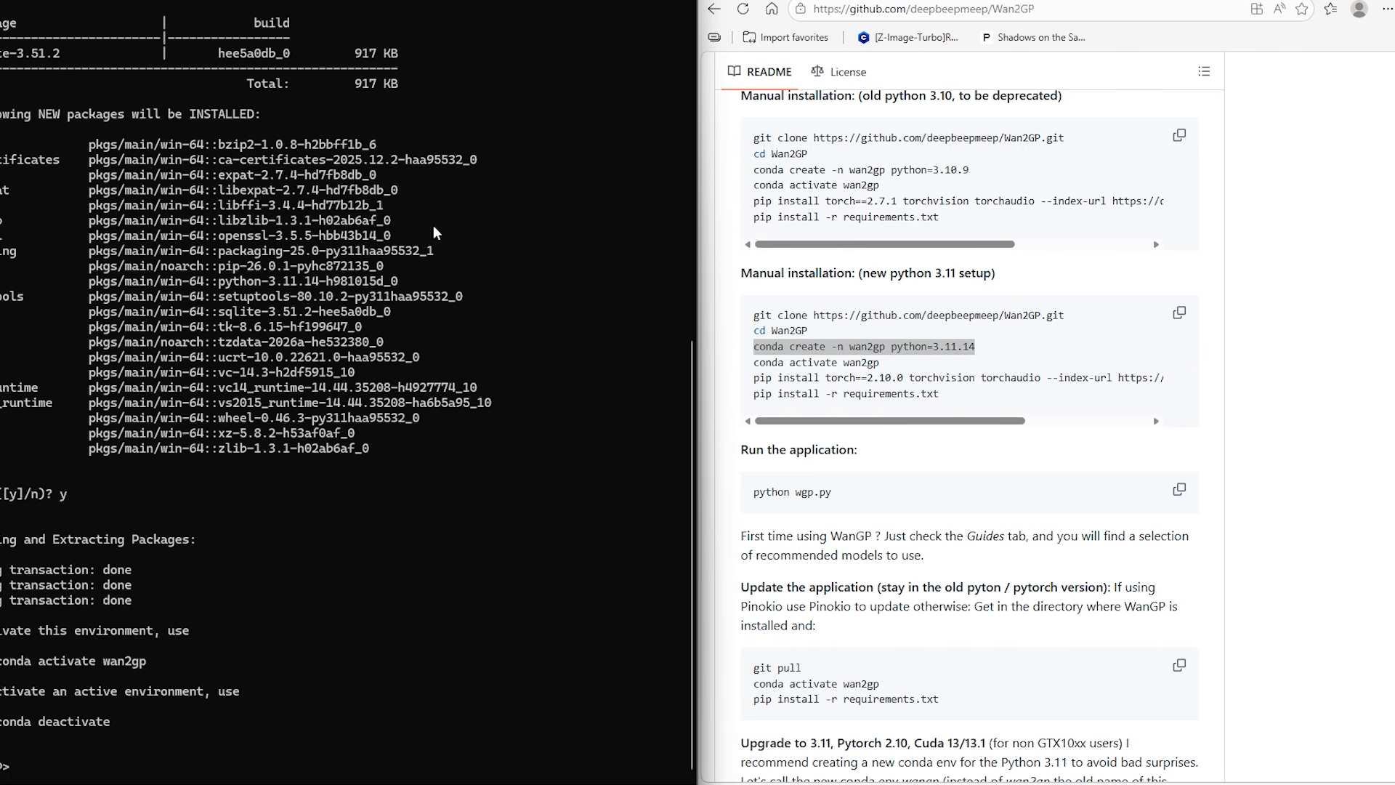
Activate the new environment by running conda activate wan2gp, copied from the README's Python 3.11 setup
left_click_drag(909, 363, 753, 362)
left_click(102, 765)
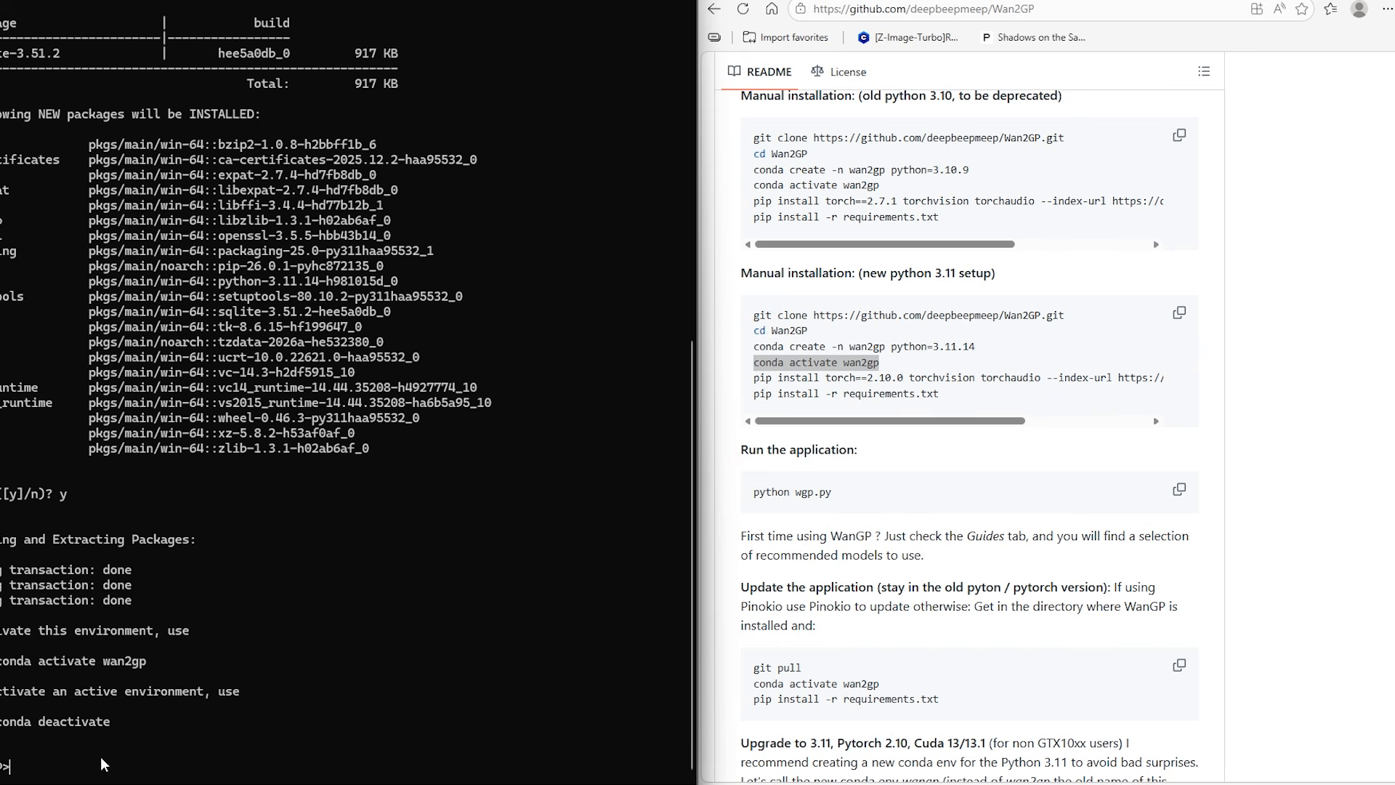
key("ctrl+v")
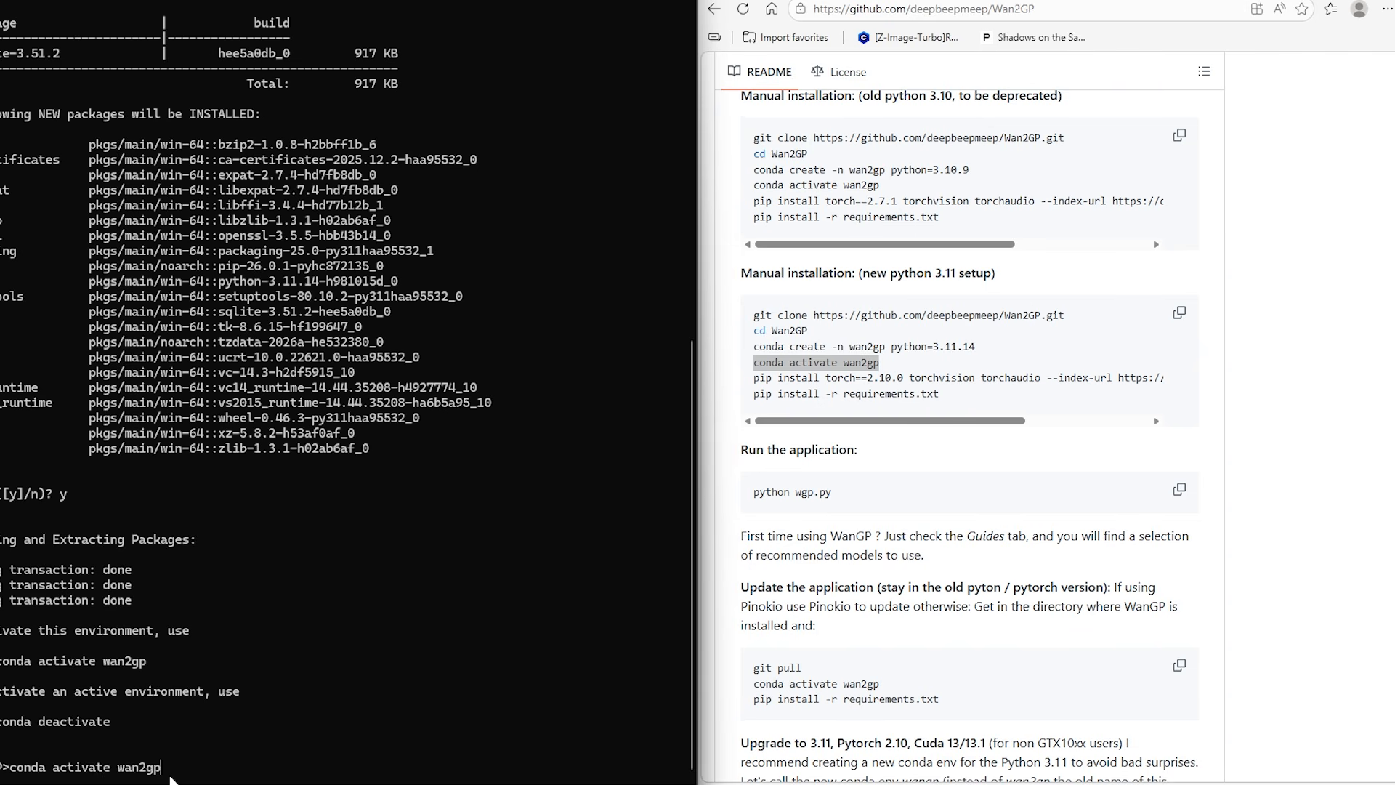
key("Return")
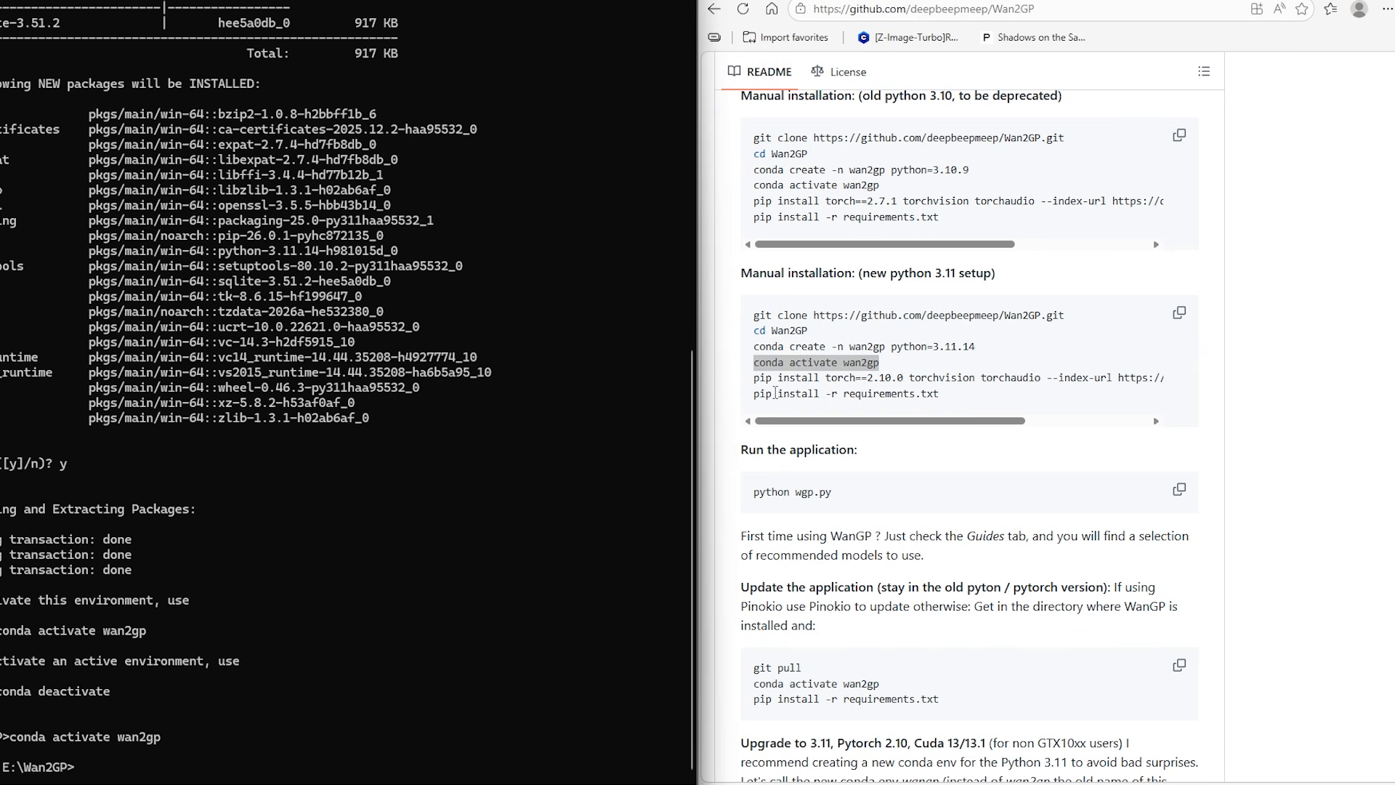
Copy the full torch 2.10.0 pip install command from the README's new Python 3.11 setup, checking it through to the cu130 index URL
left_click_drag(754, 378, 1166, 379)
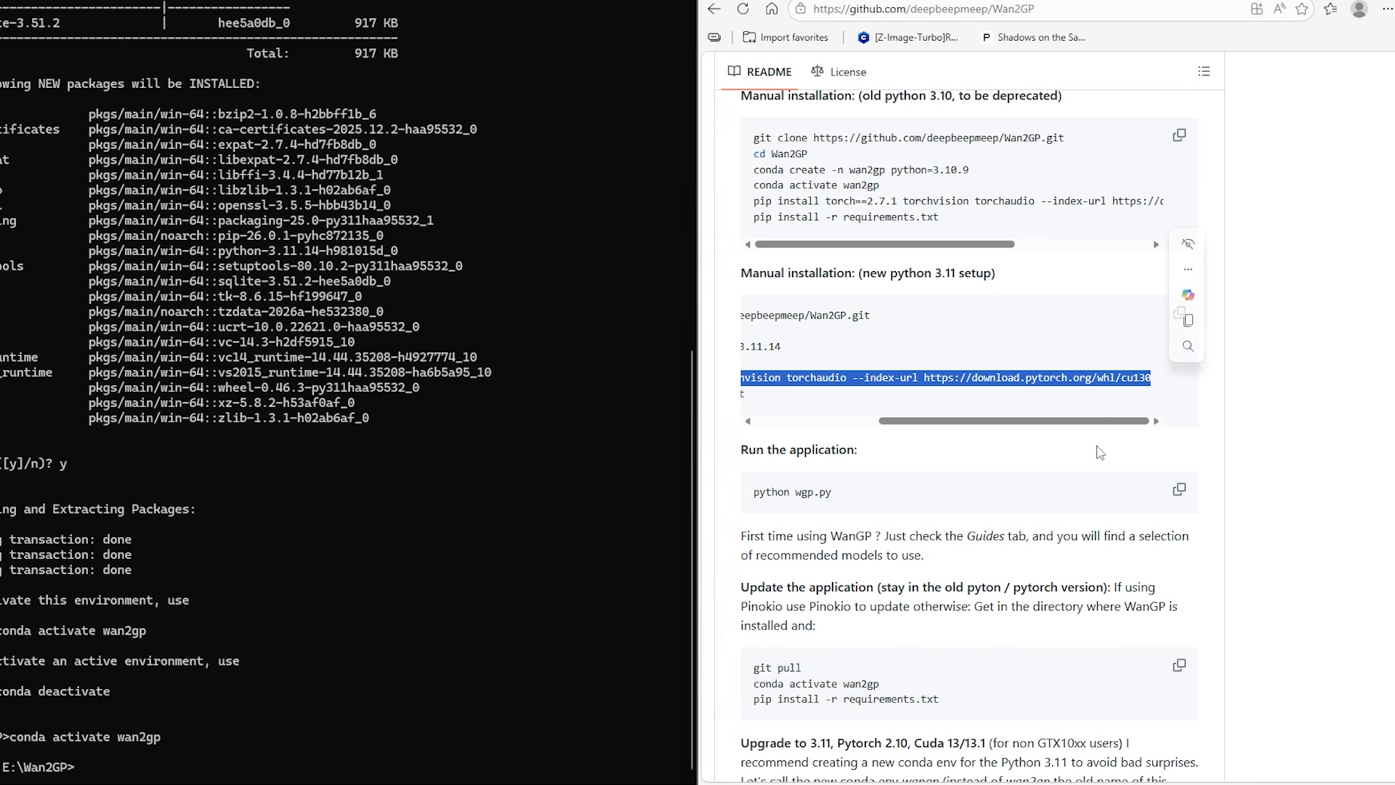
key("ctrl+c")
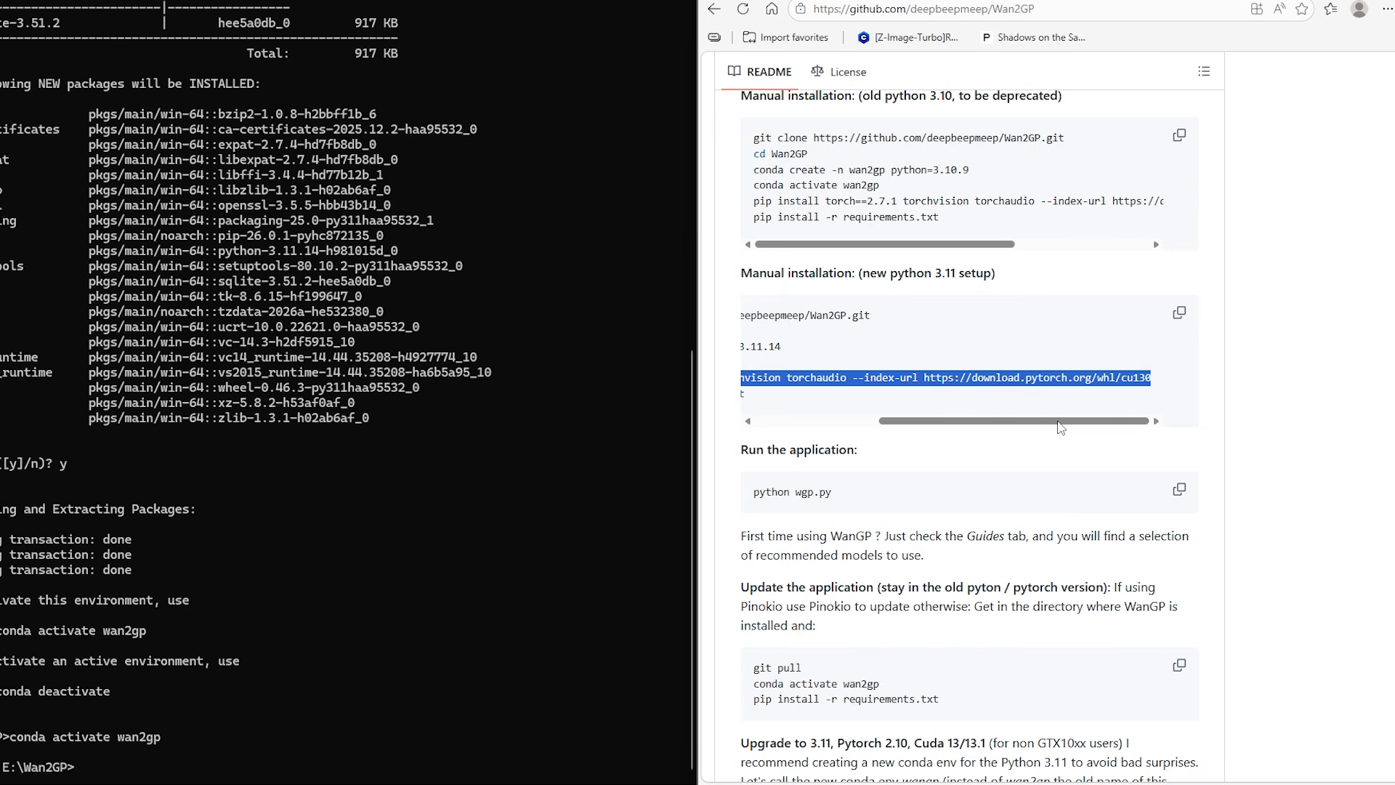
left_click_drag(1059, 426, 883, 423)
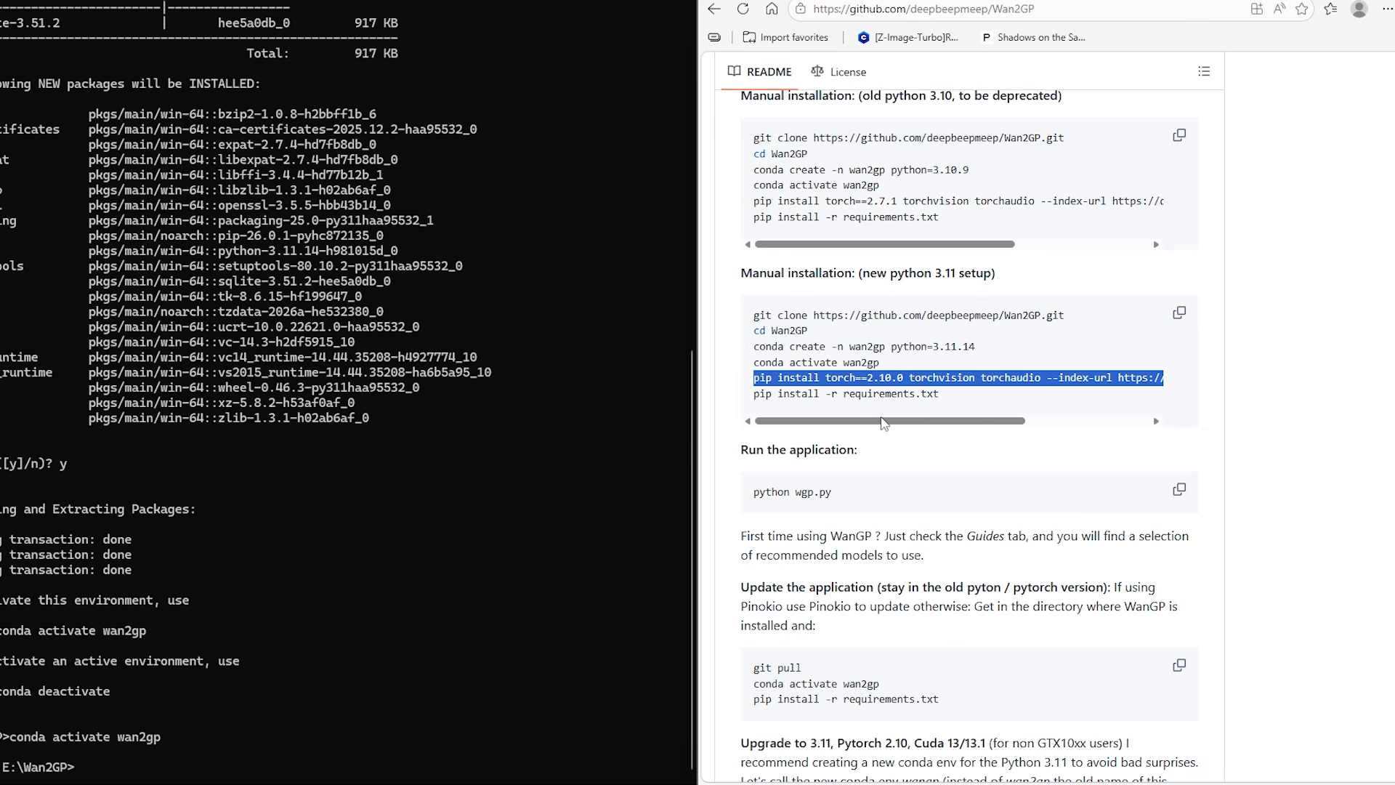
left_click(947, 401)
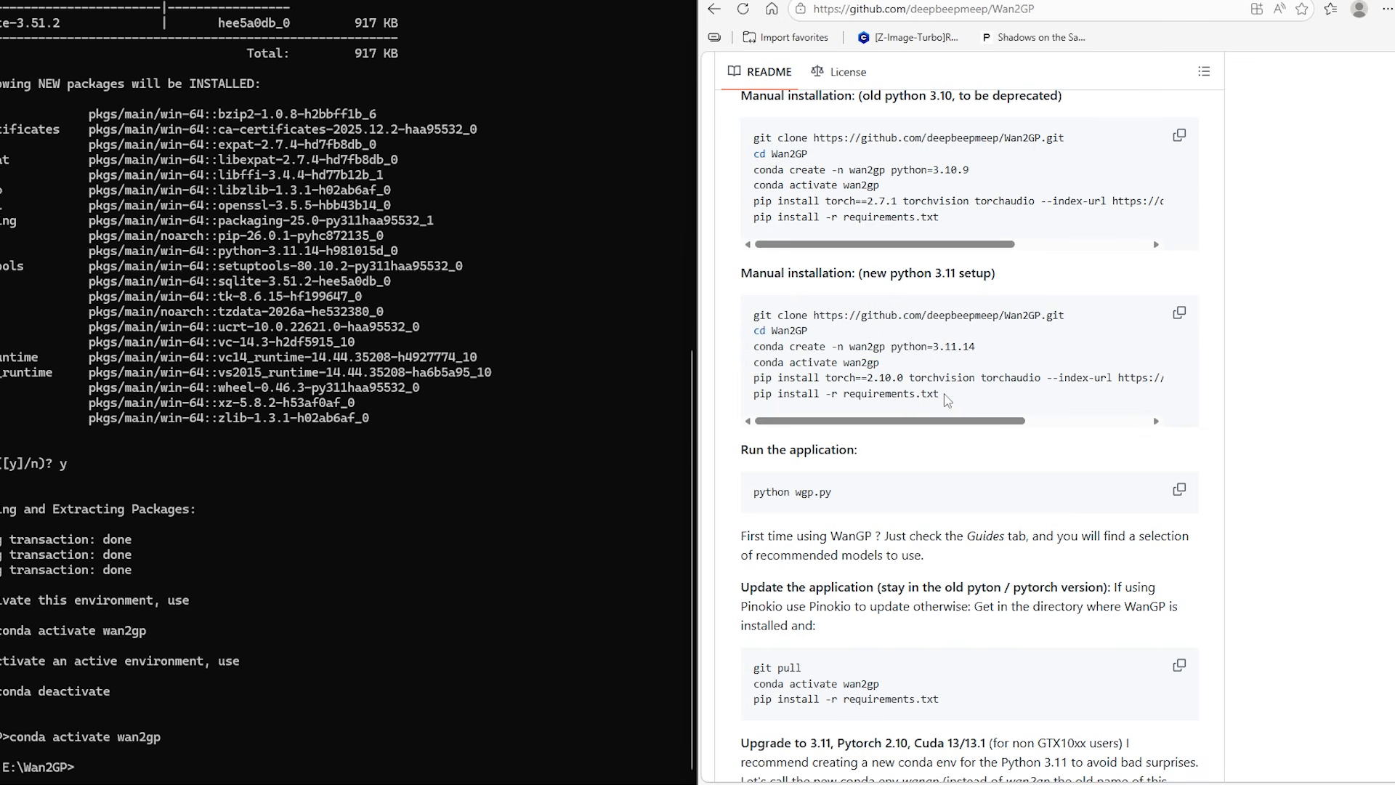
left_click_drag(752, 378, 1159, 378)
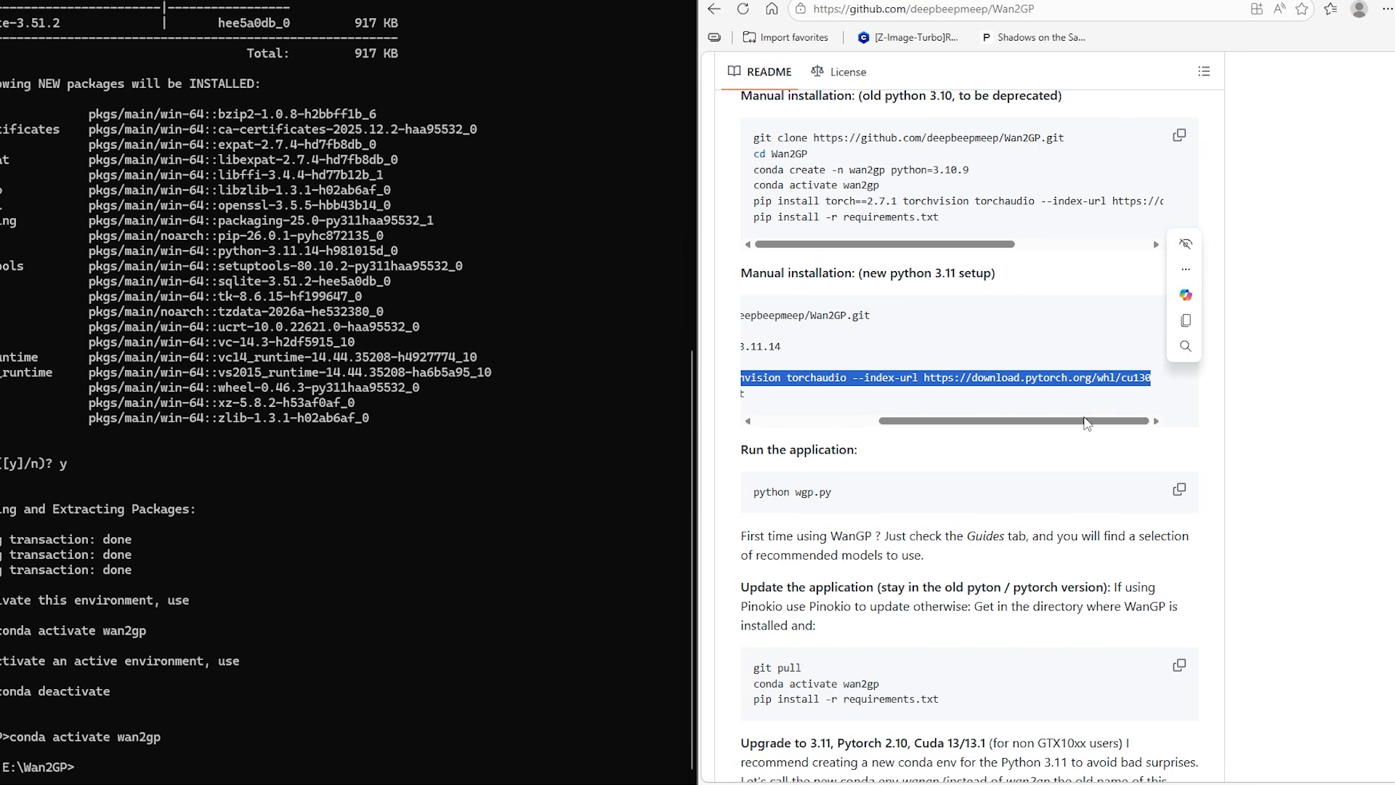
left_click_drag(1086, 424, 937, 425)
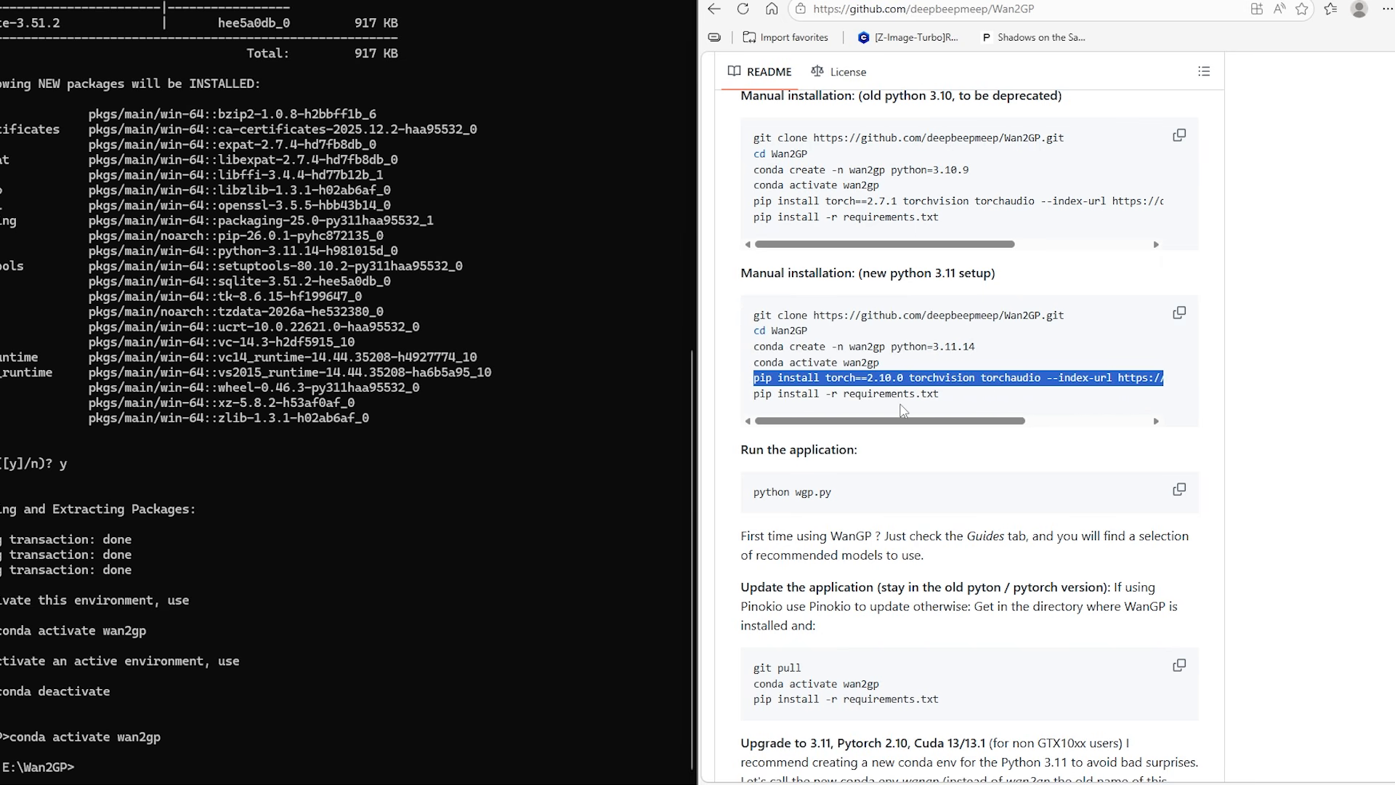
left_click(901, 411)
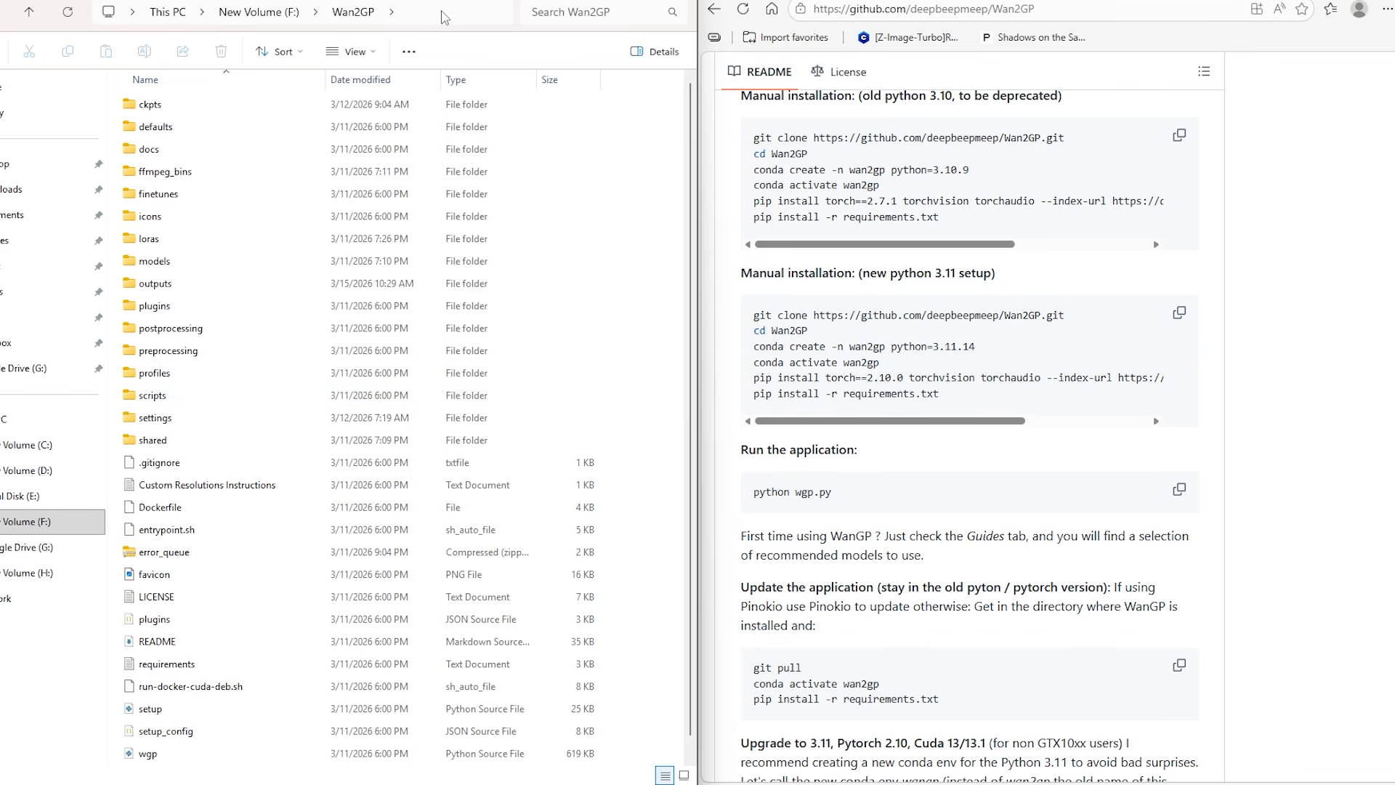
Open a command prompt in the F:\Wan2GP folder and place it beside the README
left_click(444, 16)
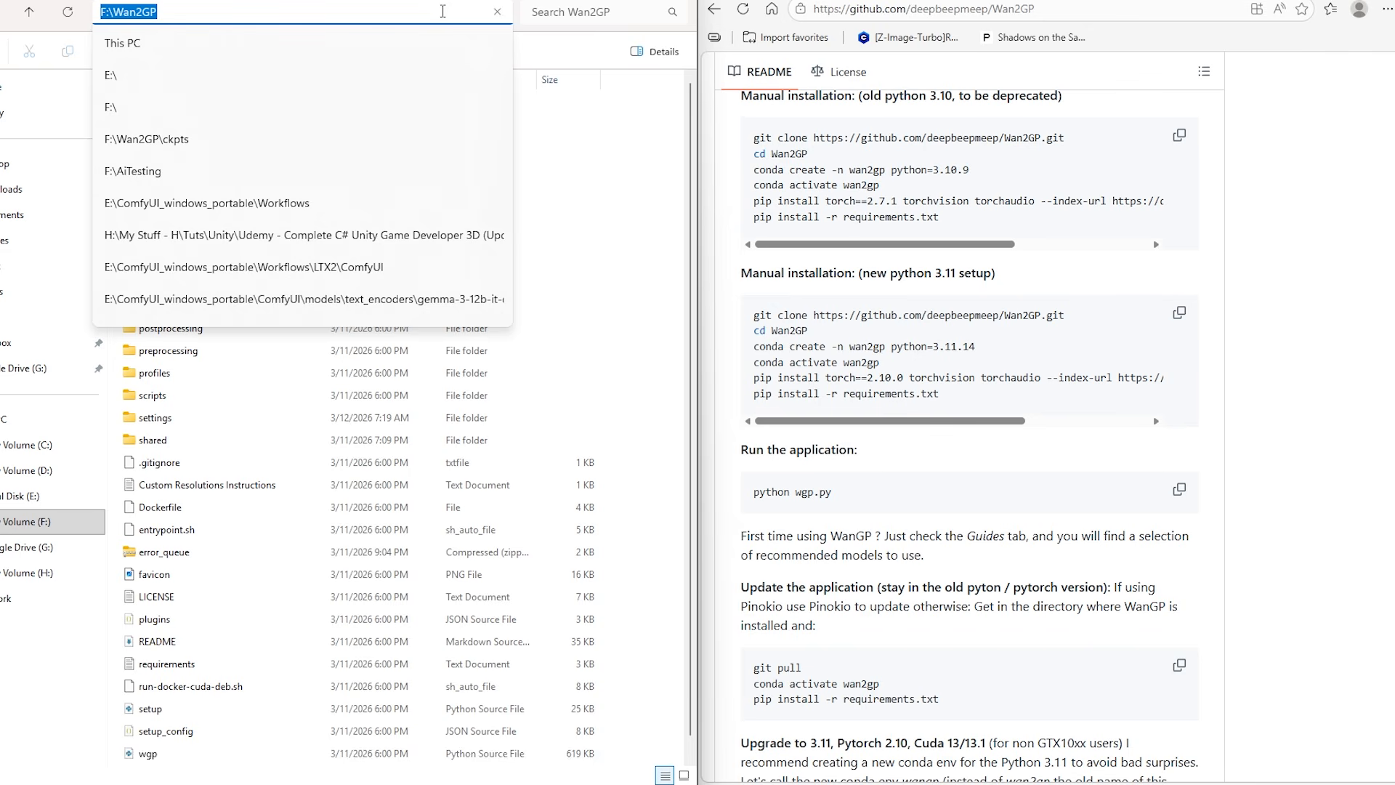
type("cmd")
key("Return")
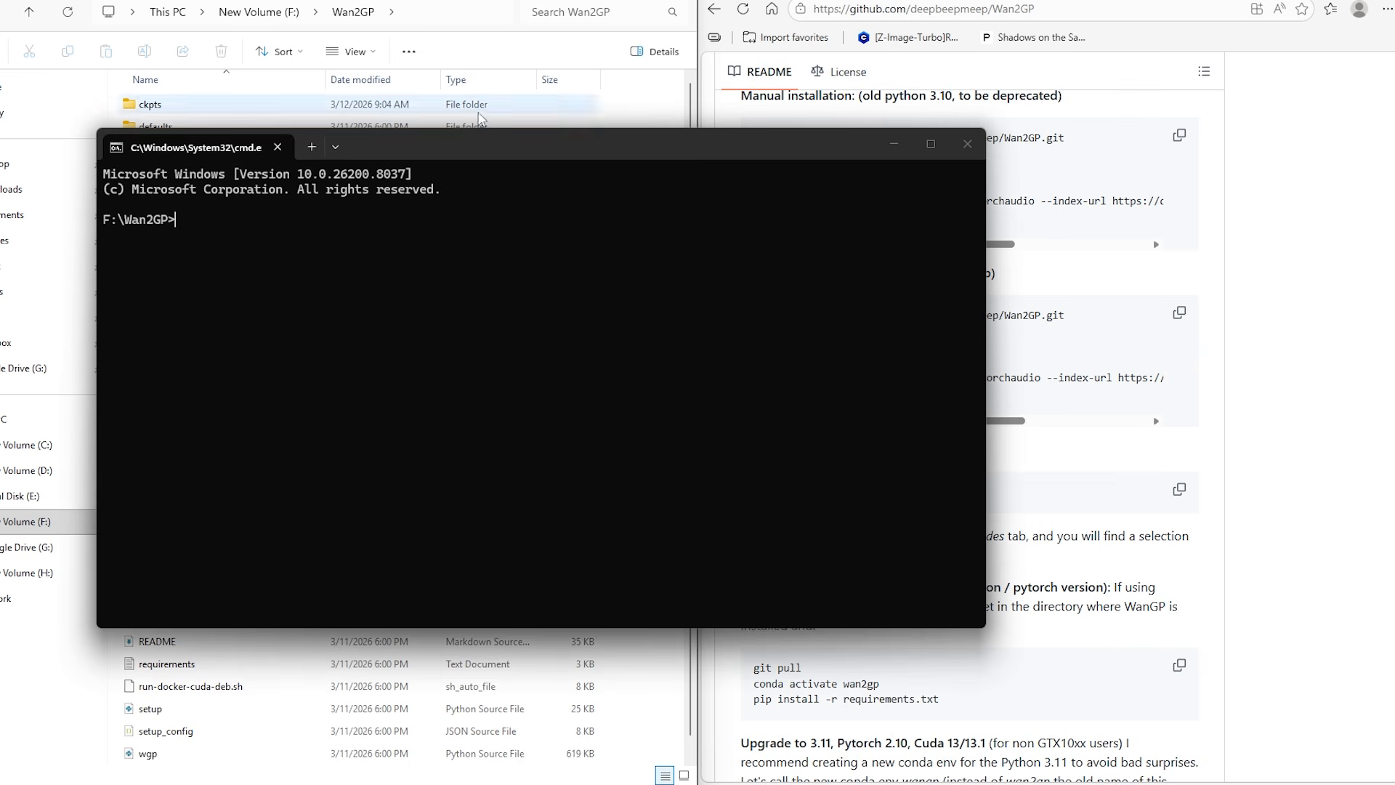
left_click_drag(457, 142, 0, 223)
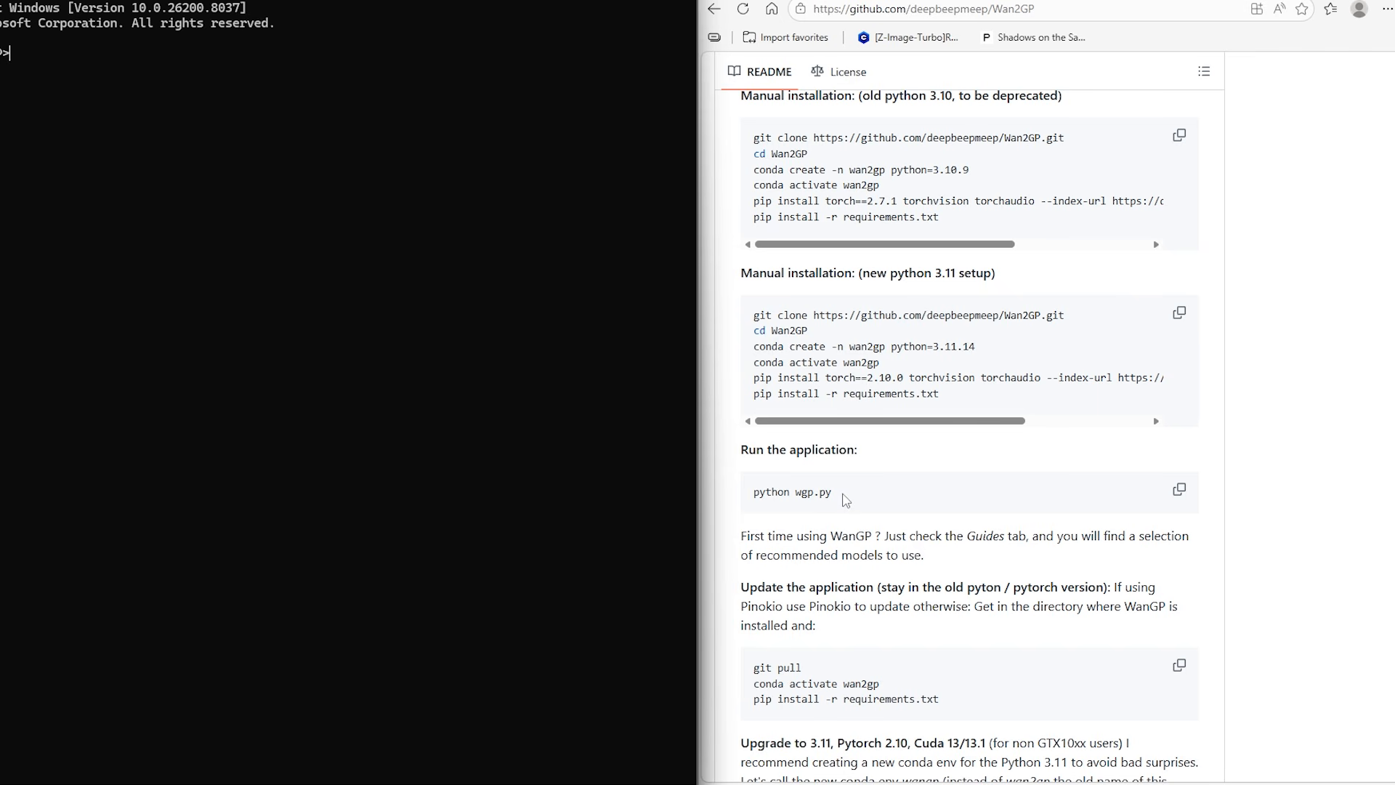
Copy the python wgp.py launch command from the README and paste it into the command prompt
left_click(1177, 494)
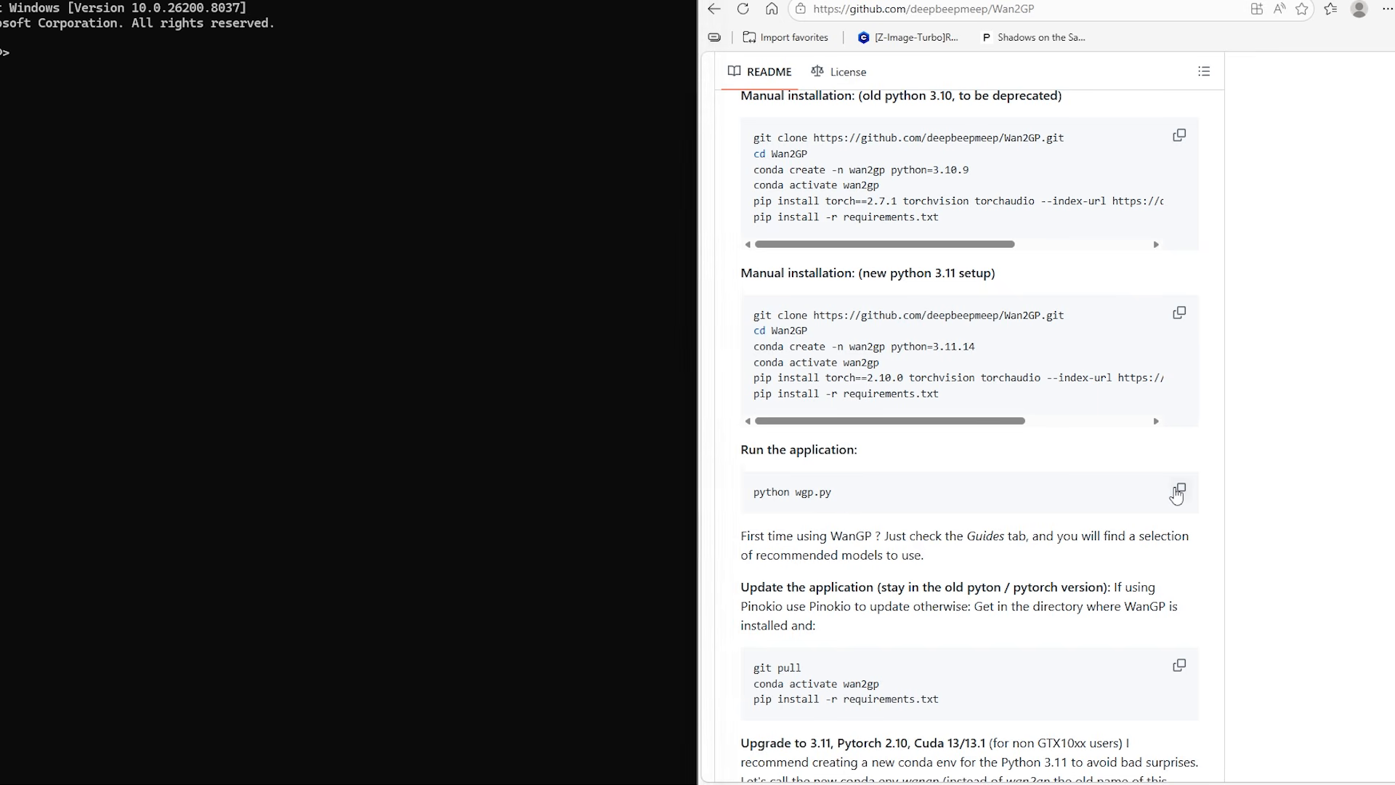
left_click(302, 265)
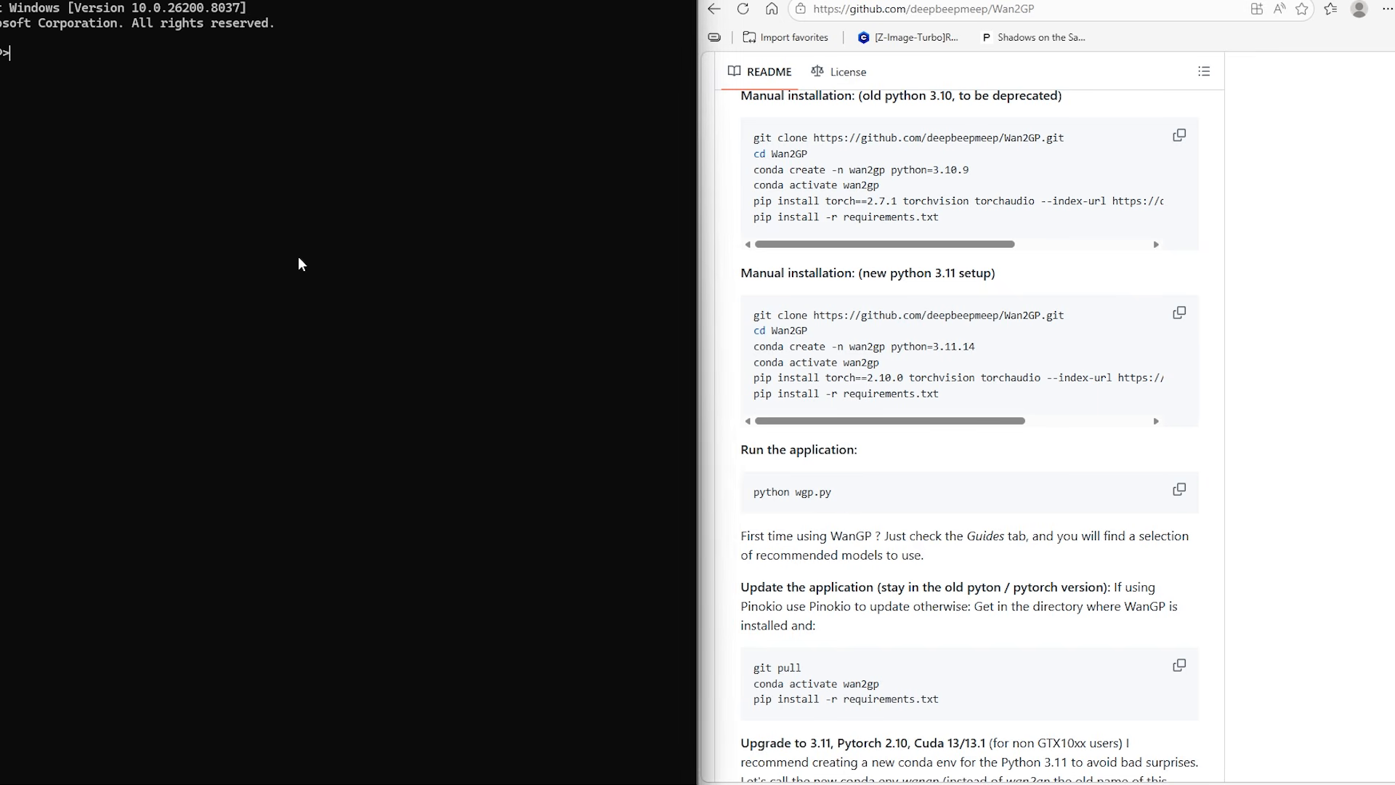
key("ctrl+v")
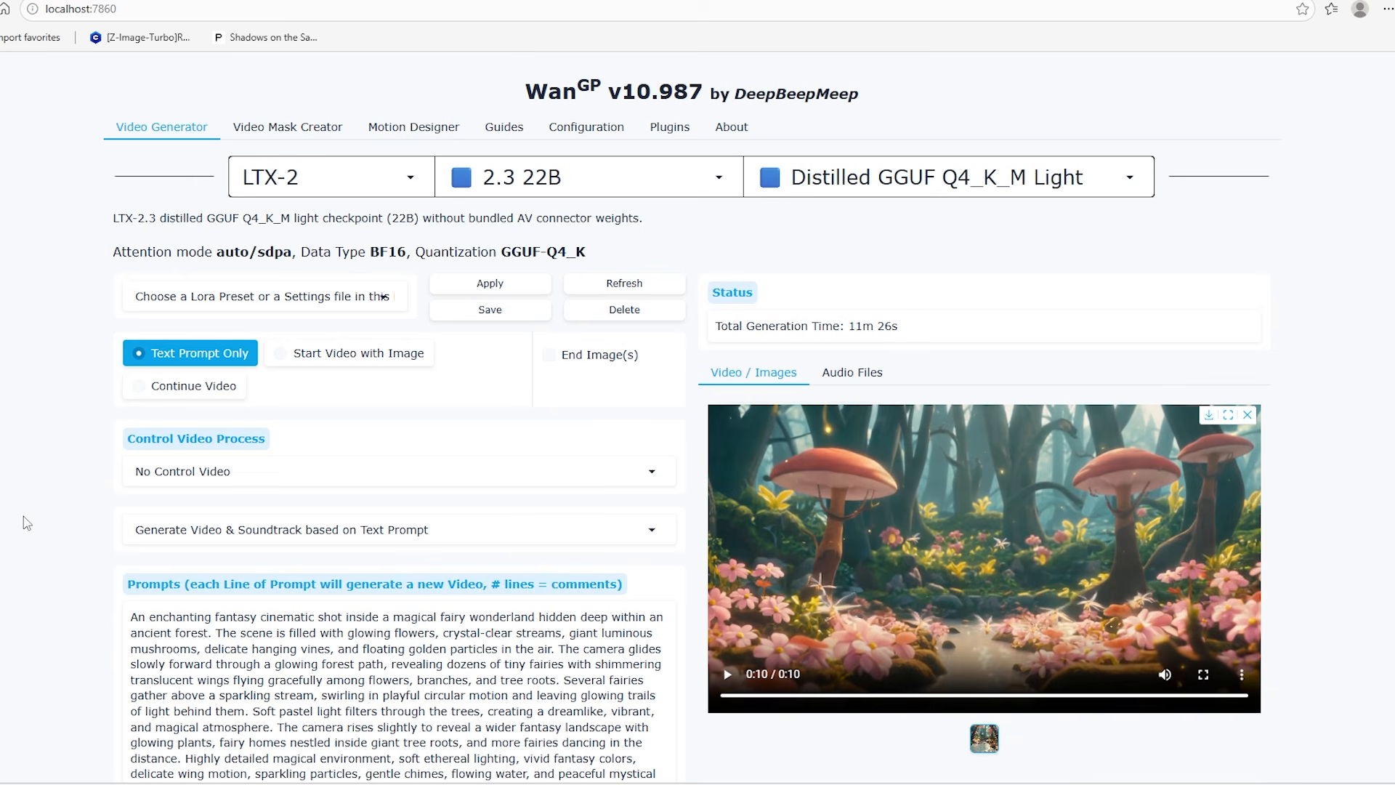
Select LTX-2 as the model family, 2.3 22B as the version and Distilled as the variant
left_click(410, 175)
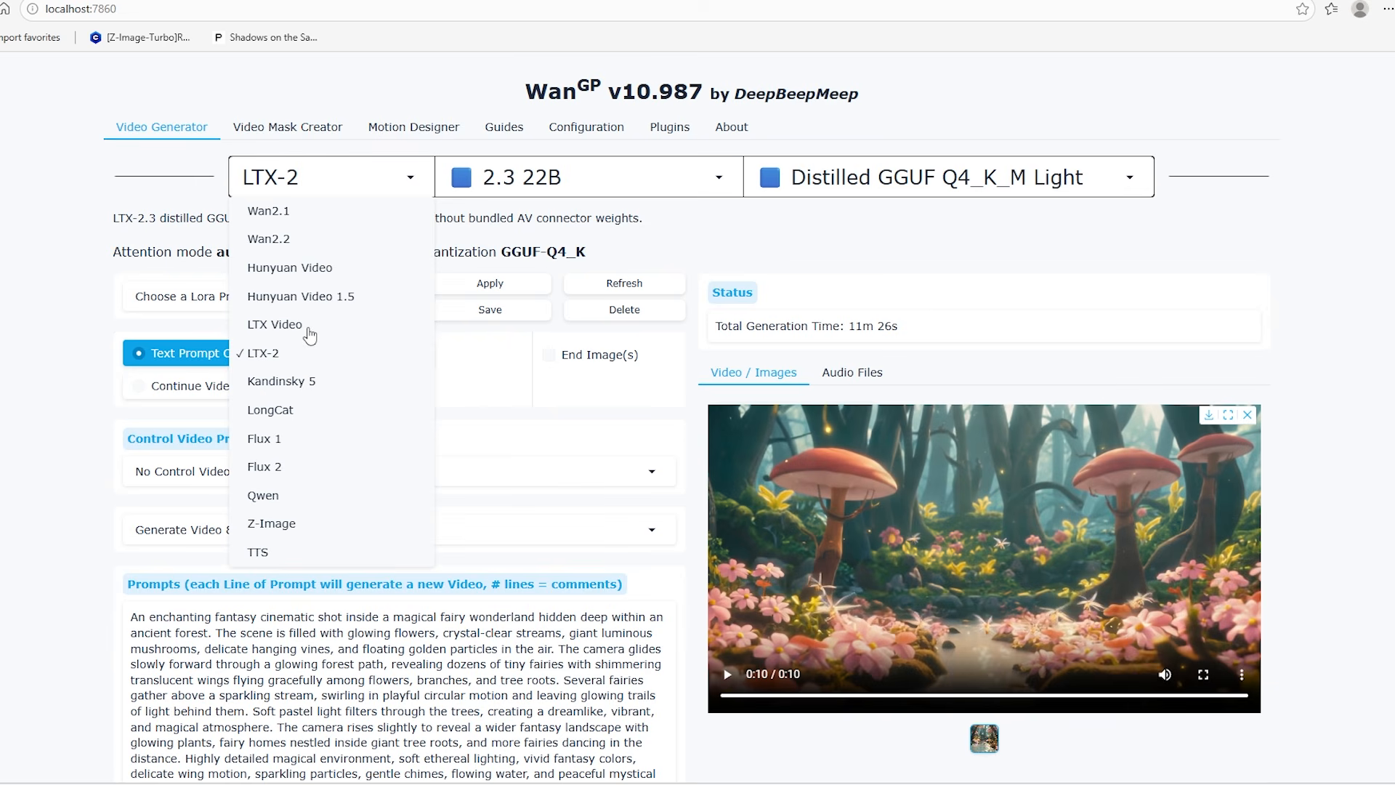
left_click(287, 361)
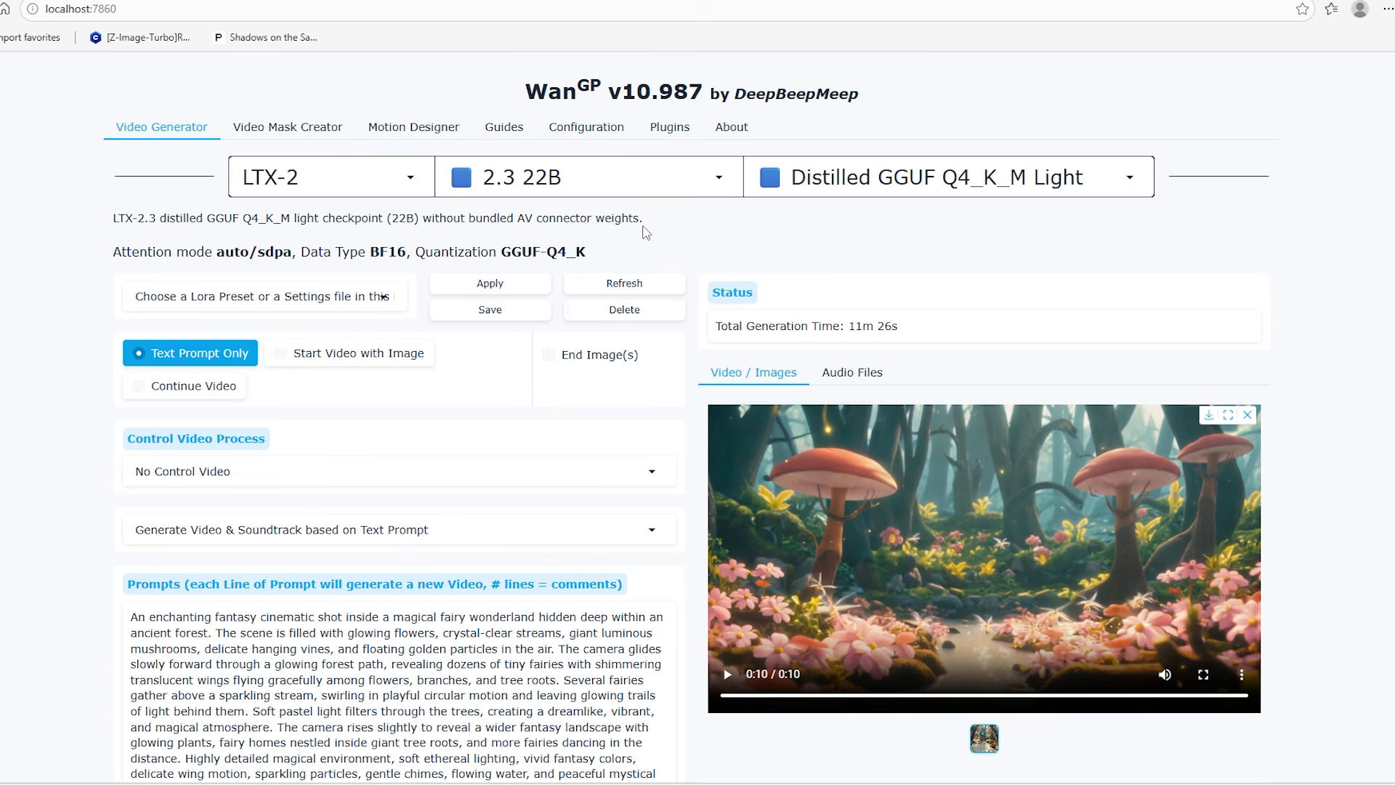
left_click(718, 177)
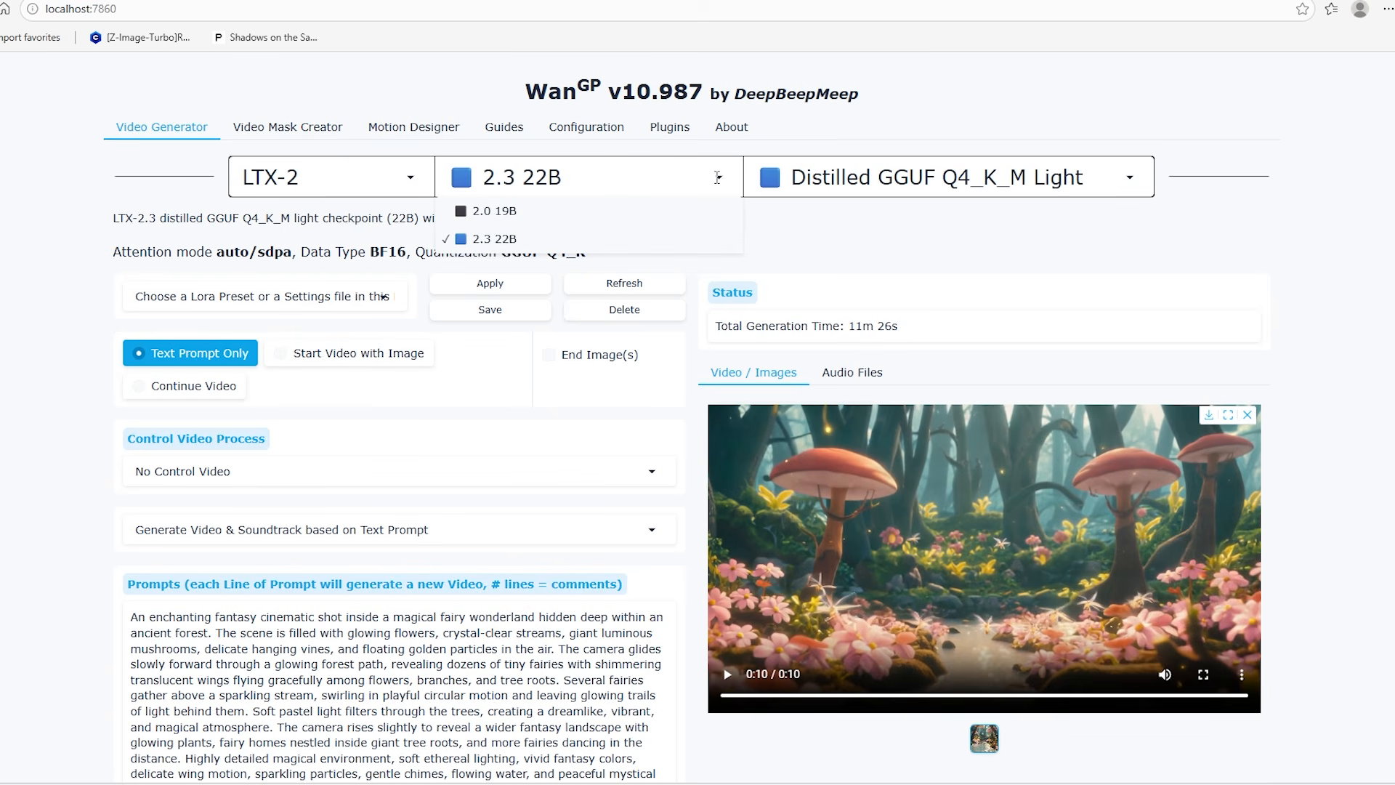
left_click(528, 245)
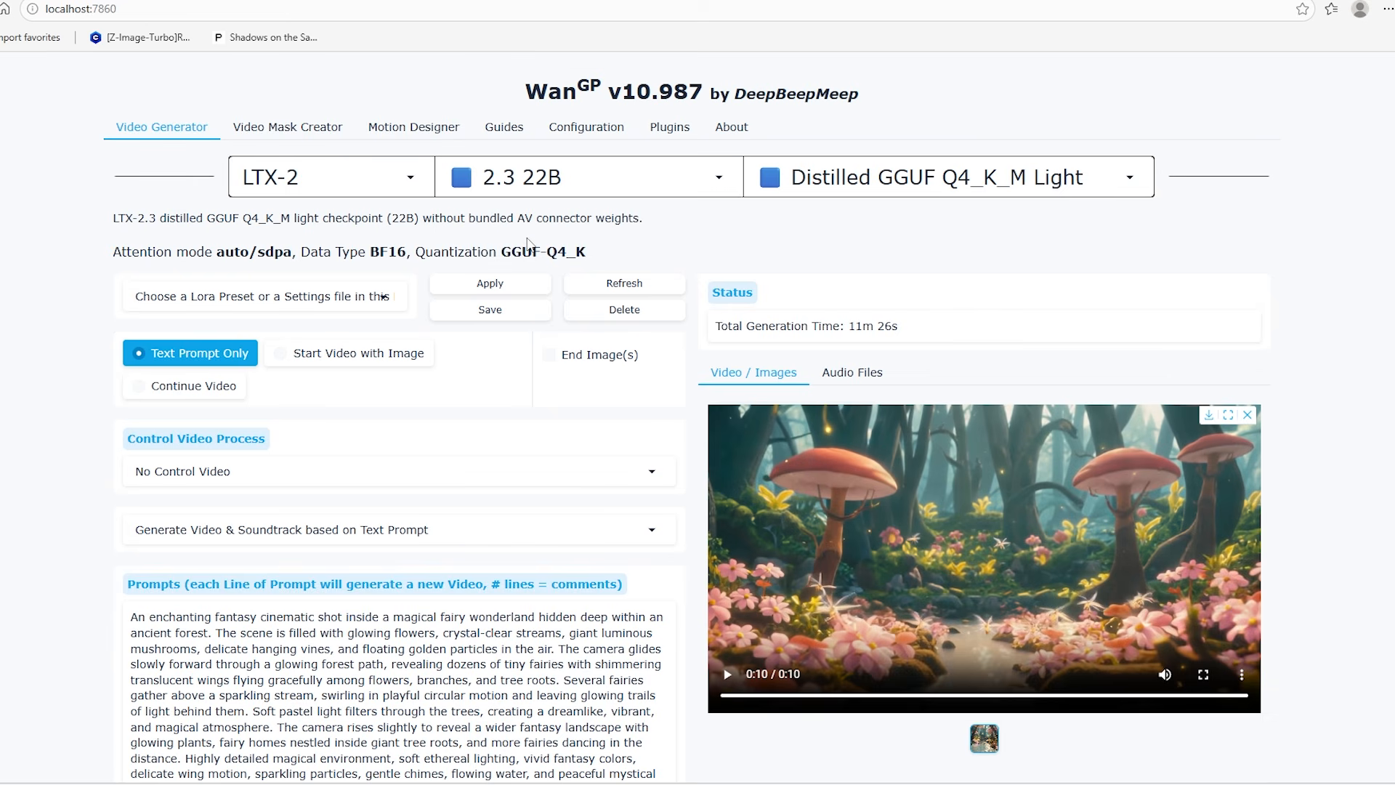
left_click(1132, 176)
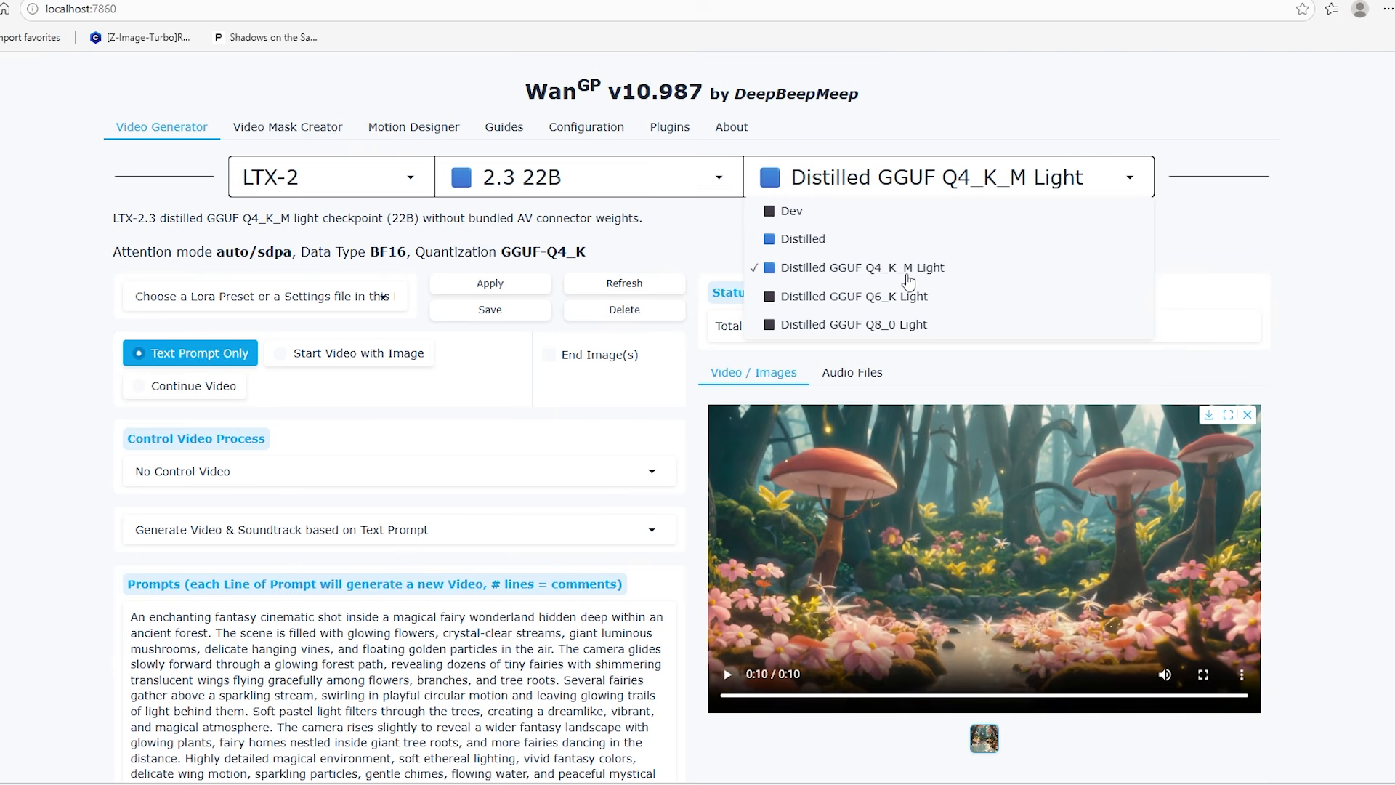
left_click(817, 244)
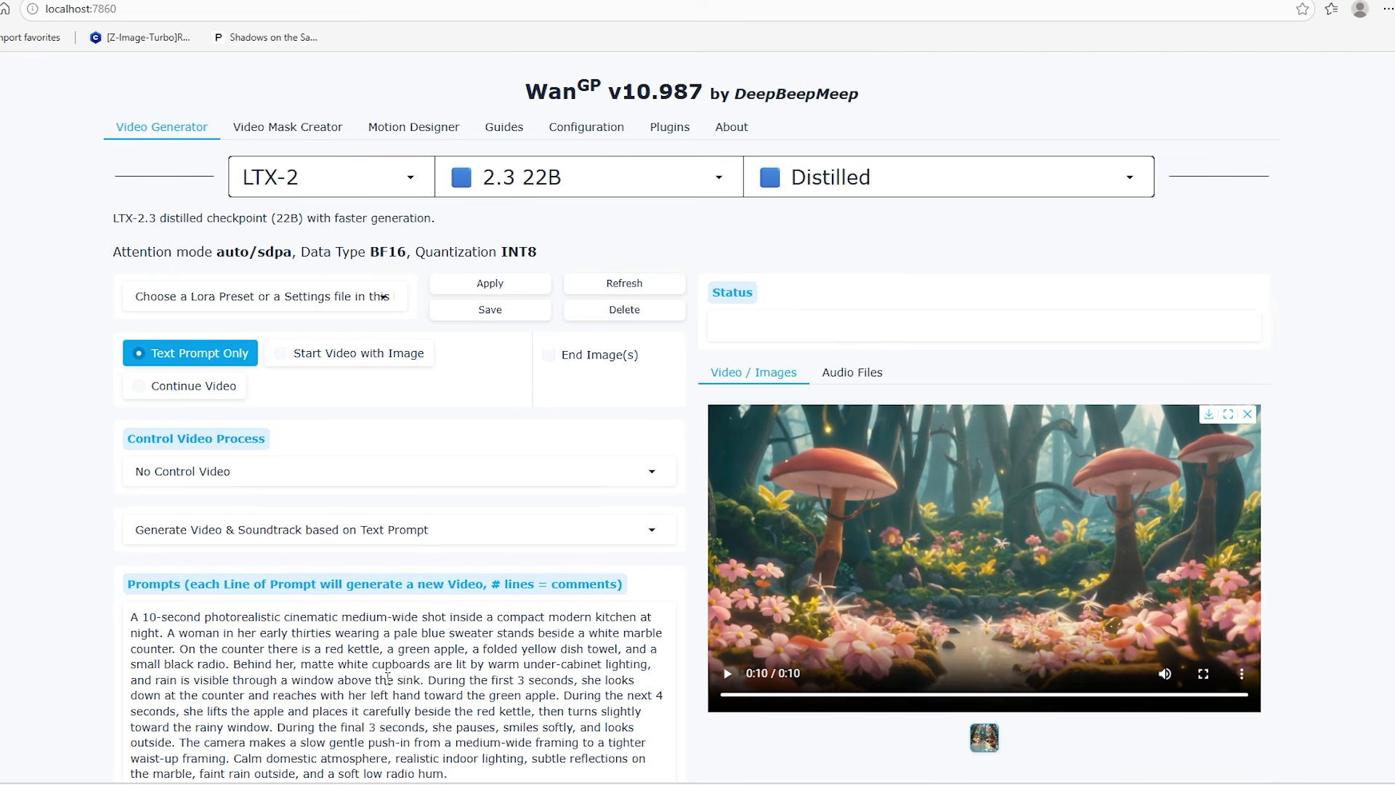
Examine the kitchen-scene prompt and the choices offered for Control Video Process and for generating video with a soundtrack
scroll(112, 579, "down", 1)
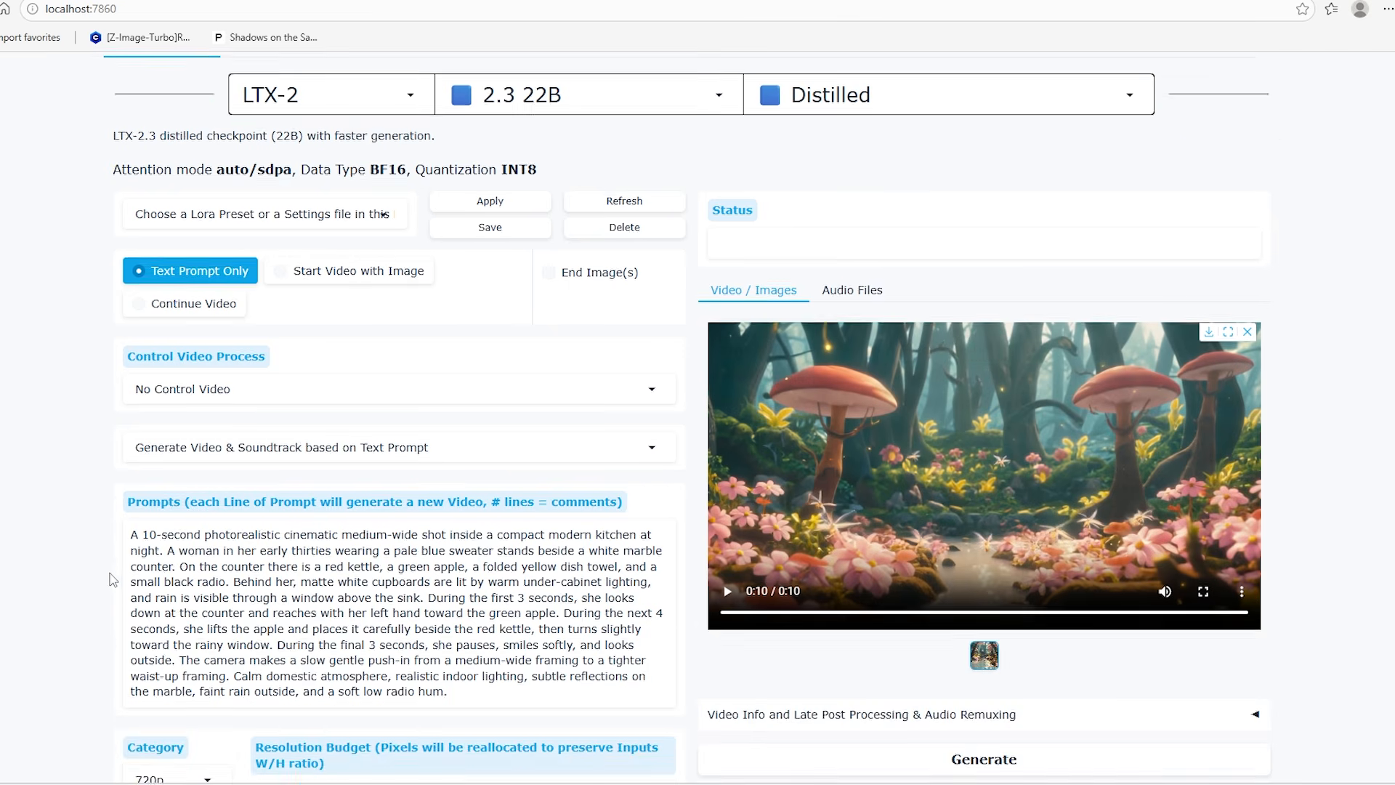
scroll(97, 560, "down", 1)
scroll(93, 529, "down", 3)
scroll(263, 344, "up", 1)
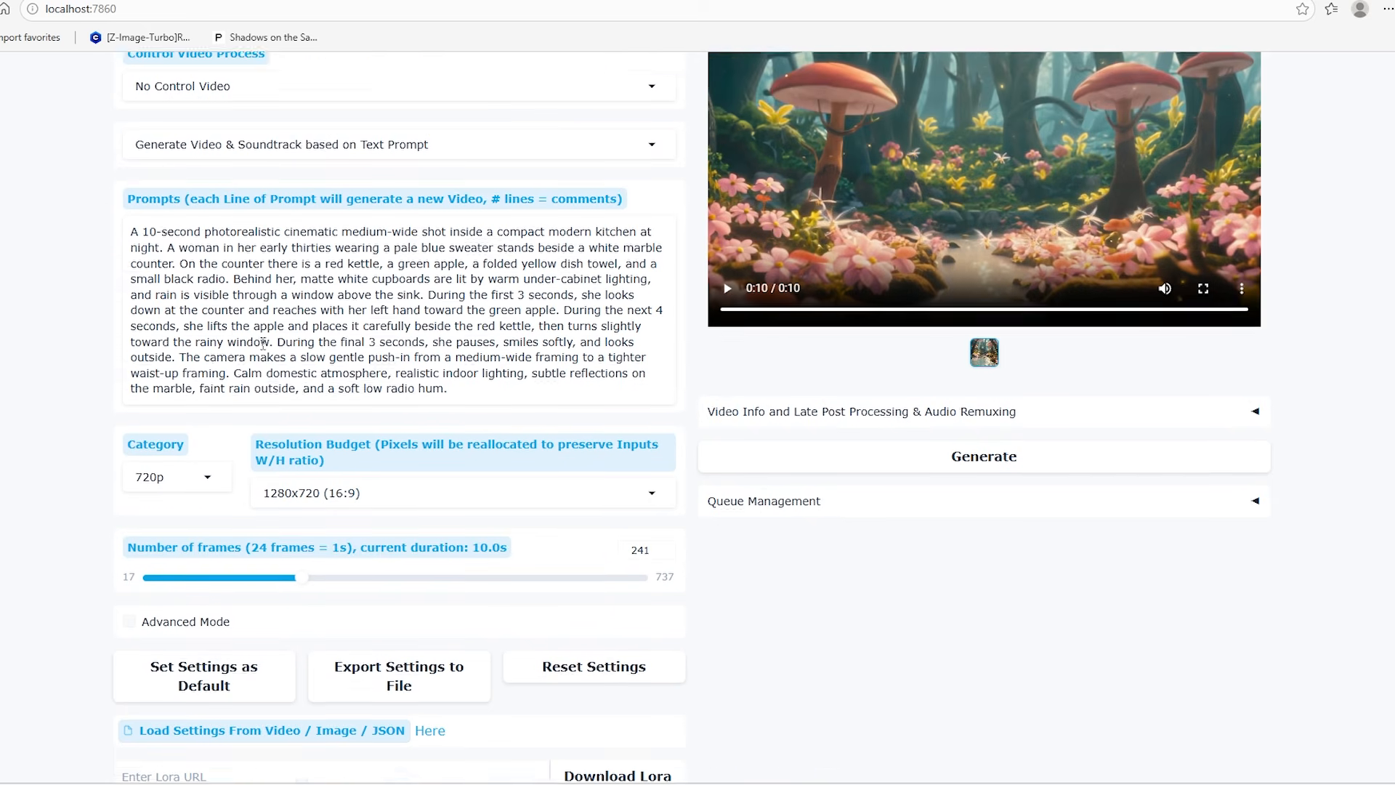
scroll(263, 343, "up", 1)
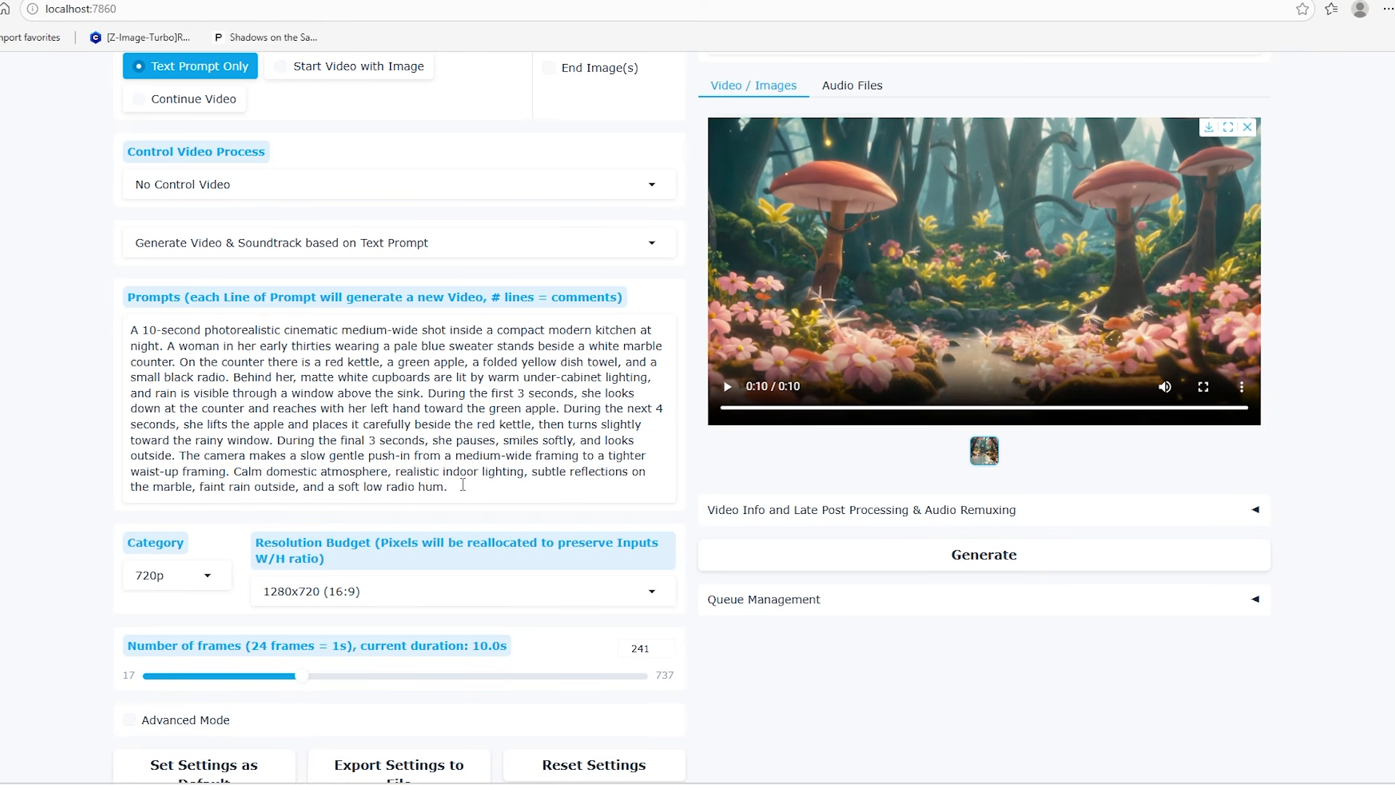
scroll(463, 486, "up", 2)
left_click(647, 268)
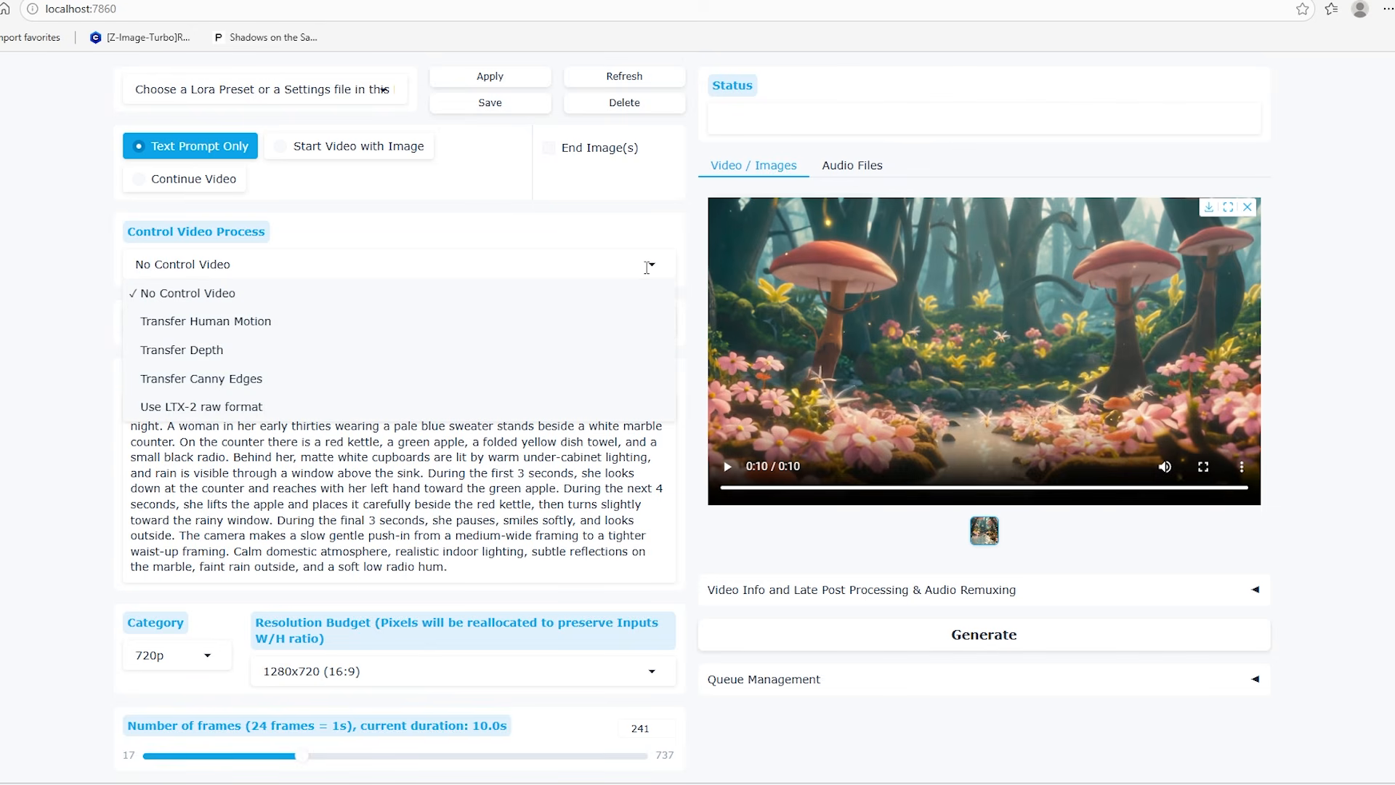
left_click(13, 417)
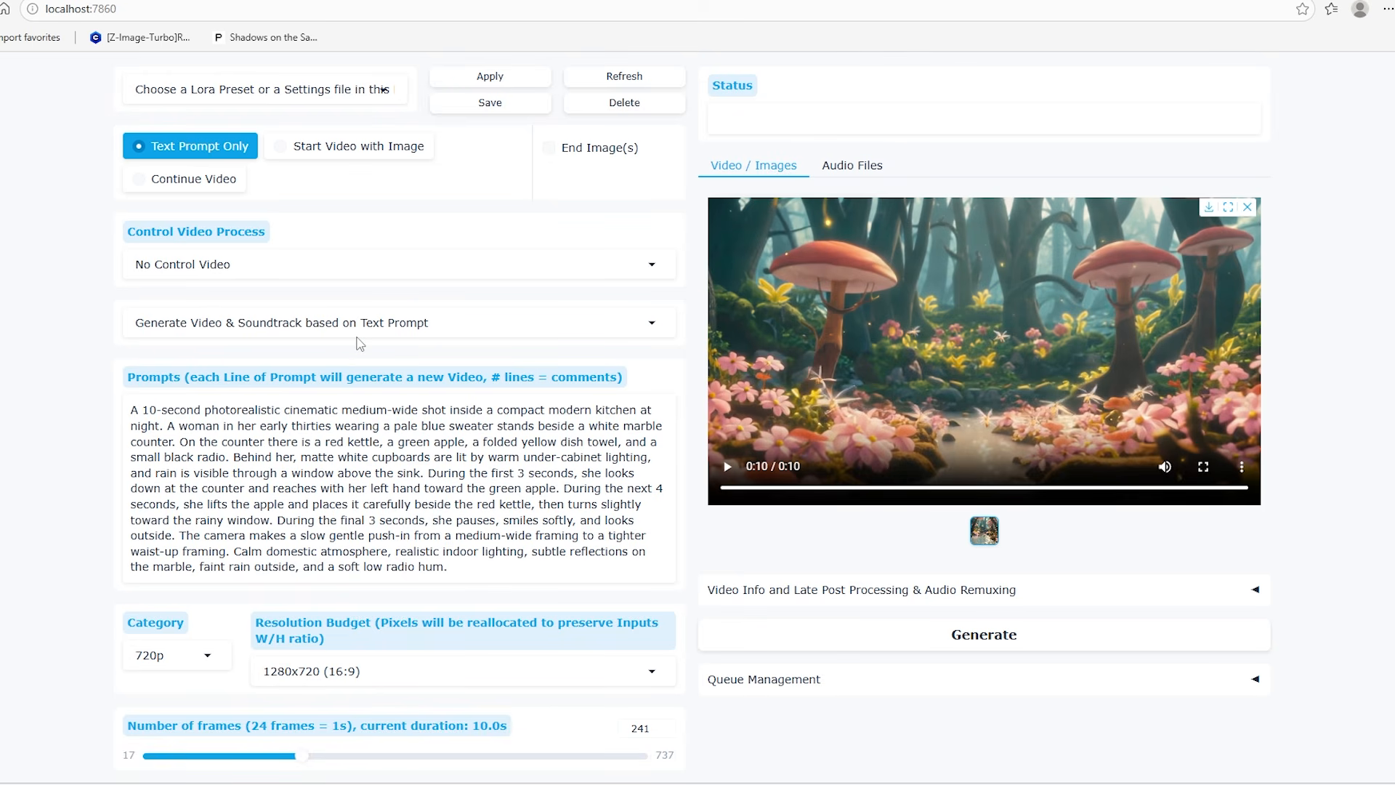
left_click(650, 324)
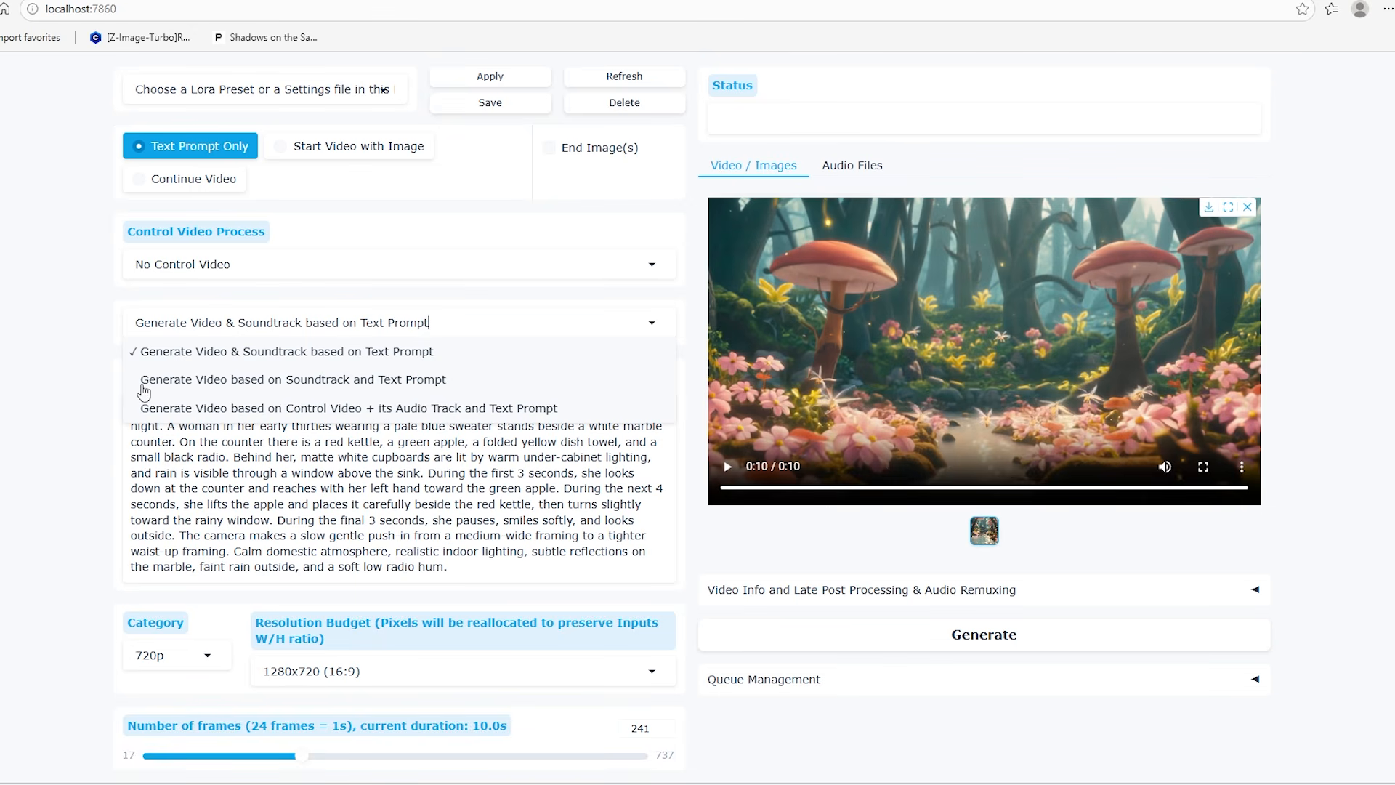
left_click(60, 436)
Examine the available resolution categories and the aspect ratios offered under Resolution Budget for 720p
scroll(60, 436, "down", 3)
scroll(60, 436, "down", 1)
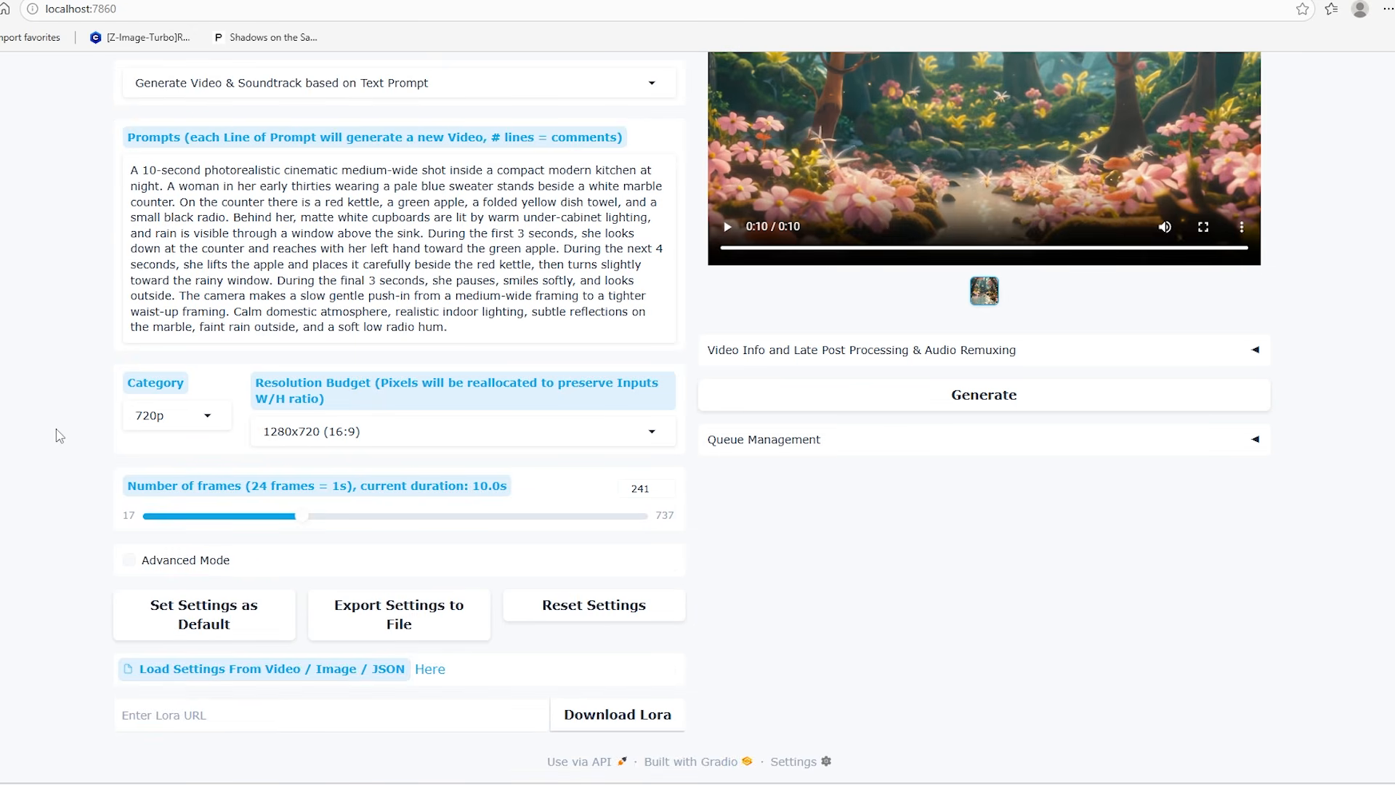
left_click(210, 419)
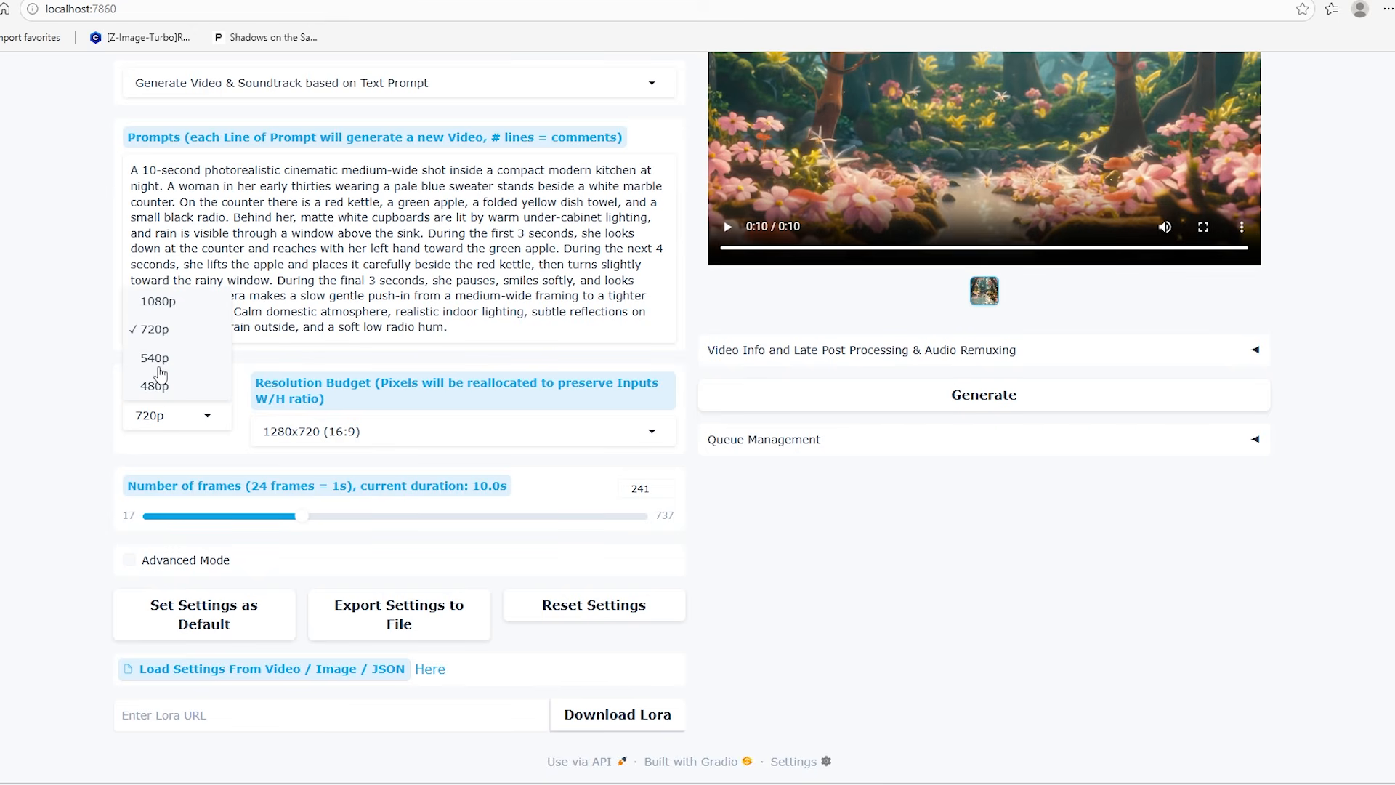
left_click(53, 420)
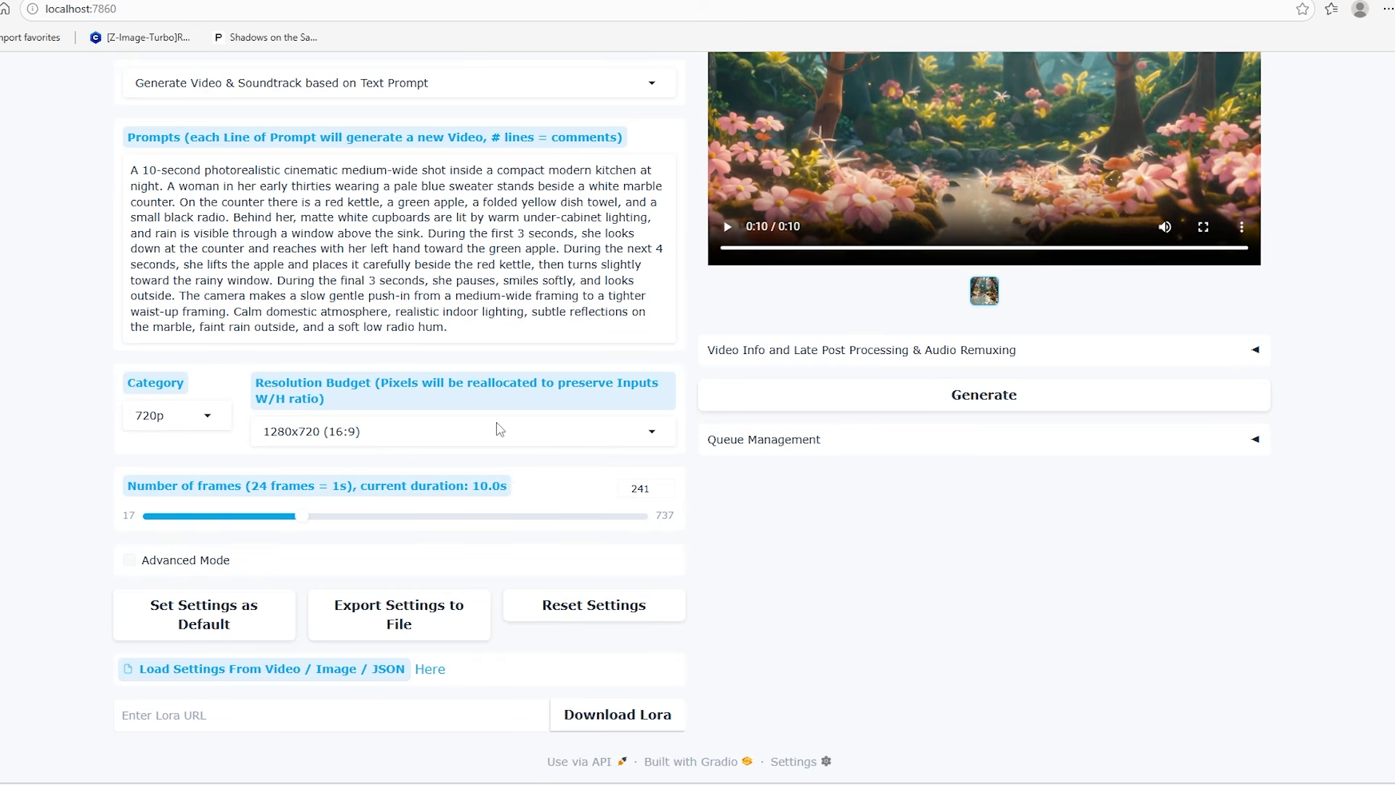
left_click(652, 432)
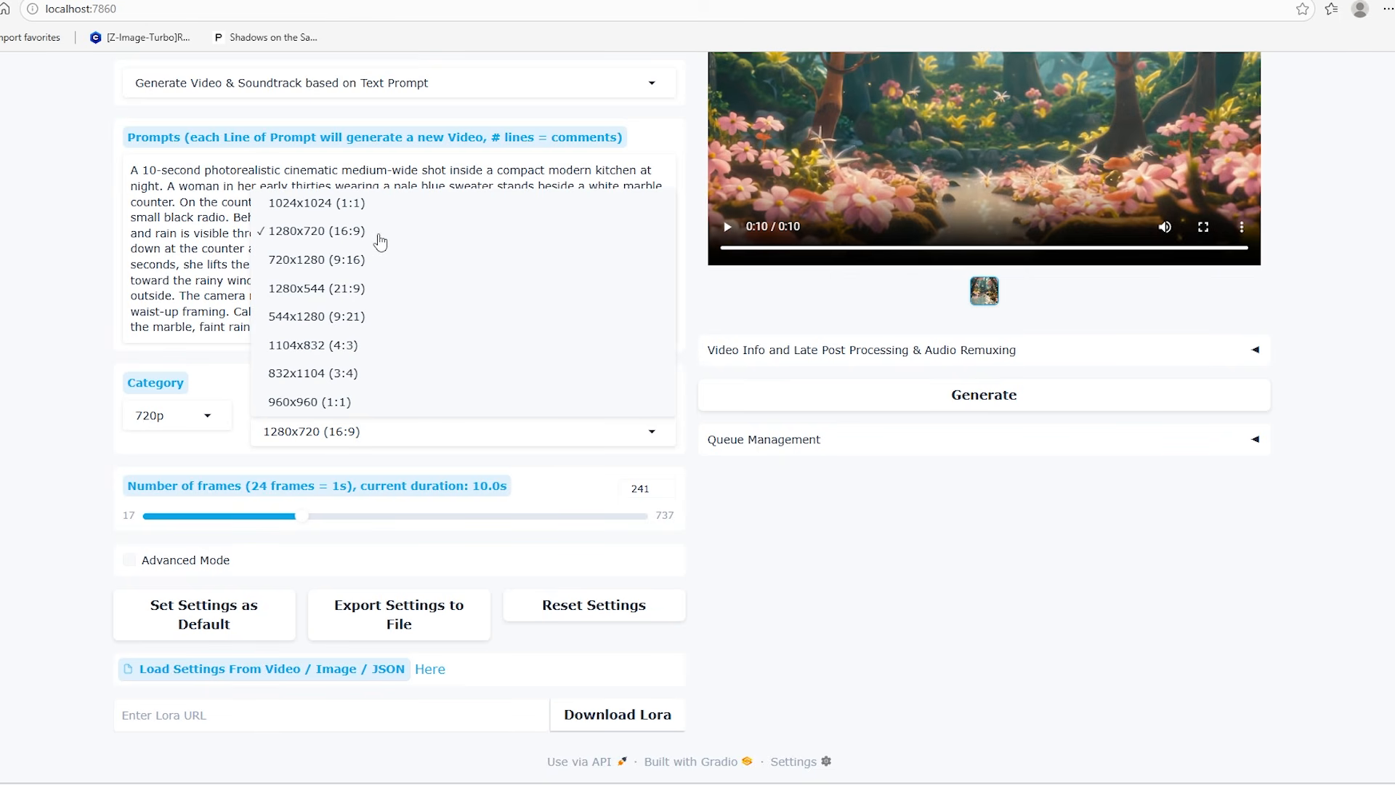
left_click(4, 516)
scroll(4, 516, "up", 3)
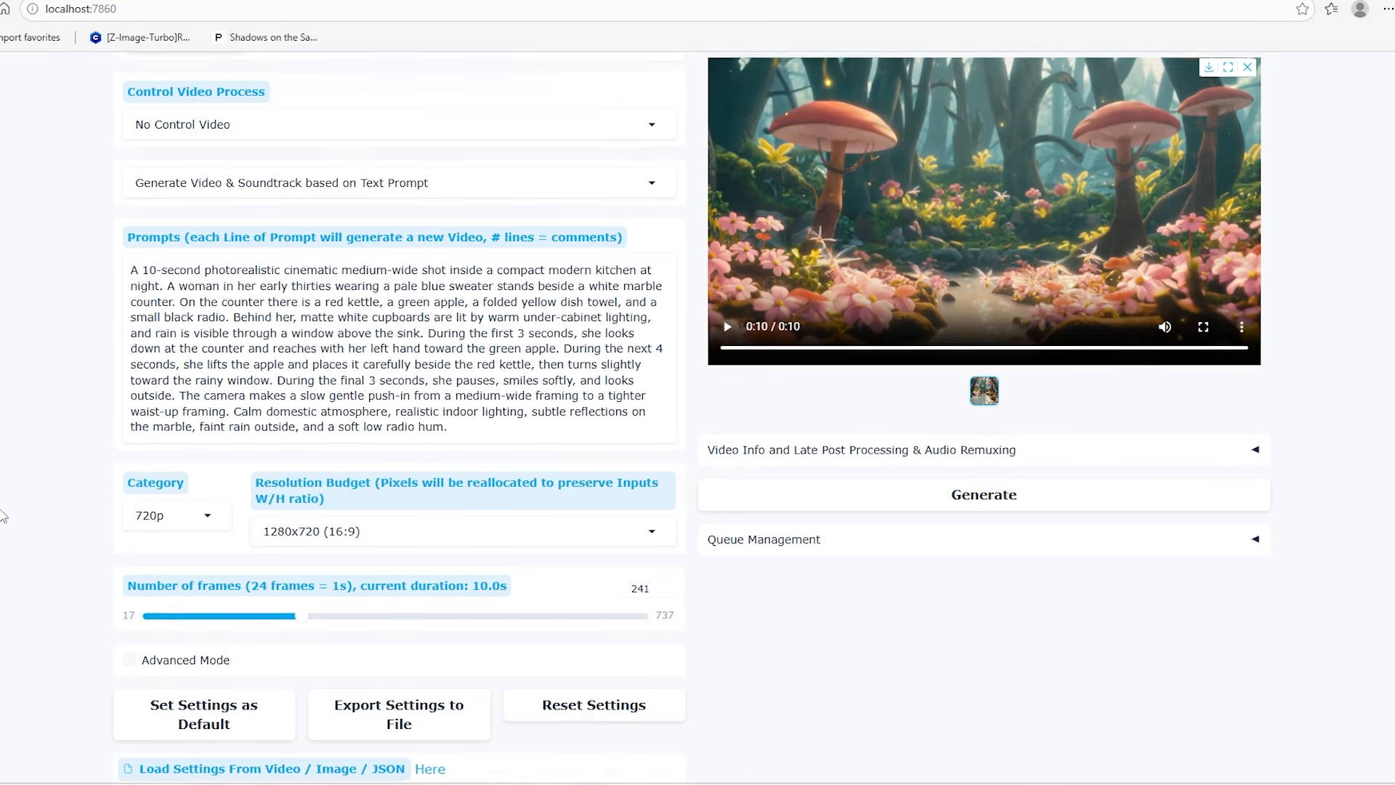
scroll(323, 469, "up", 1)
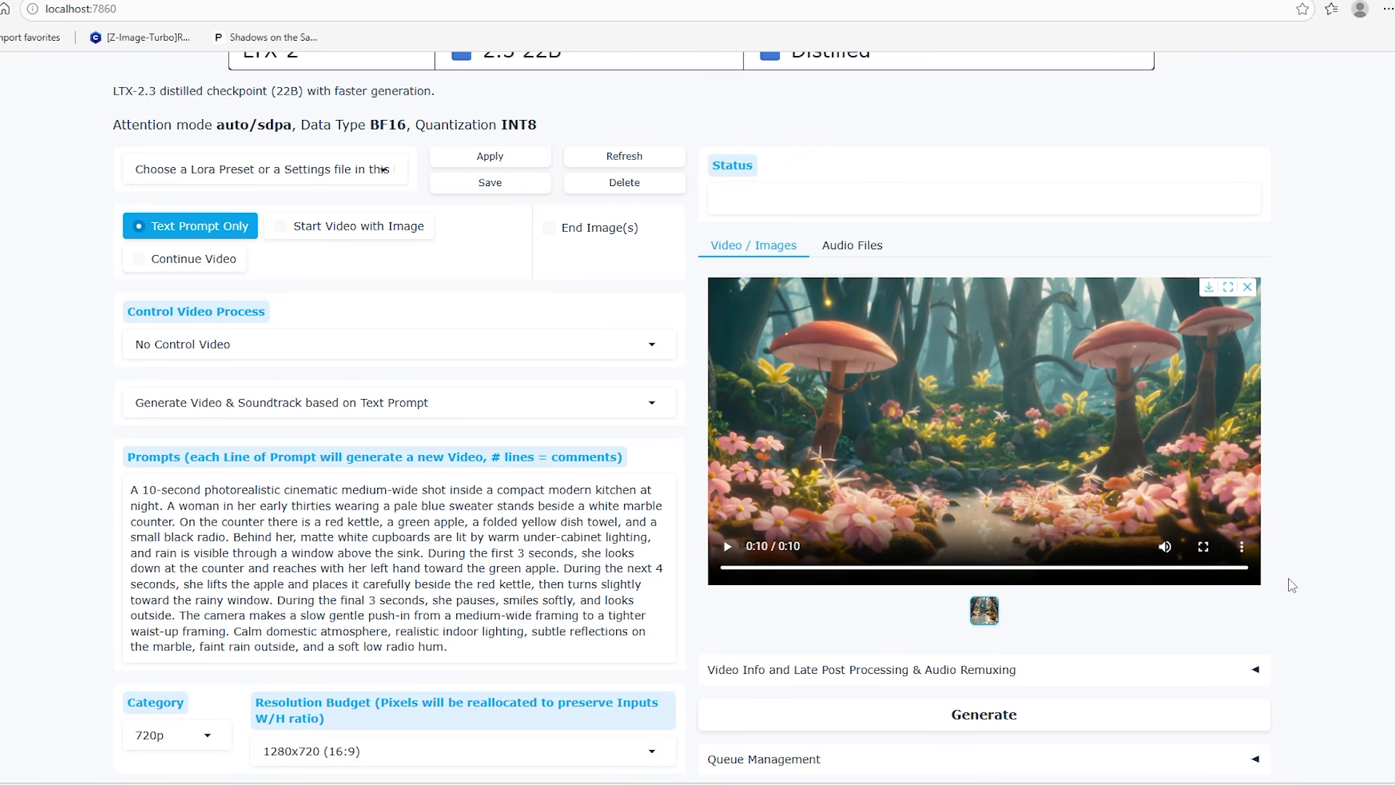
scroll(1291, 585, "up", 2)
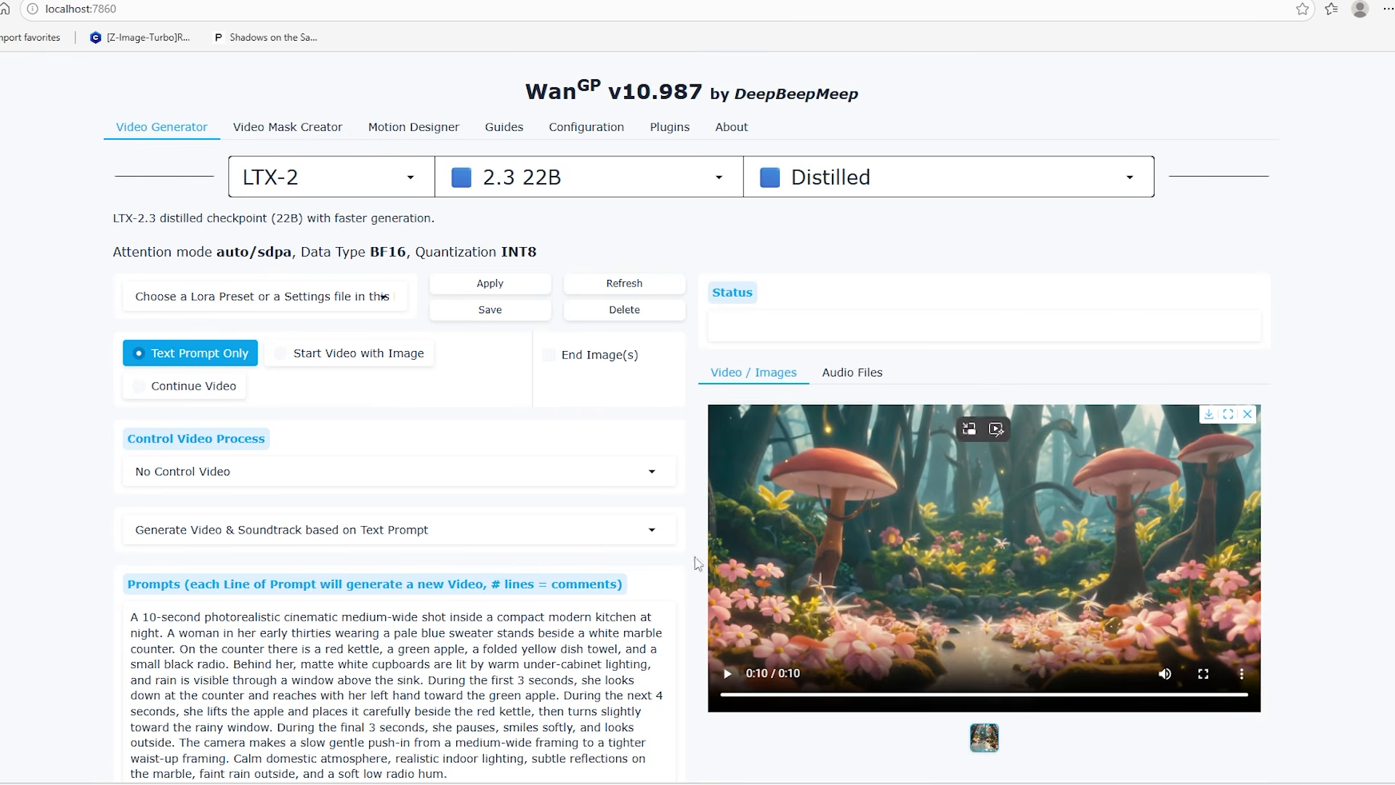
scroll(1047, 539, "down", 4)
scroll(1046, 539, "up", 3)
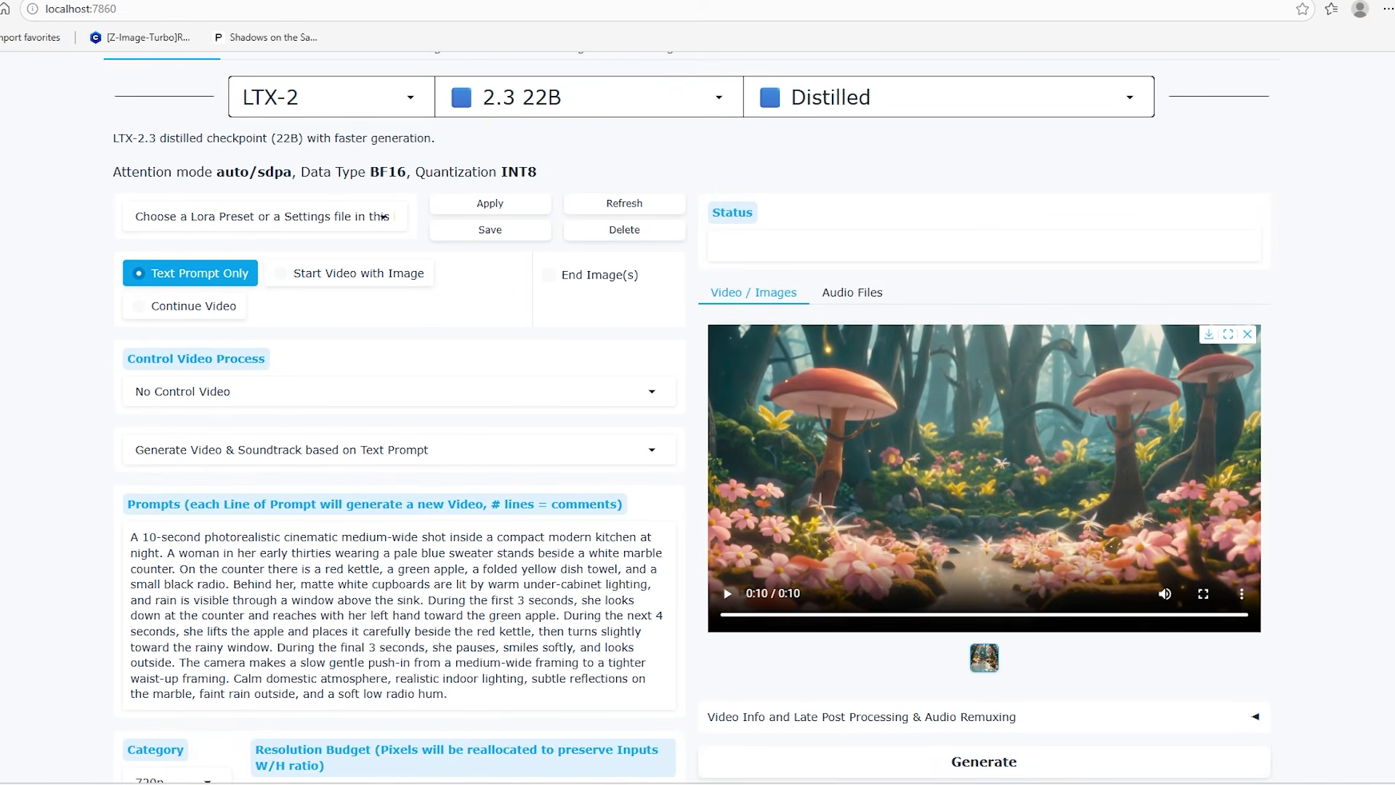
Bring Screenshot 2026-03-11 201434.png into view and maximize it to examine the model downloads in the command prompt
left_click_drag(1394, 144, 486, 129)
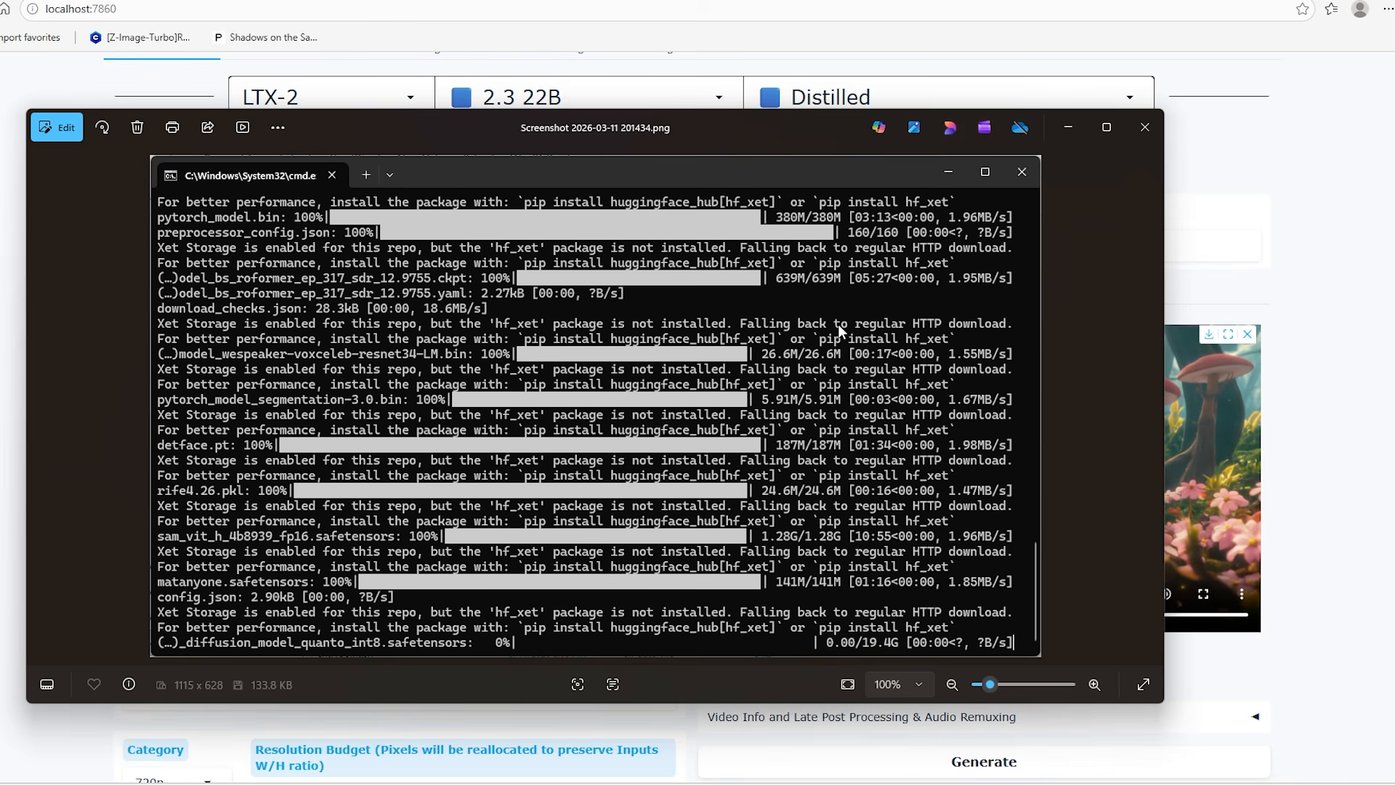
left_click(1105, 131)
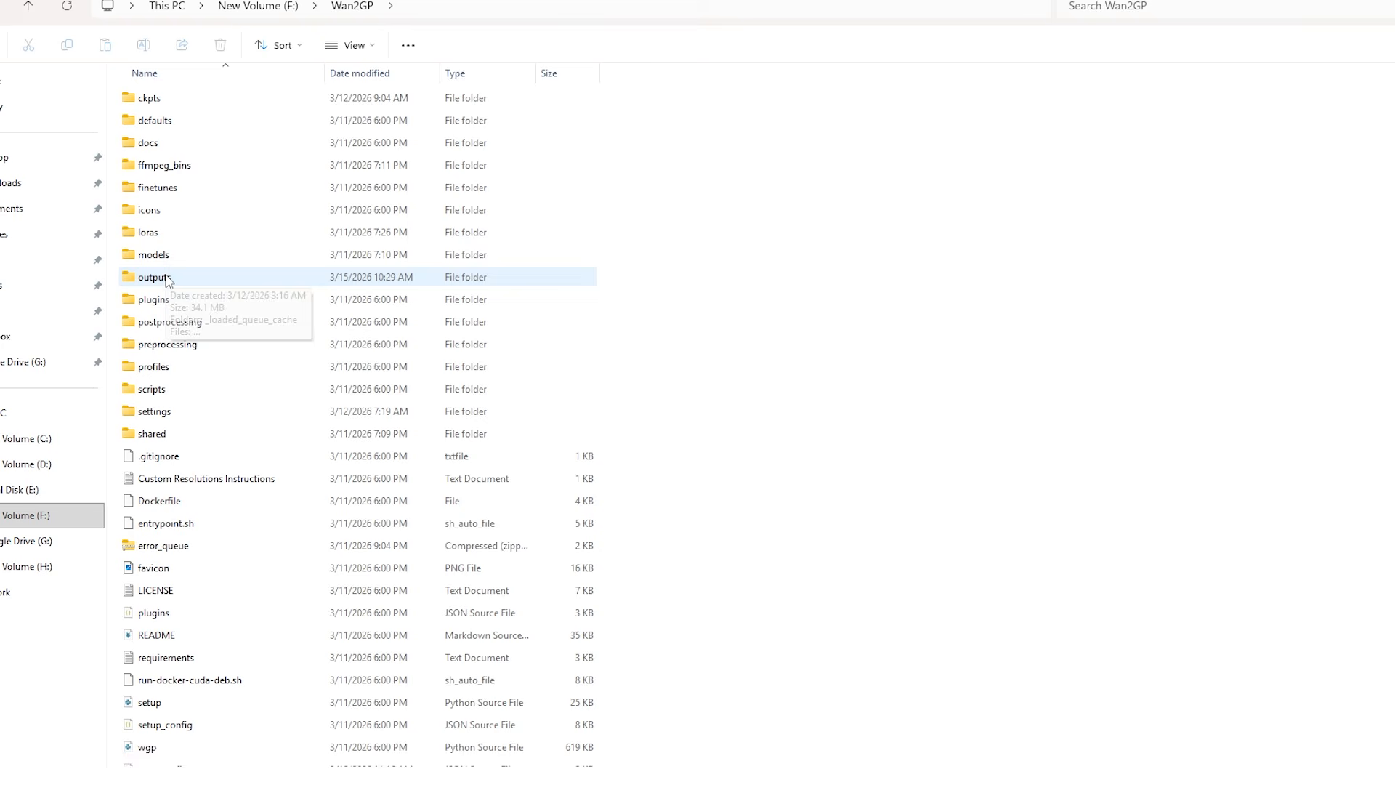
Open the ckpts folder in Wan2GP and examine the sizes of the downloaded LTX-2.3 model files, including the int8 and Q4_K_M variants
double_click(176, 105)
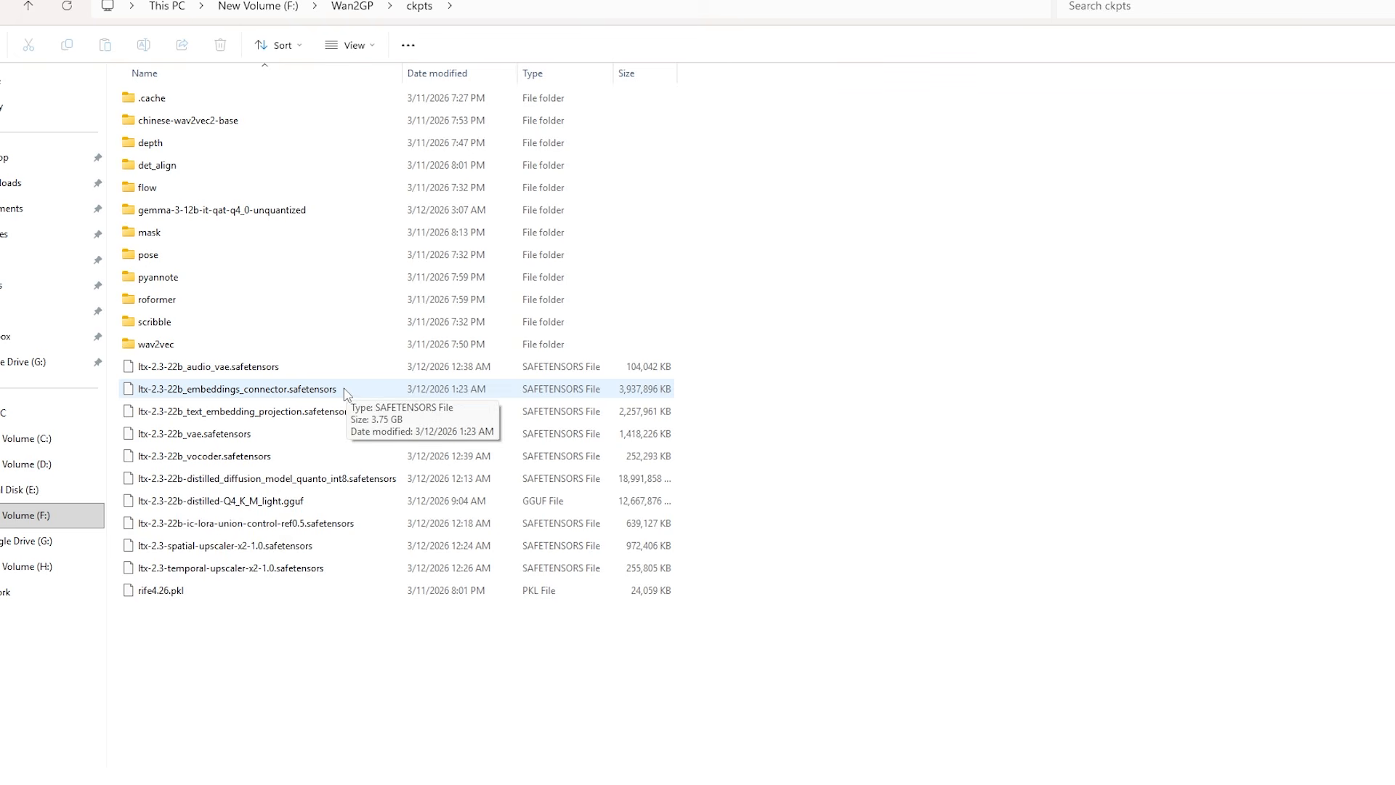
left_click(341, 485)
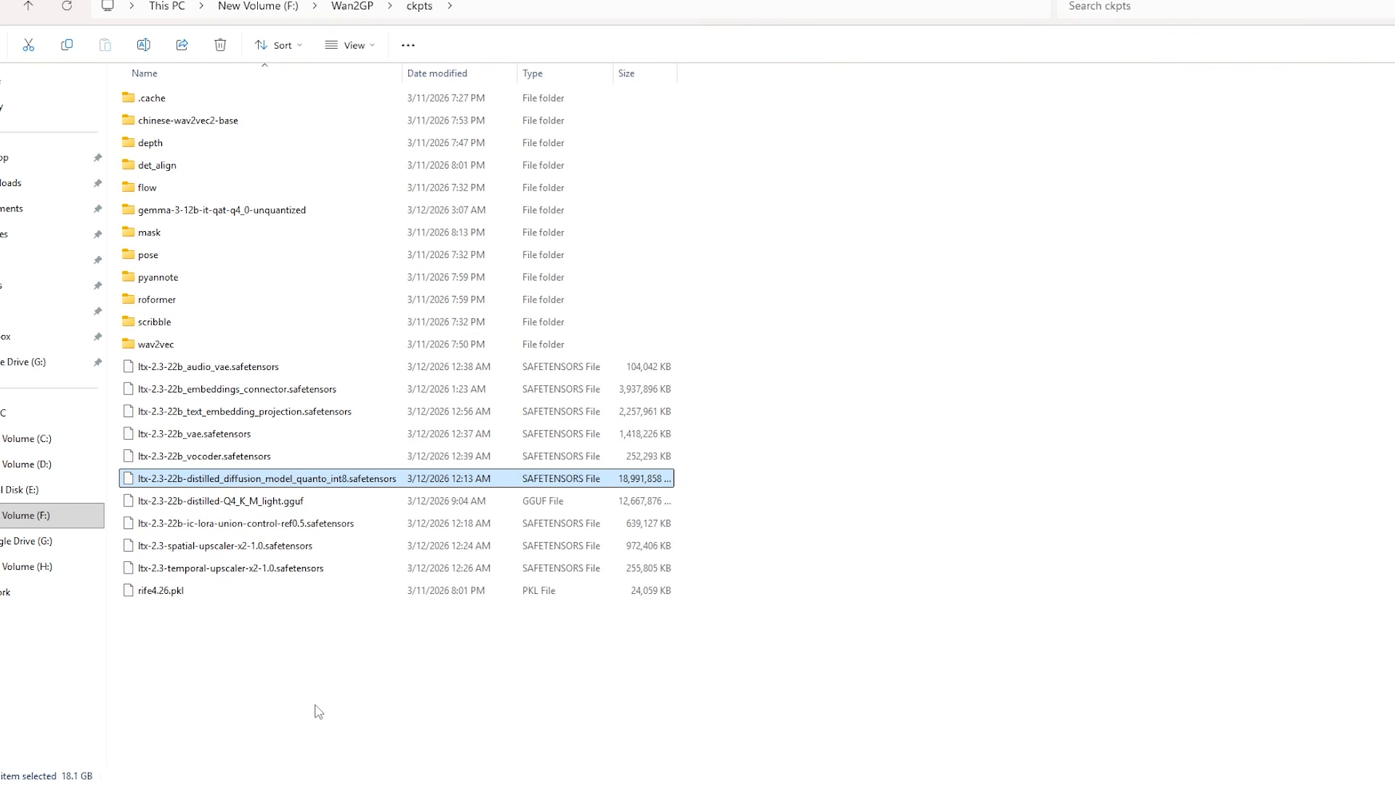
left_click(300, 507)
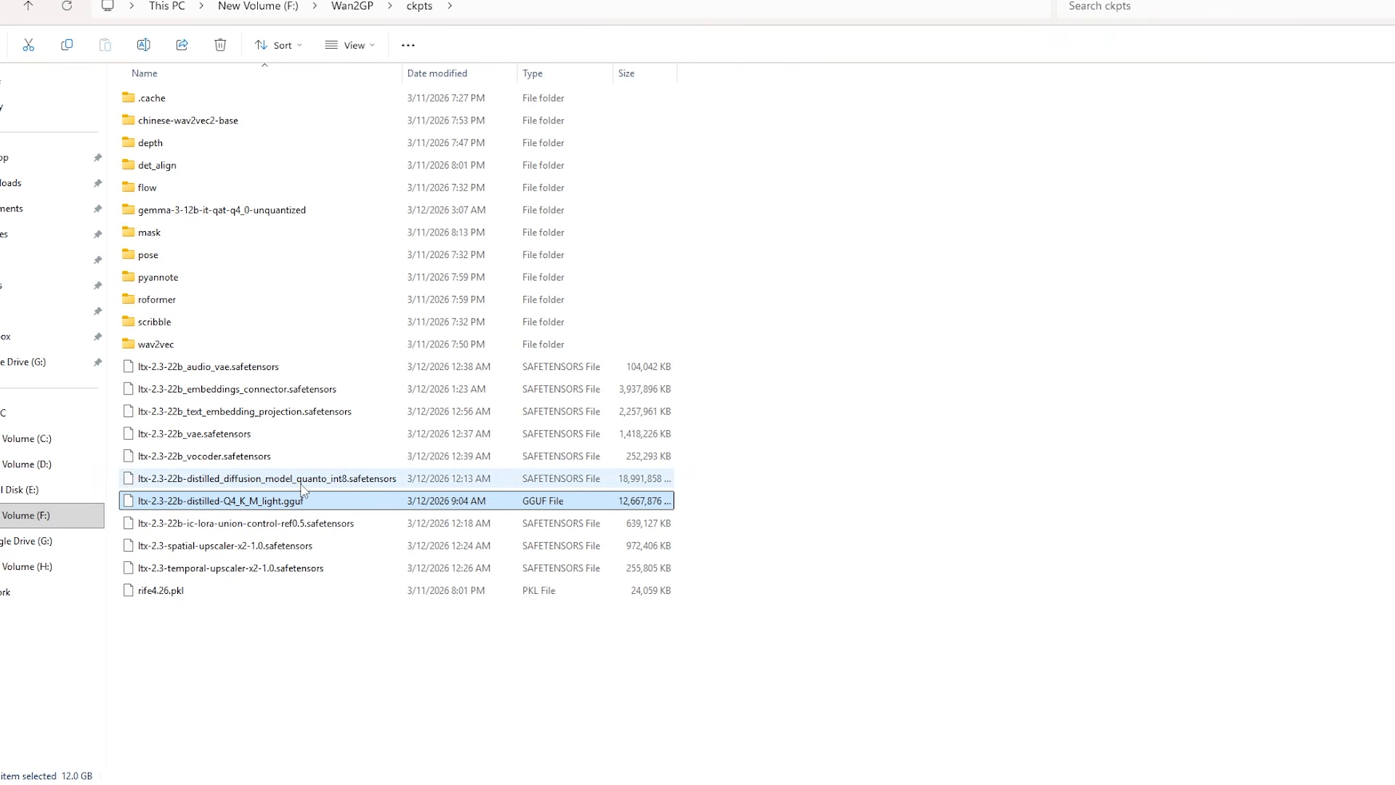
left_click_drag(170, 626, 207, 363)
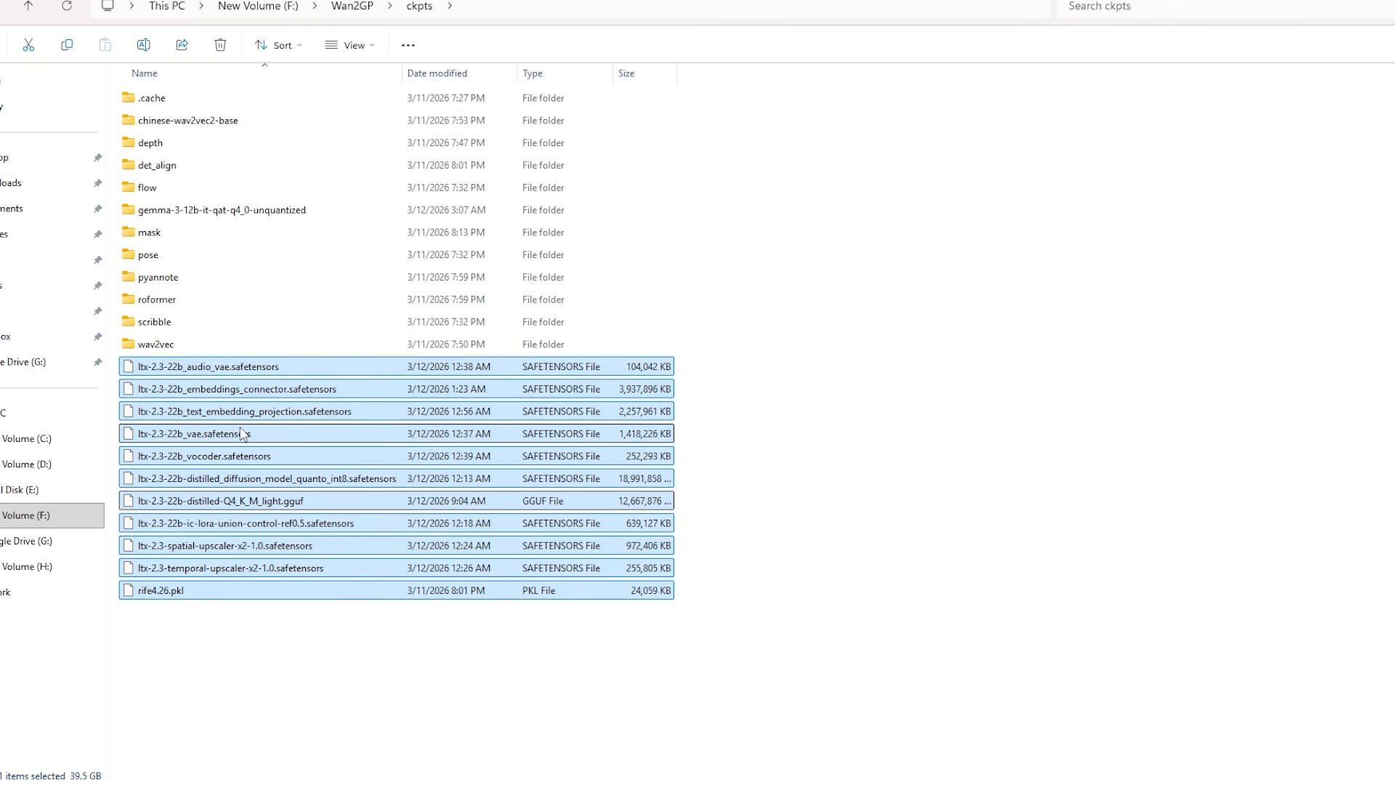
left_click(229, 503)
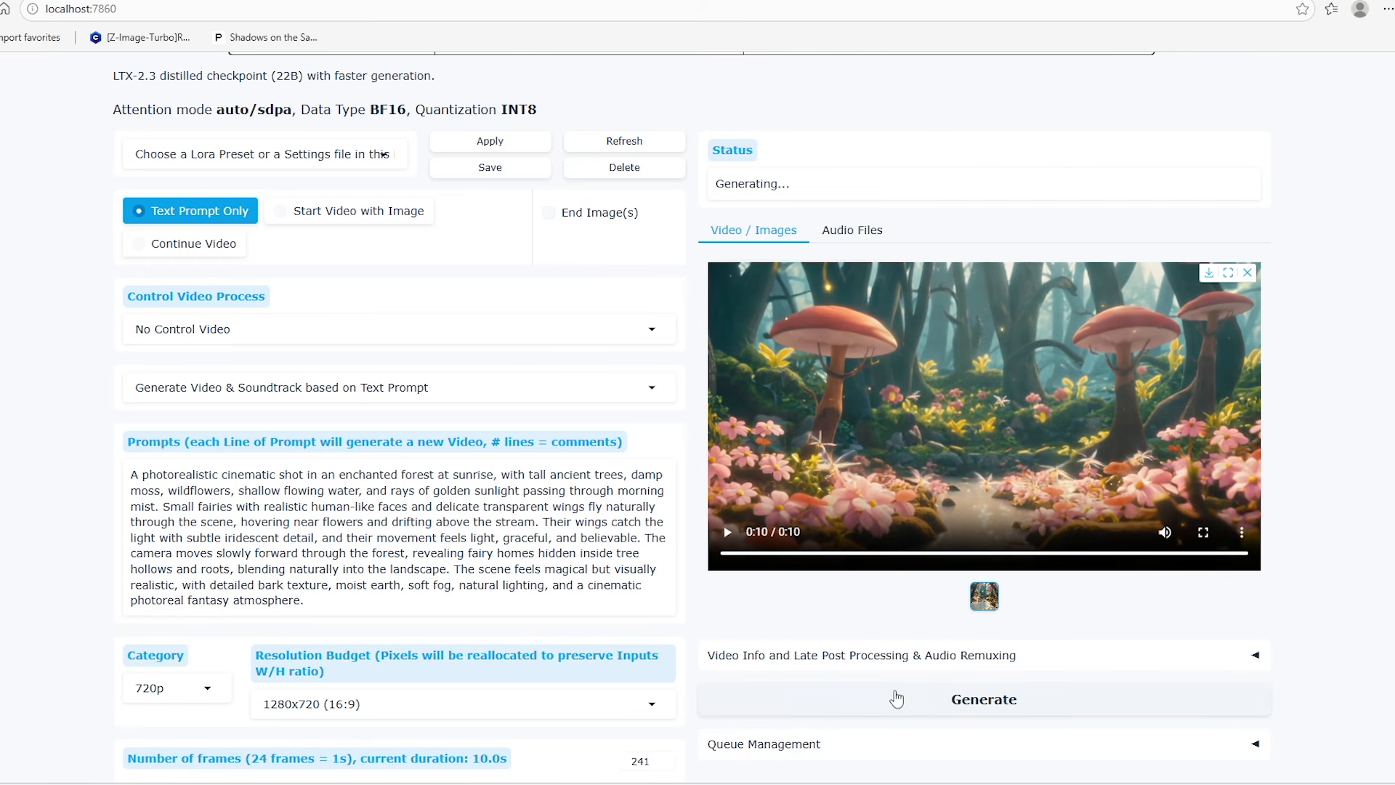
Review the enchanted forest prompt with its 720p, 1280x720 (16:9) and 241-frame settings, and generate the video
scroll(895, 698, "down", 4)
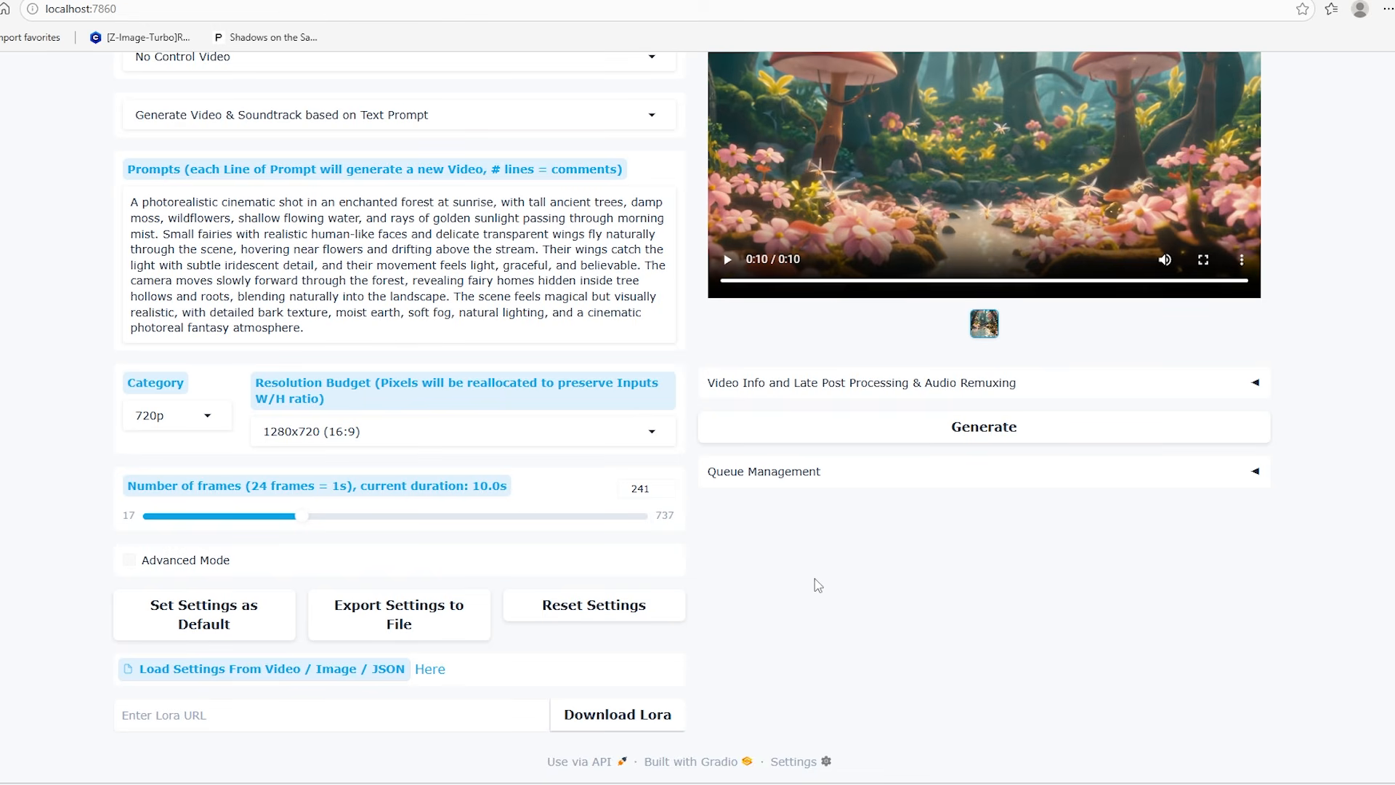
scroll(872, 618, "up", 3)
left_click(950, 682)
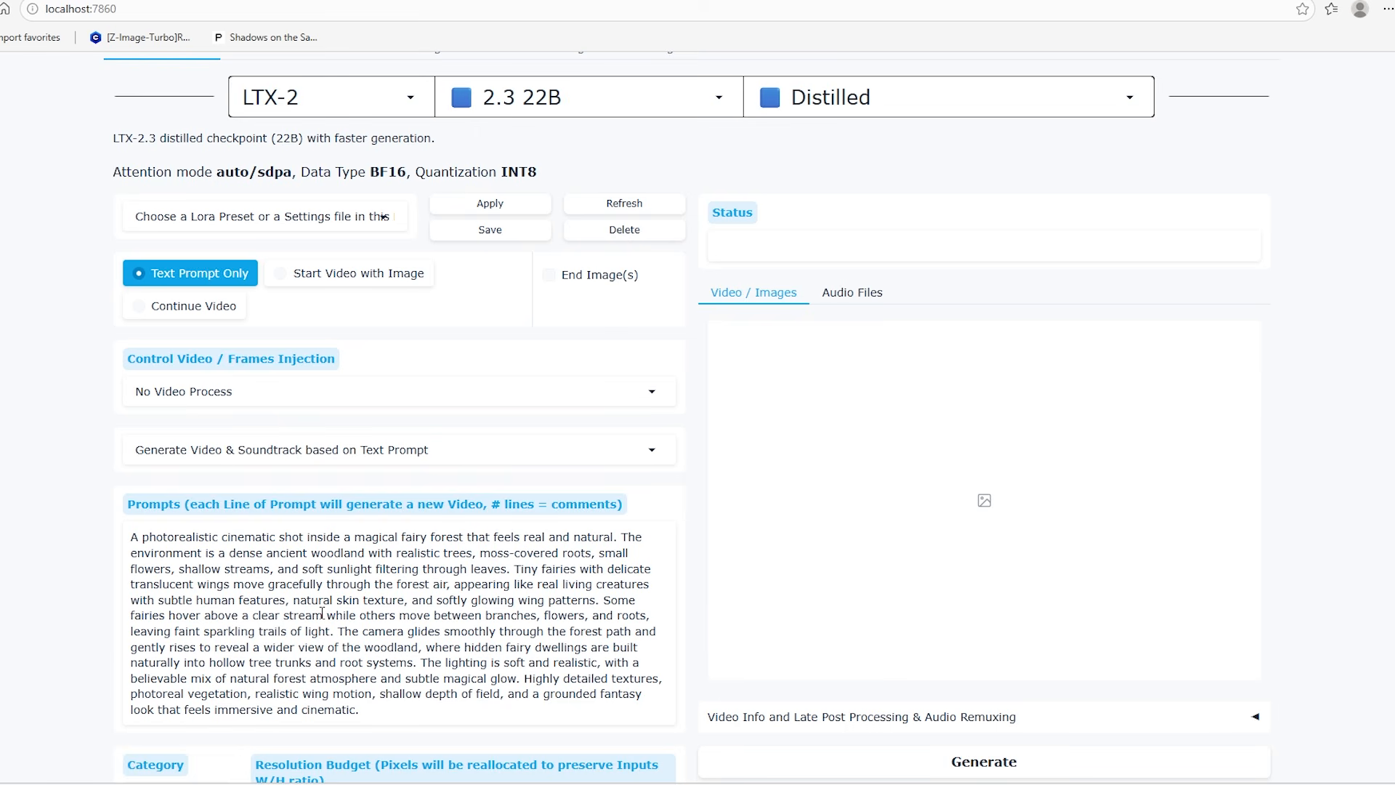
Generate the magical fairy forest video at 1280x720 (16:9) with 241 frames and play the result
scroll(322, 612, "down", 3)
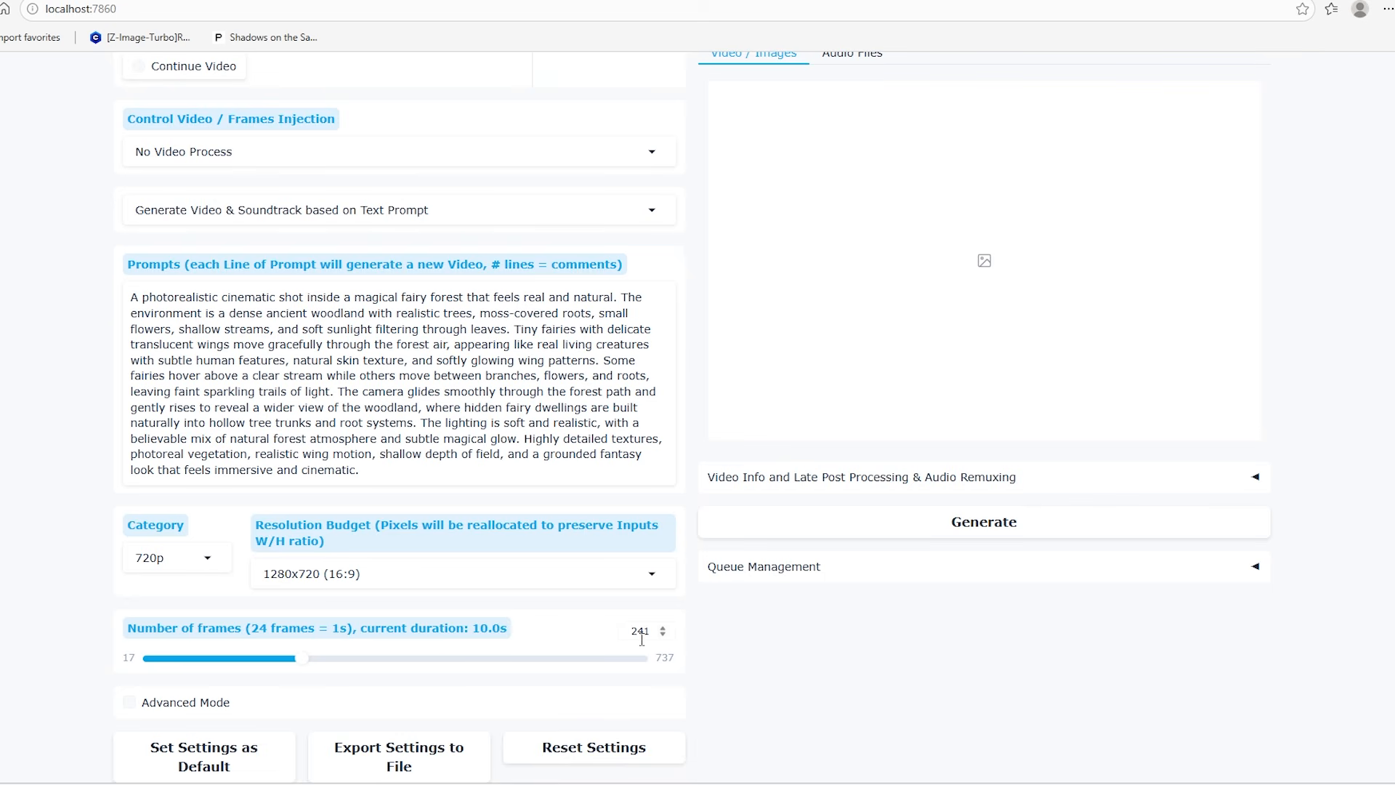
scroll(865, 691, "up", 3)
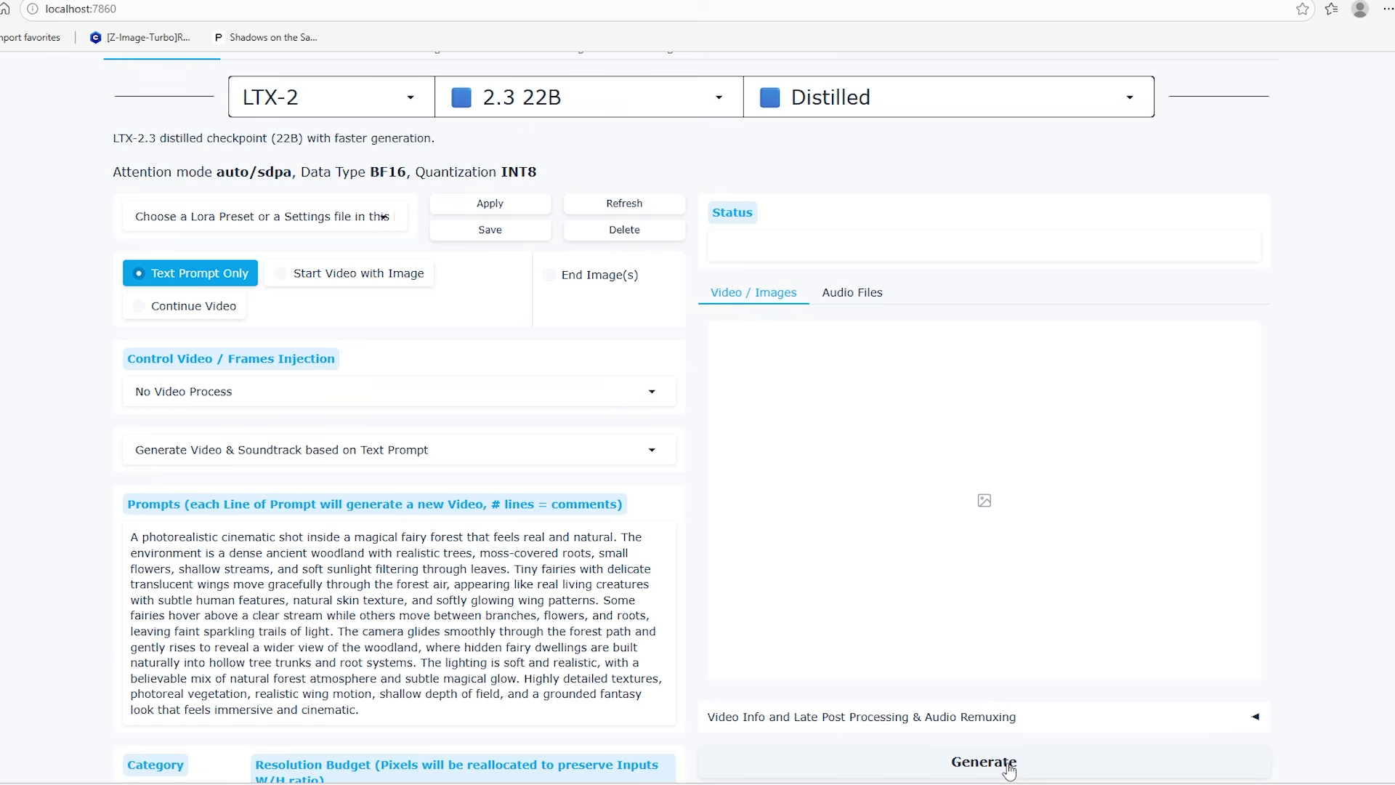
left_click(1009, 763)
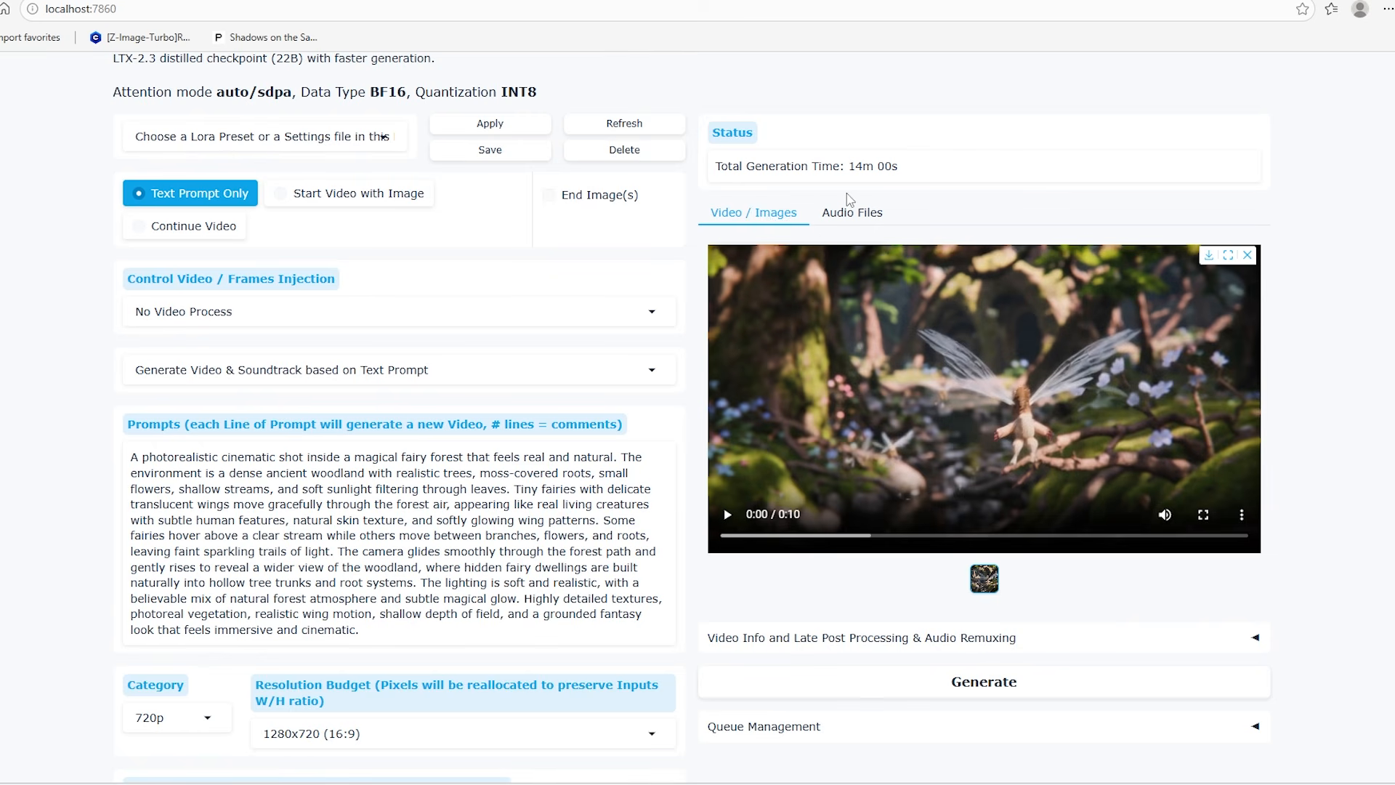
scroll(850, 202, "up", 1)
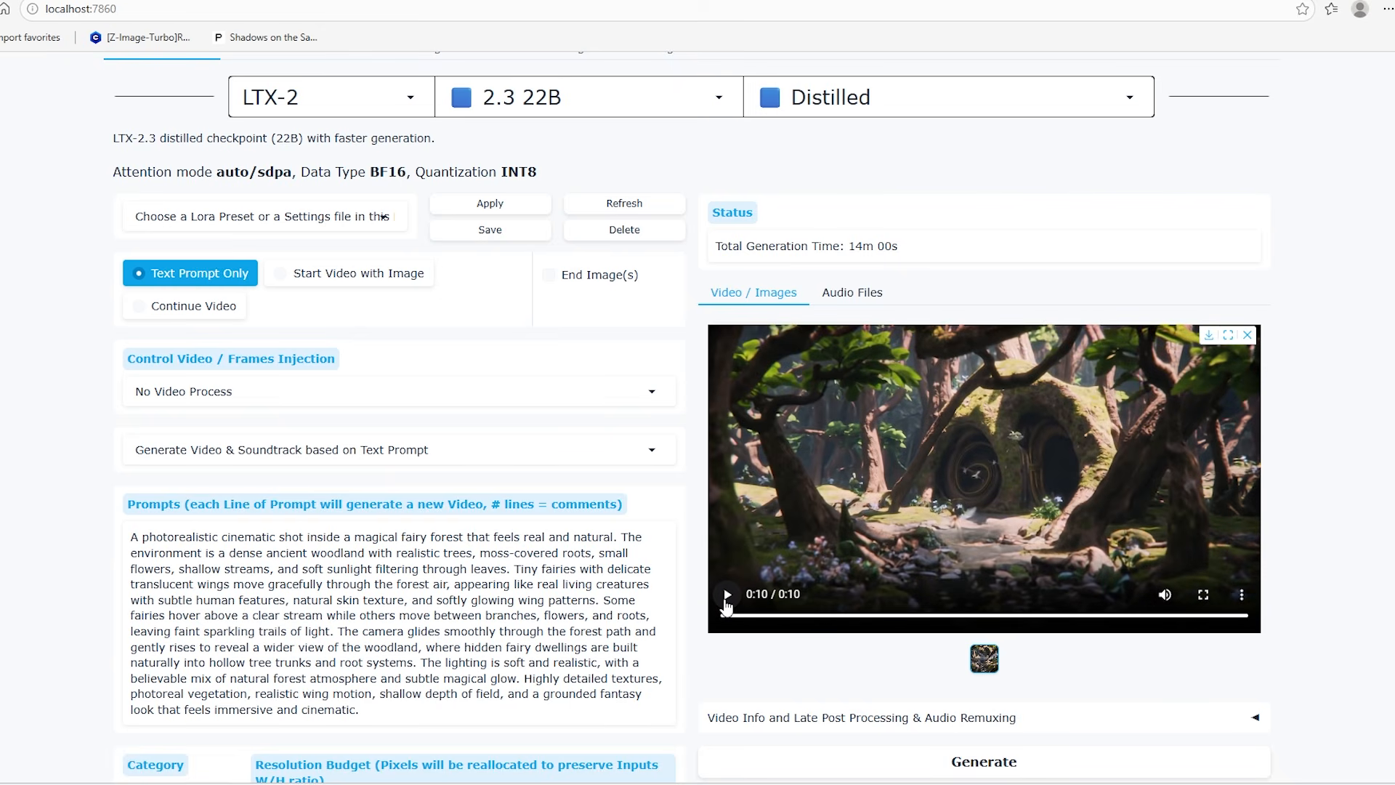
left_click(726, 596)
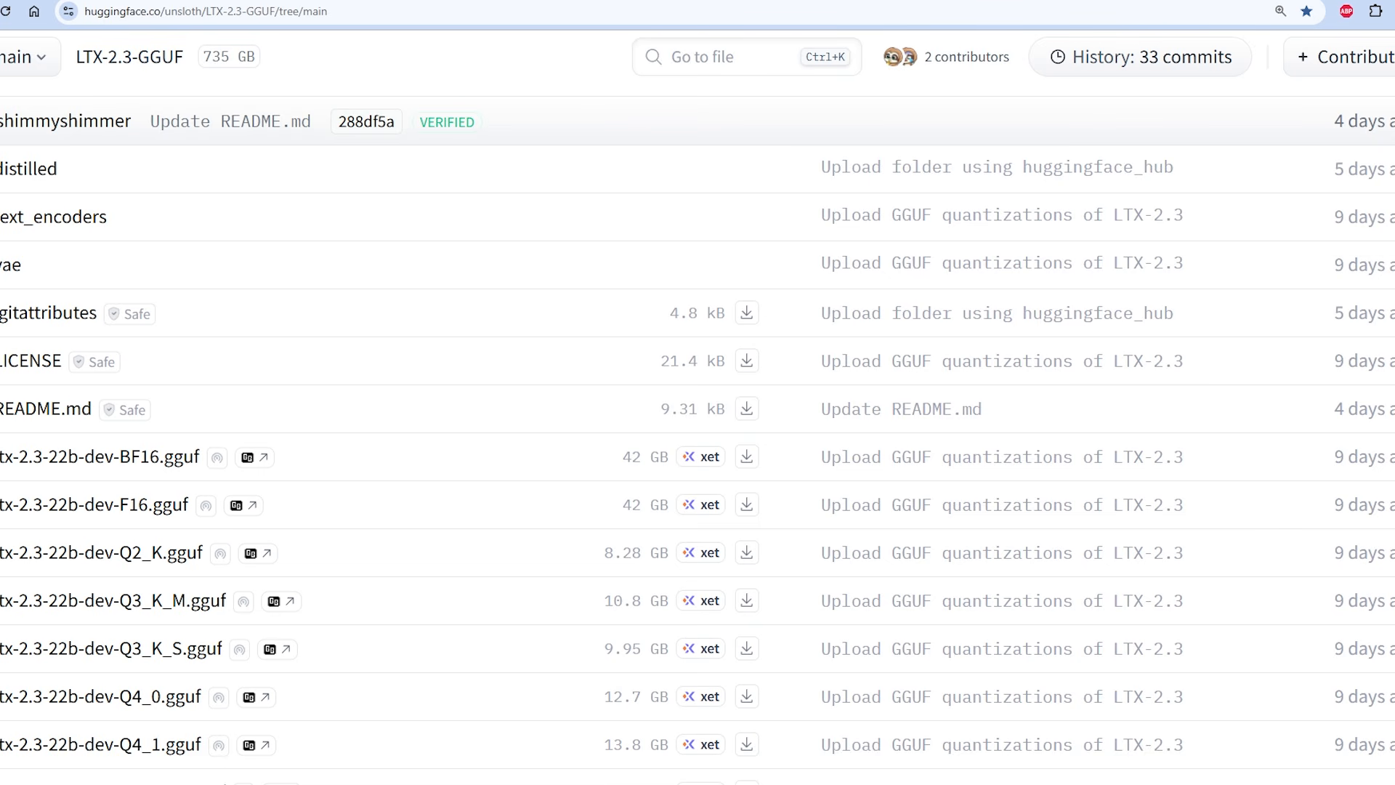
Examine the quantized model files listed in the unsloth/LTX-2.3-GGUF repository on Hugging Face
scroll(202, 521, "up", 5)
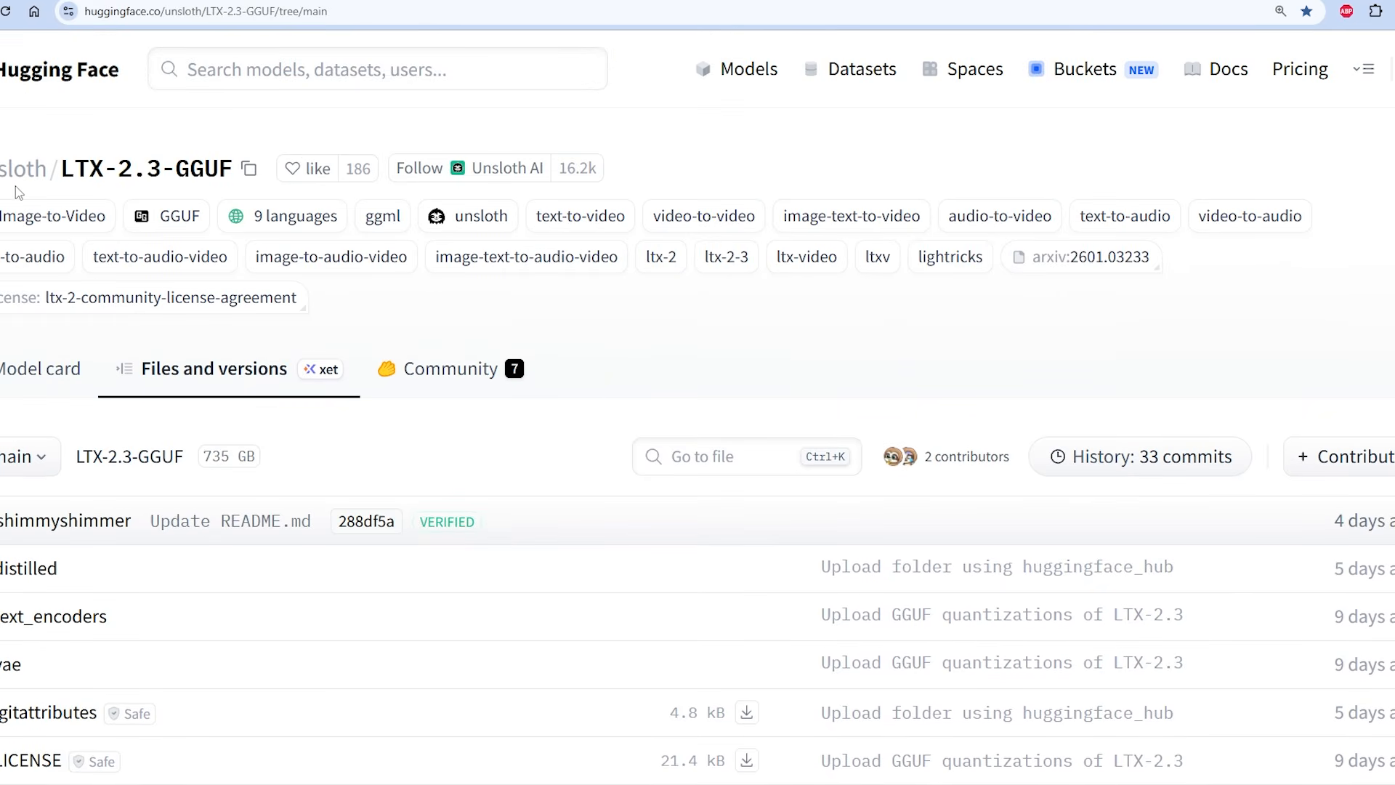
mouse_move(13, 187)
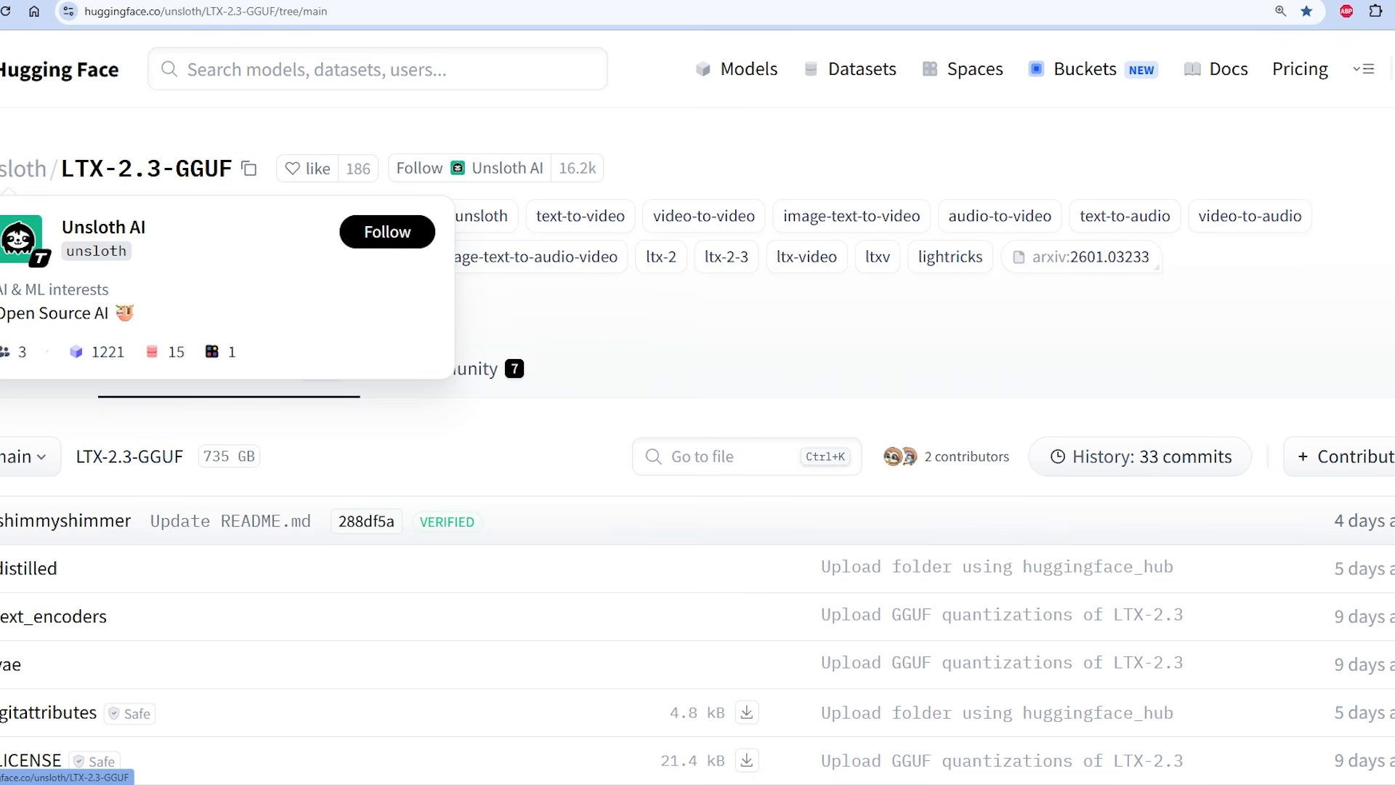
scroll(13, 187, "down", 2)
scroll(697, 407, "down", 3)
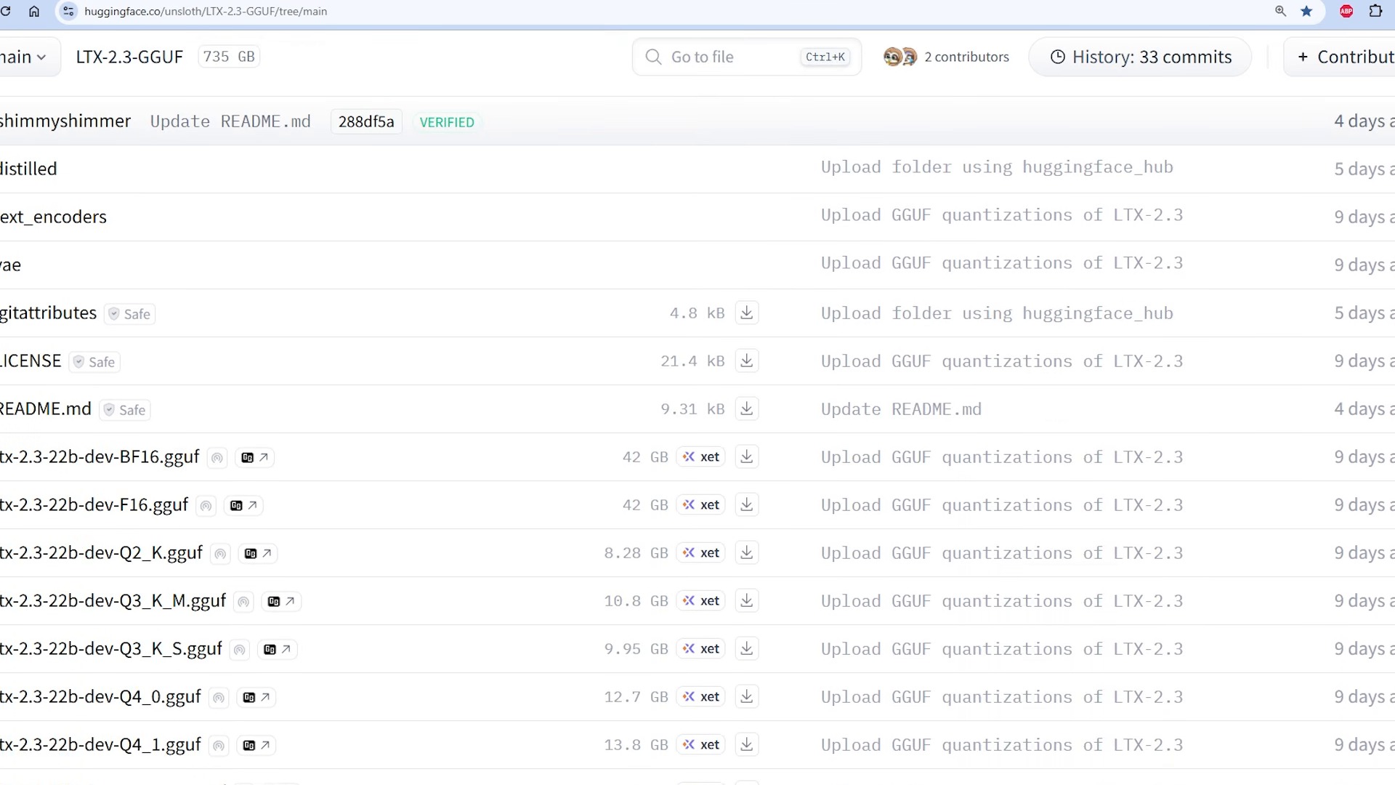
scroll(15, 509, "down", 1)
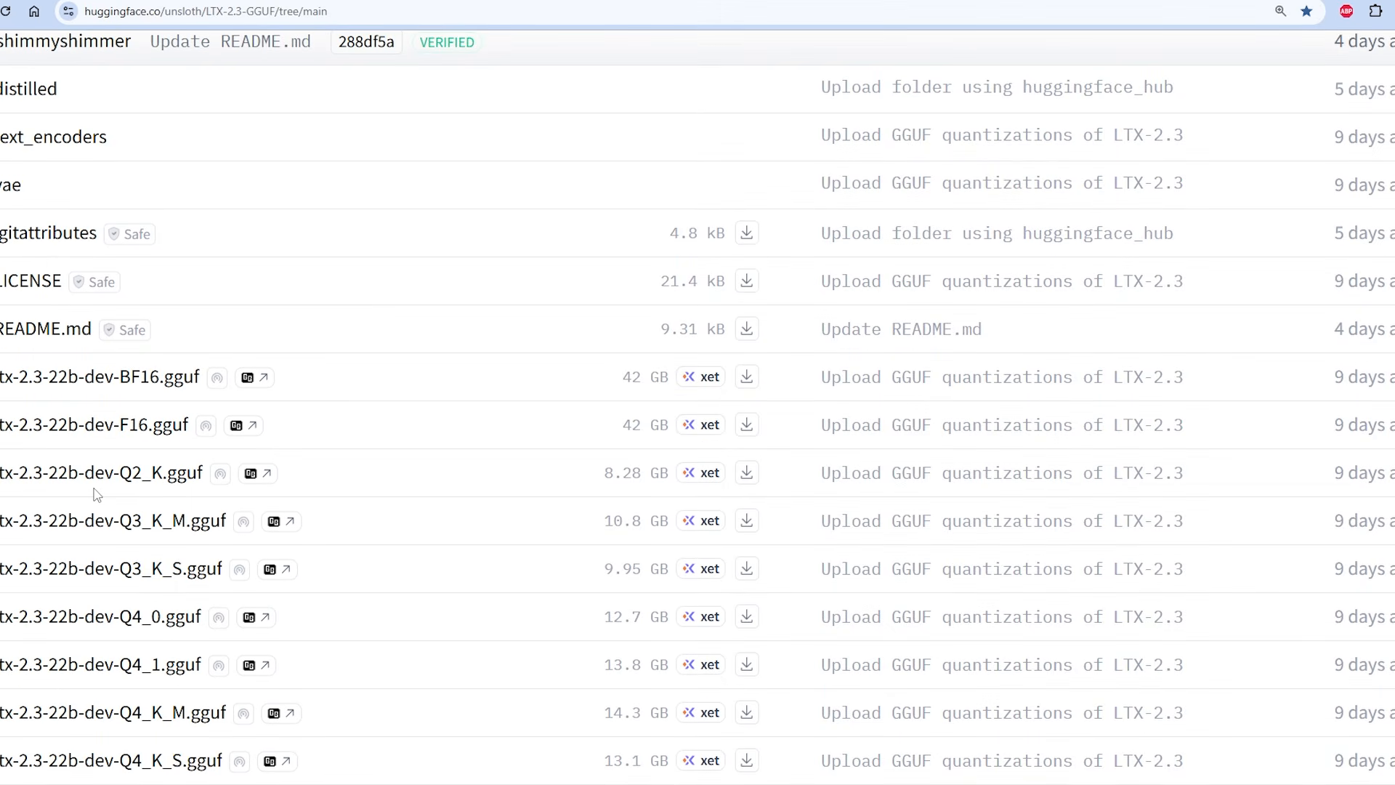
scroll(97, 495, "up", 2)
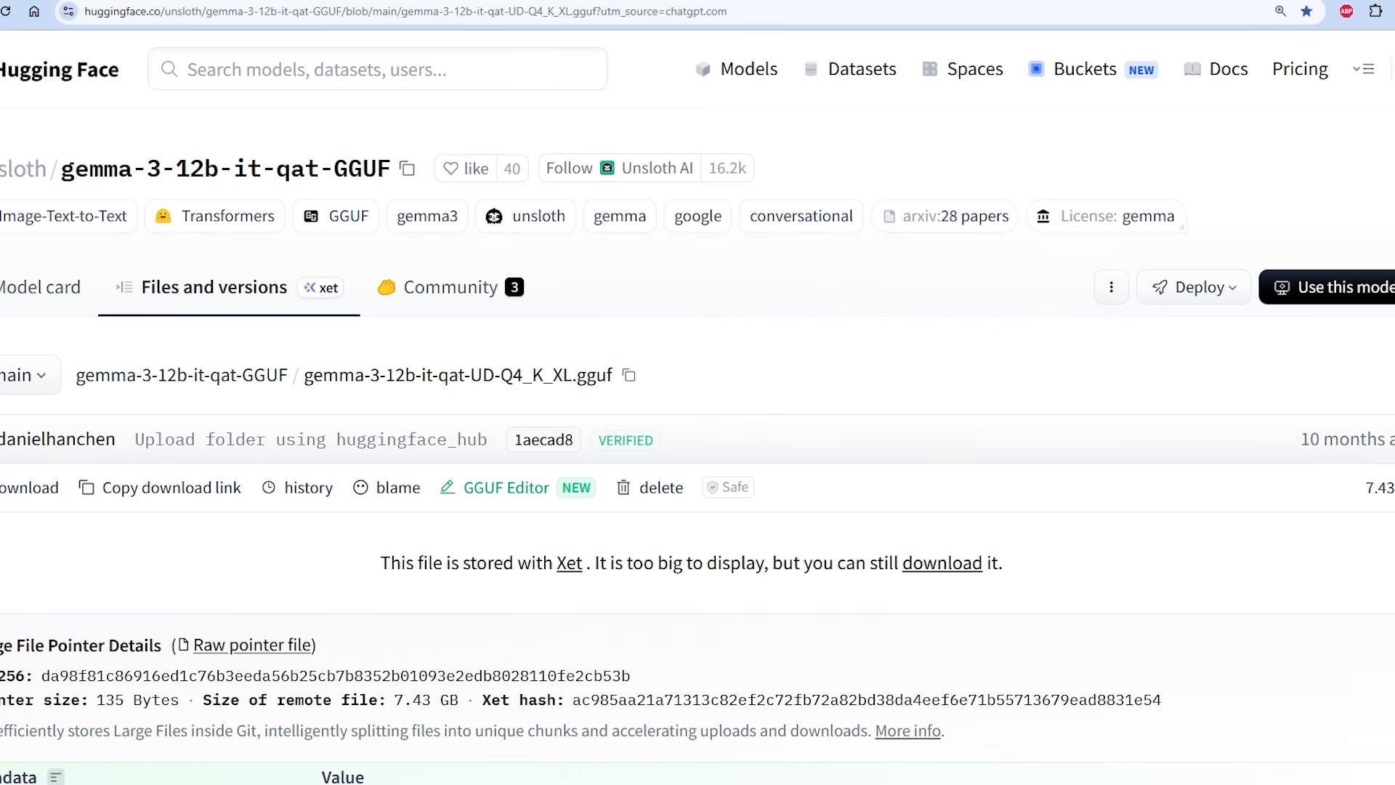
Return to the LTX-2.3-GGUF file list and download the unsloth_flowers.mp4 workflow sample
left_click(207, 2)
scroll(207, 421, "down", 5)
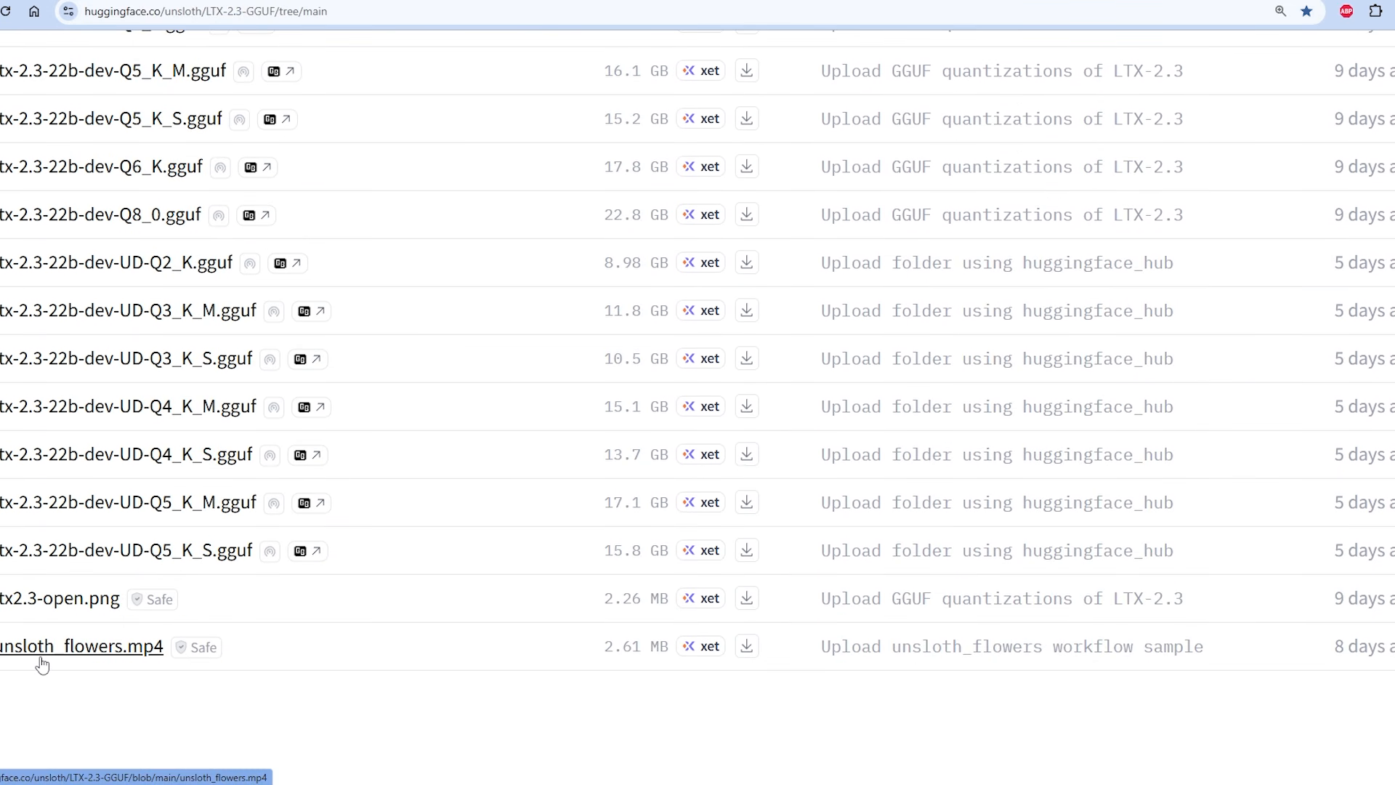
left_click(748, 654)
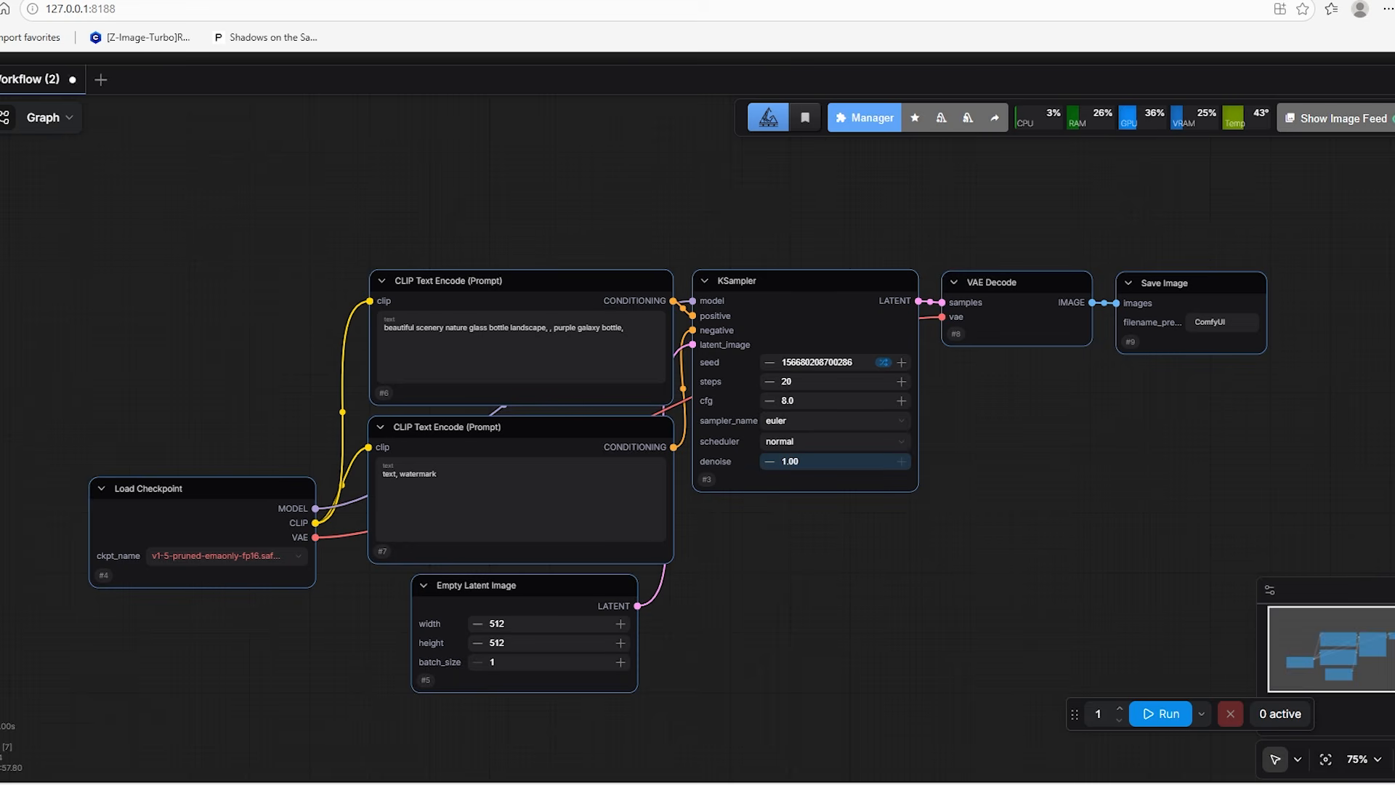
Switch to ComfyUI, load the unsloth_flowers workflow and bring its GGUF loader nodes into view
left_click_drag(1088, 316, 499, 221)
scroll(597, 333, "down", 5)
left_click_drag(490, 335, 1099, 277)
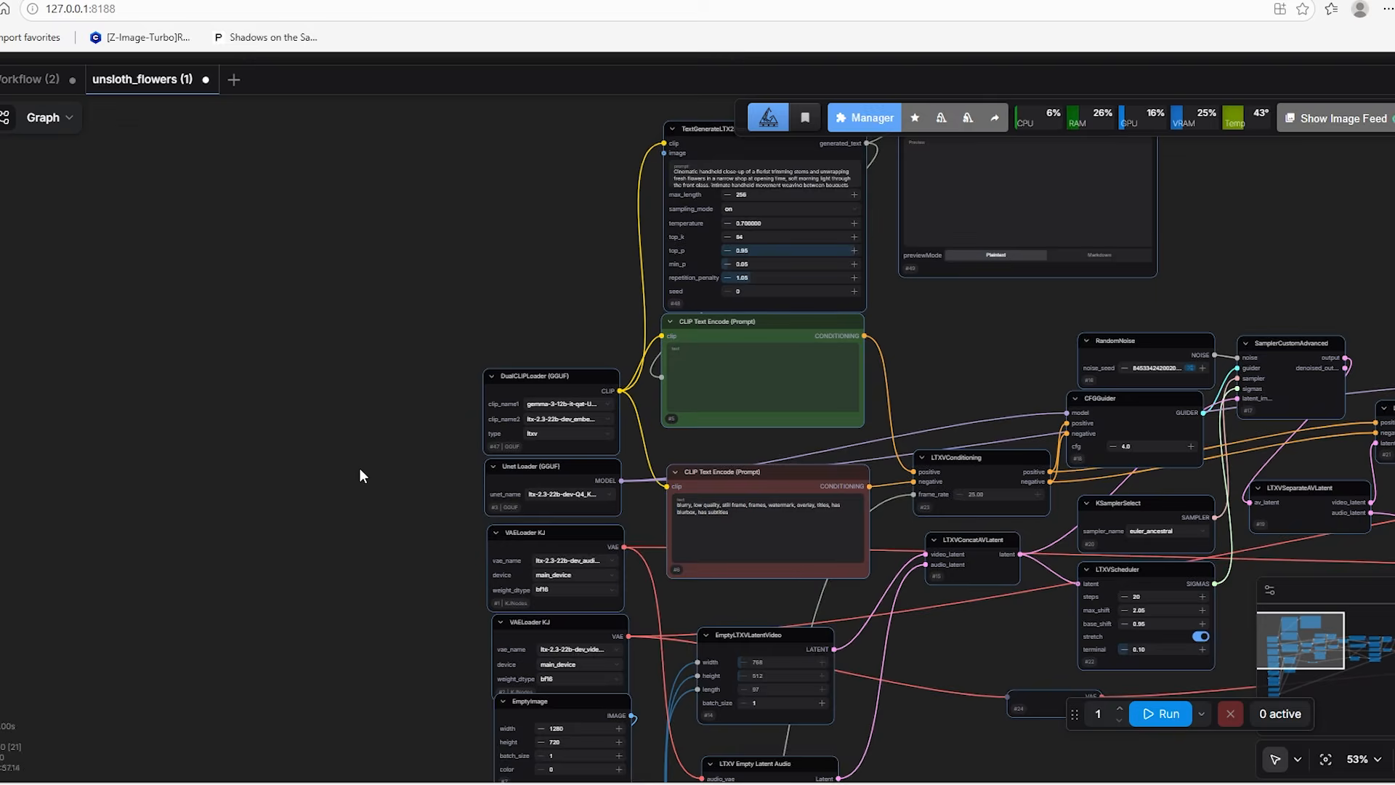
scroll(359, 468, "up", 6)
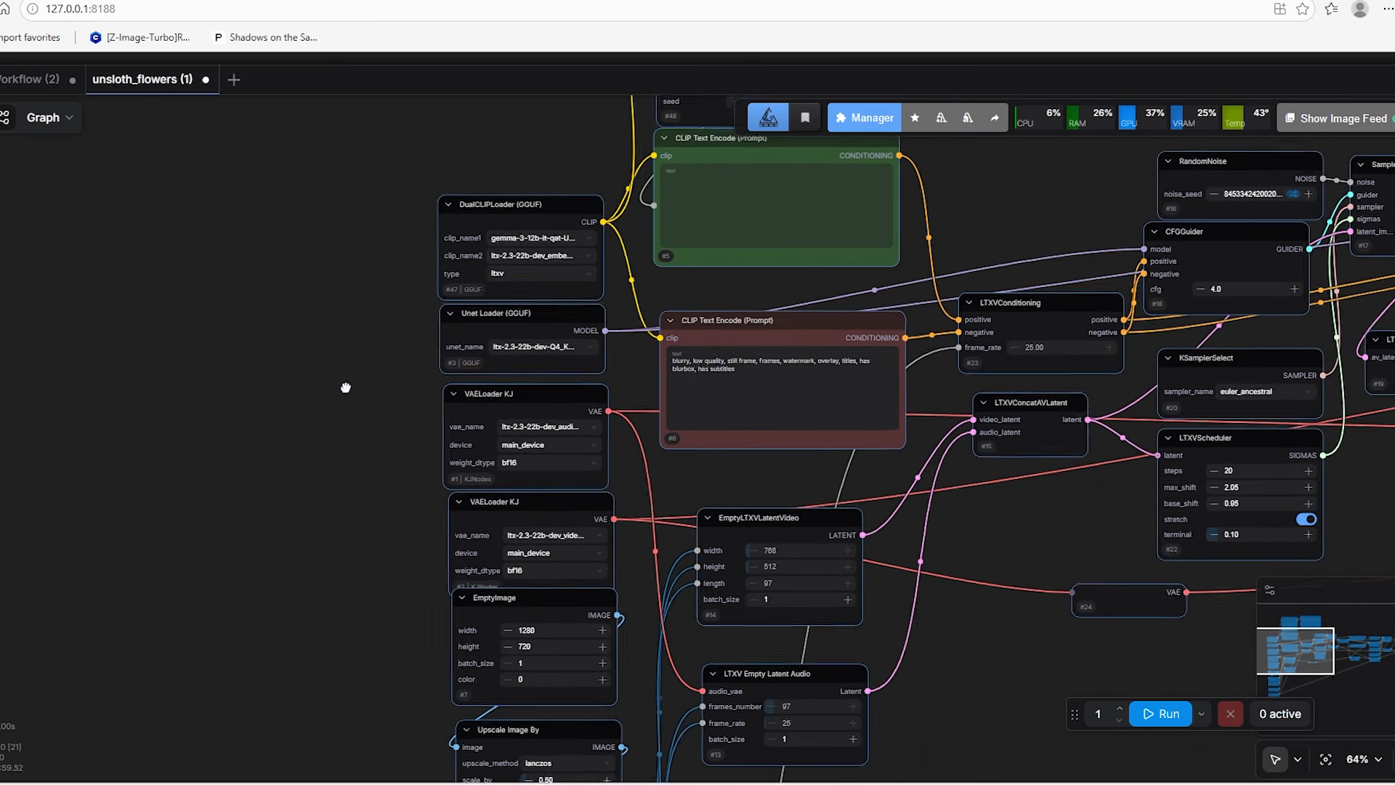
scroll(390, 312, "up", 2)
left_click_drag(390, 313, 238, 444)
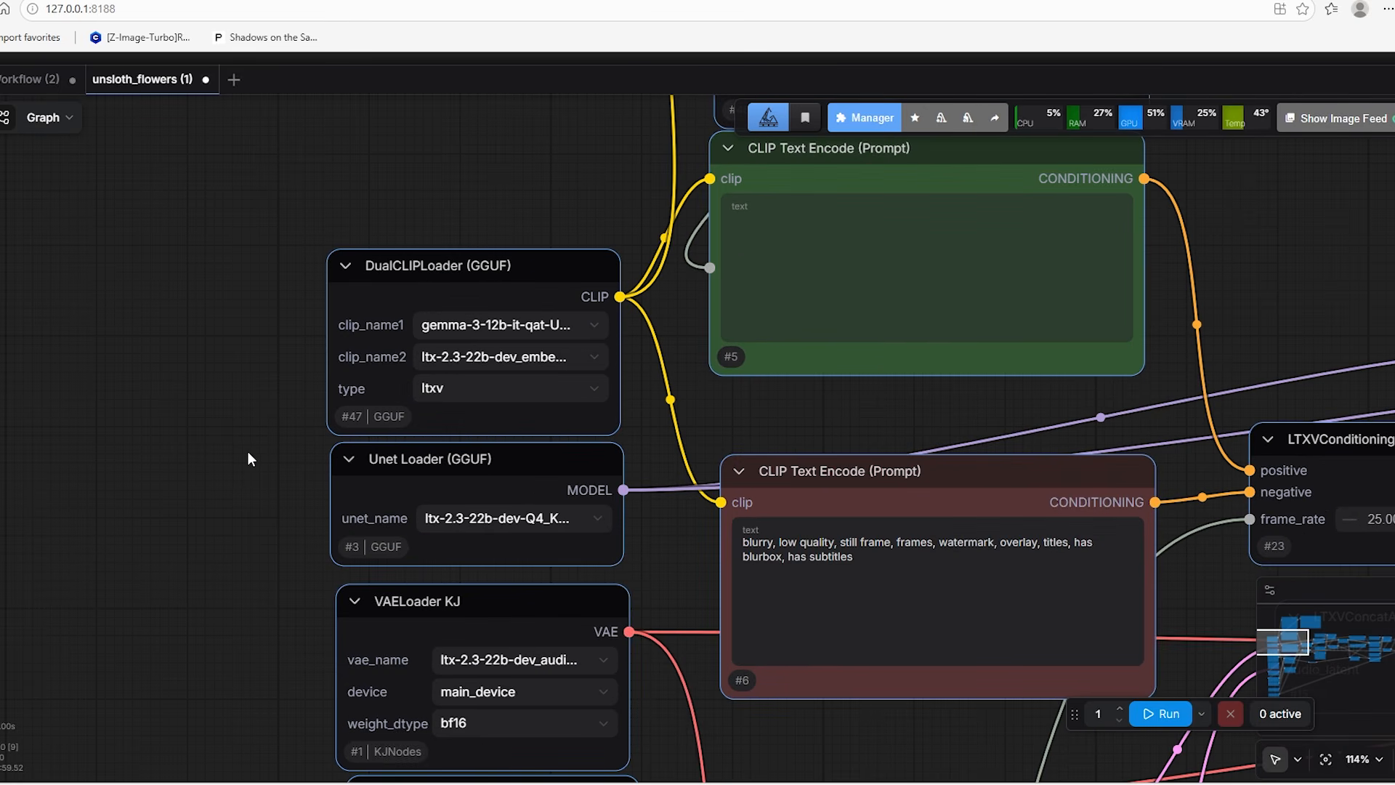
Widen the DualCLIPLoader (GGUF) node so its full model file names can be read
scroll(251, 449, "up", 2)
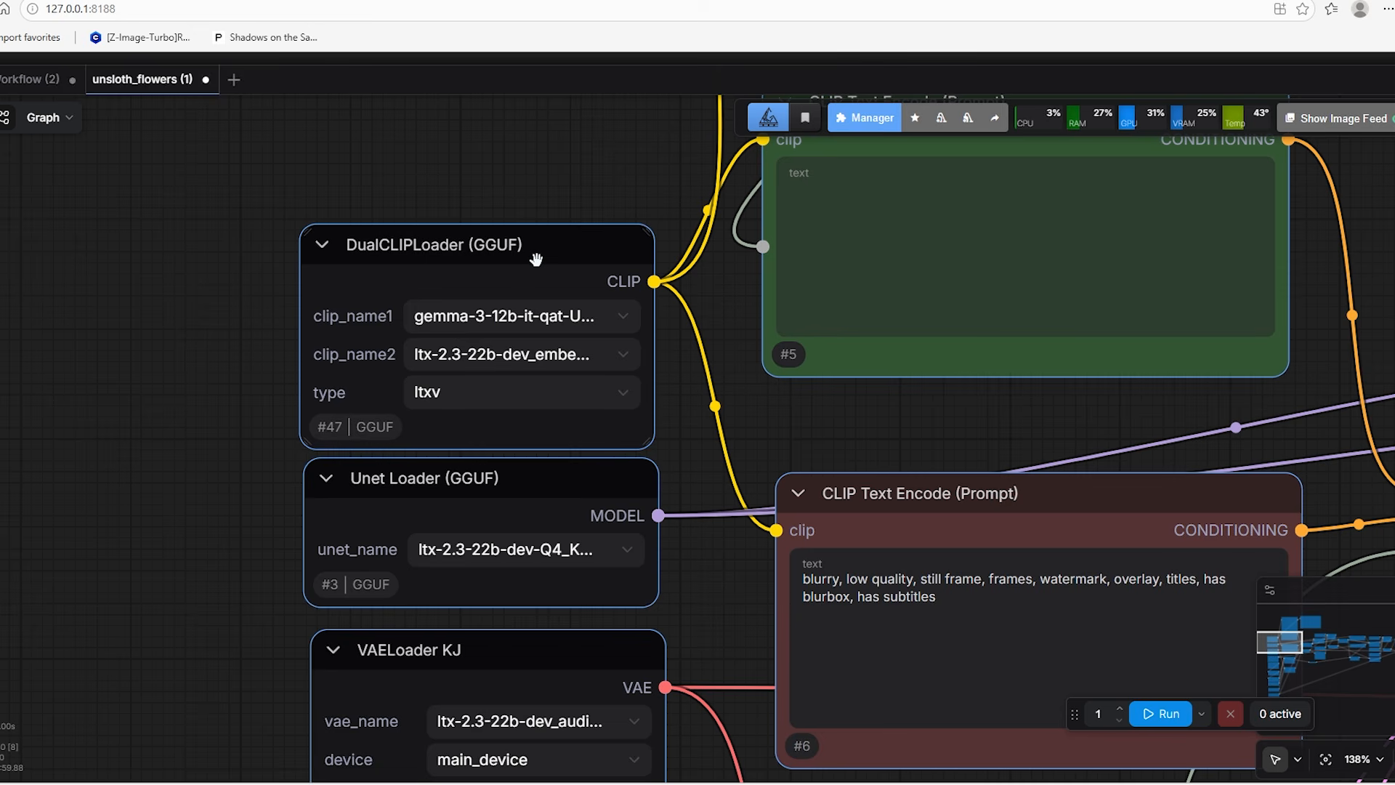
left_click(537, 260)
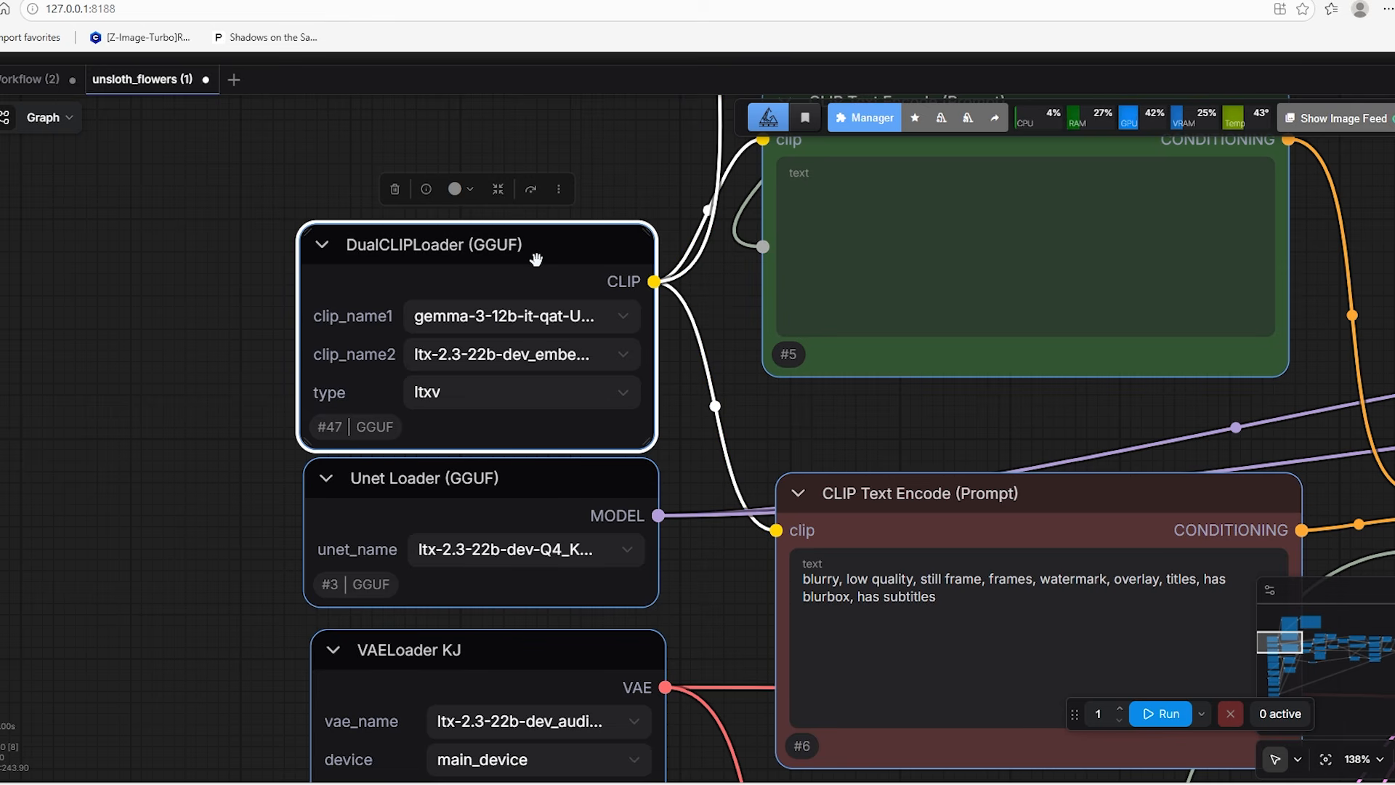
left_click_drag(649, 441, 797, 458)
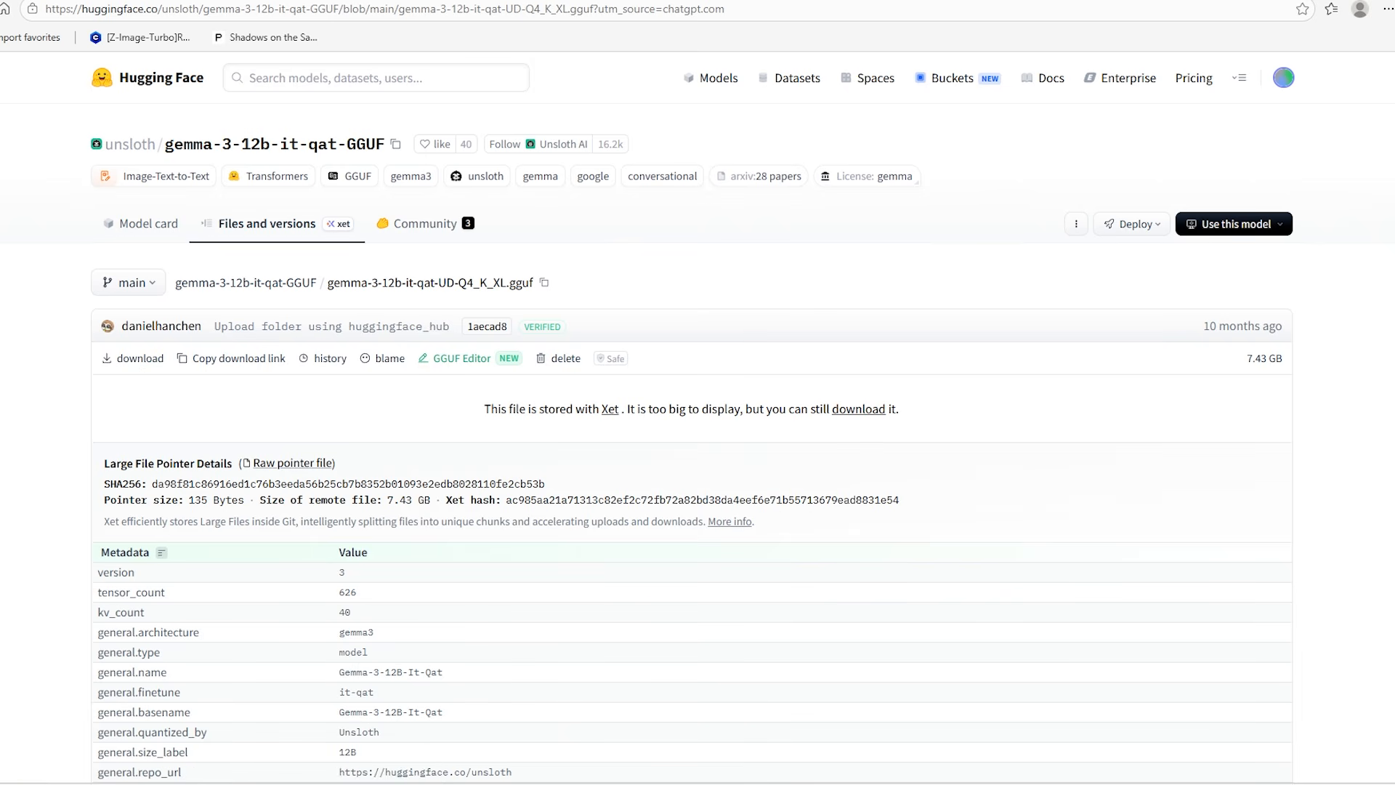
Locate gemma-3-12b-it-qat-UD-Q4_K_XL.gguf in the ComfyUI models\clip folder, and minimize the folder window
key("alt+Tab")
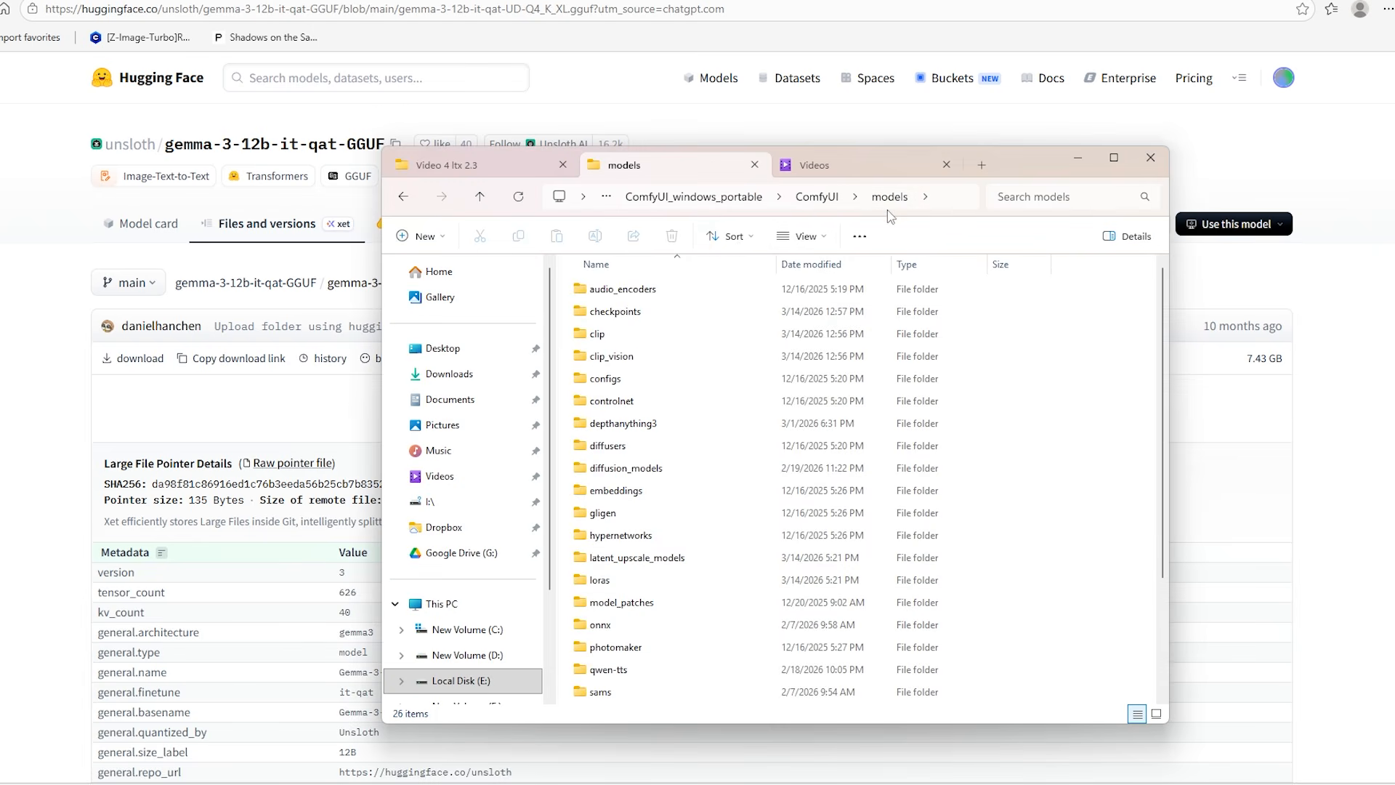
double_click(636, 341)
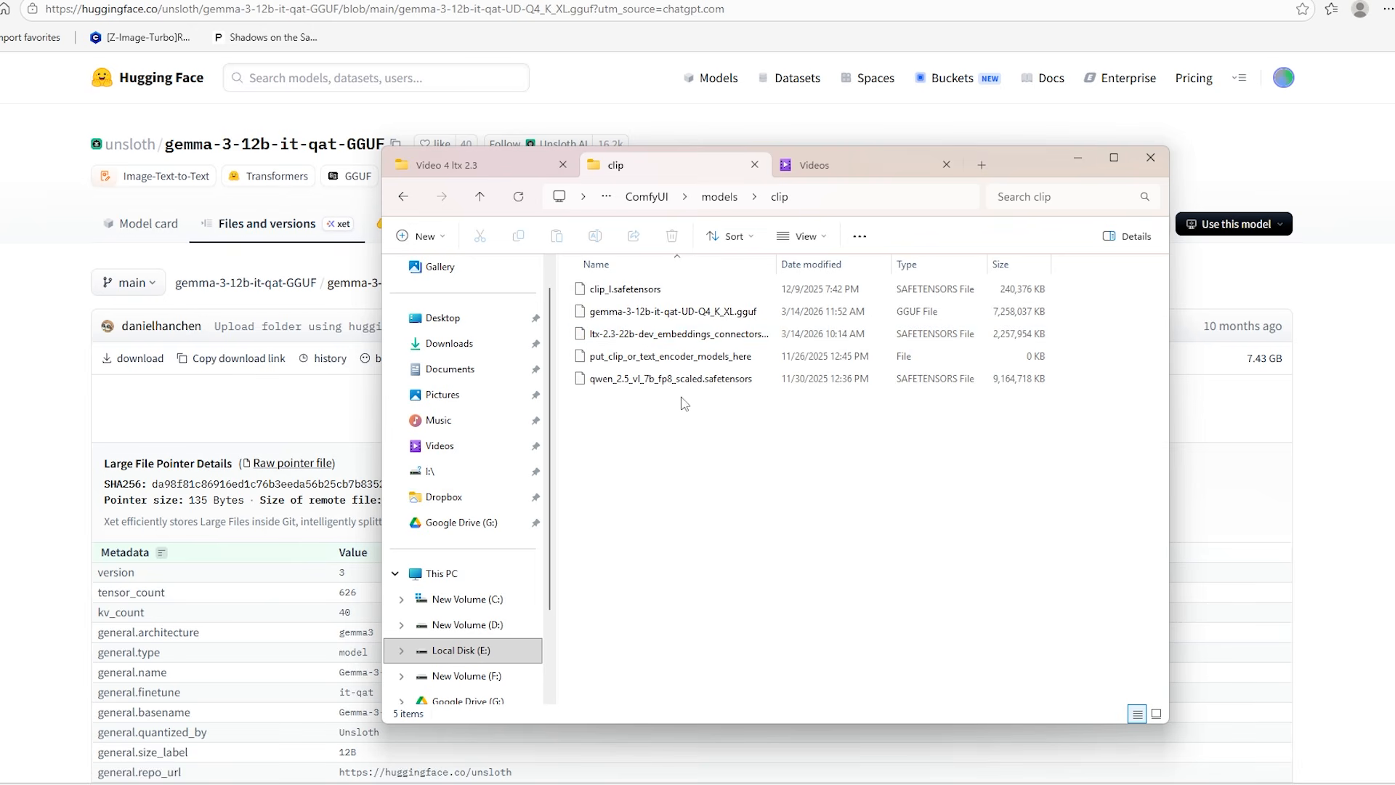
left_click(746, 323)
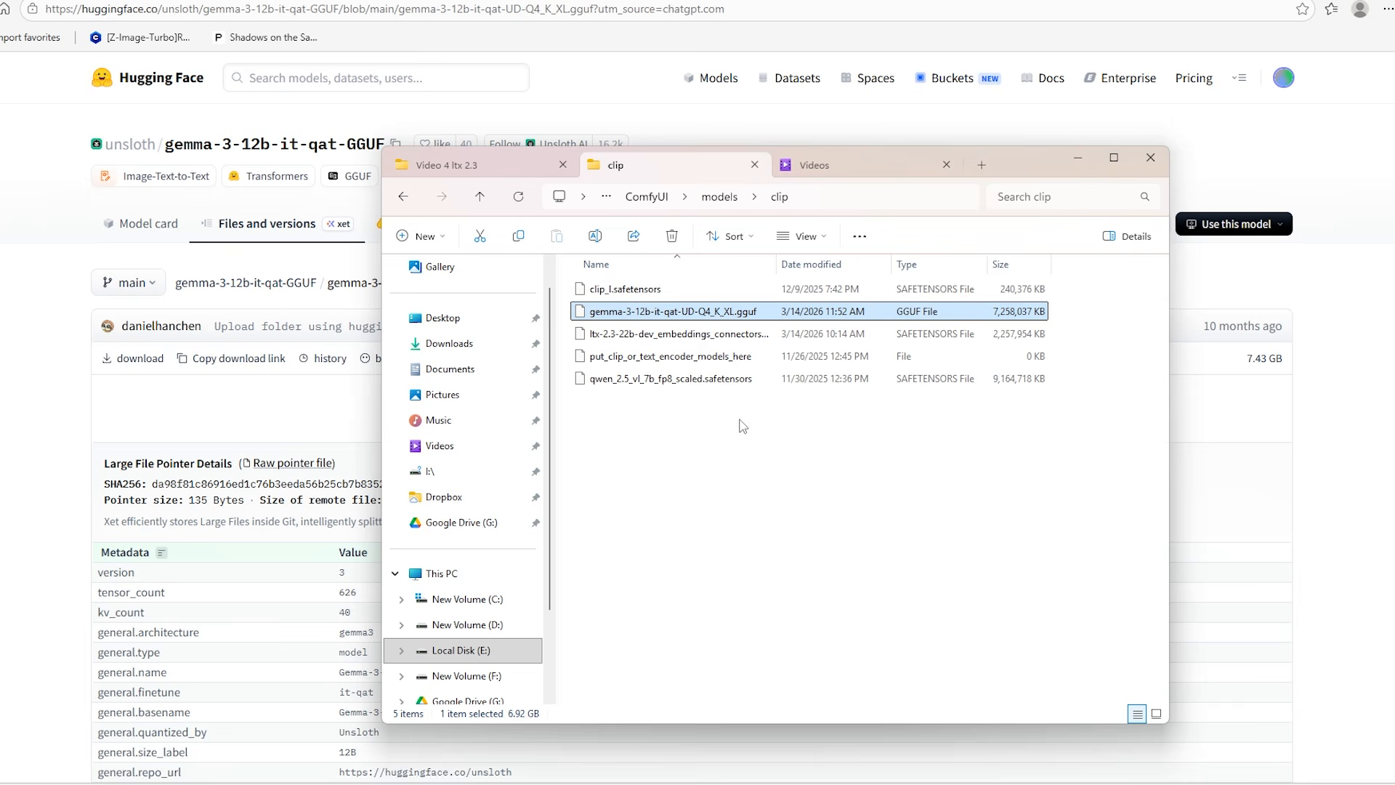
left_click(1077, 158)
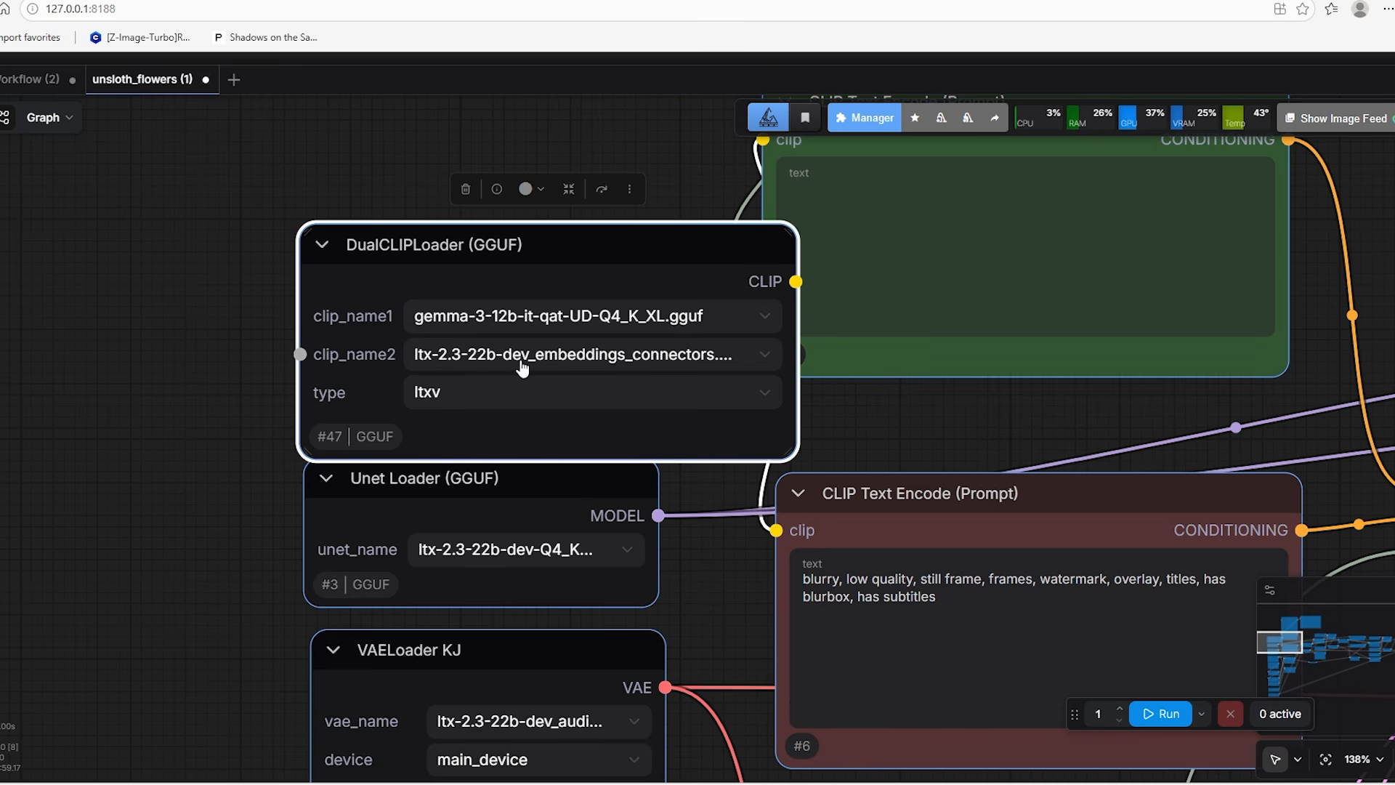
Check the clip_name2 file in the DualCLIPLoader node and open the text_encoders folder of the LTX-2.3-GGUF repository on Hugging Face
scroll(167, 413, "down", 2)
left_click_drag(194, 494, 183, 345)
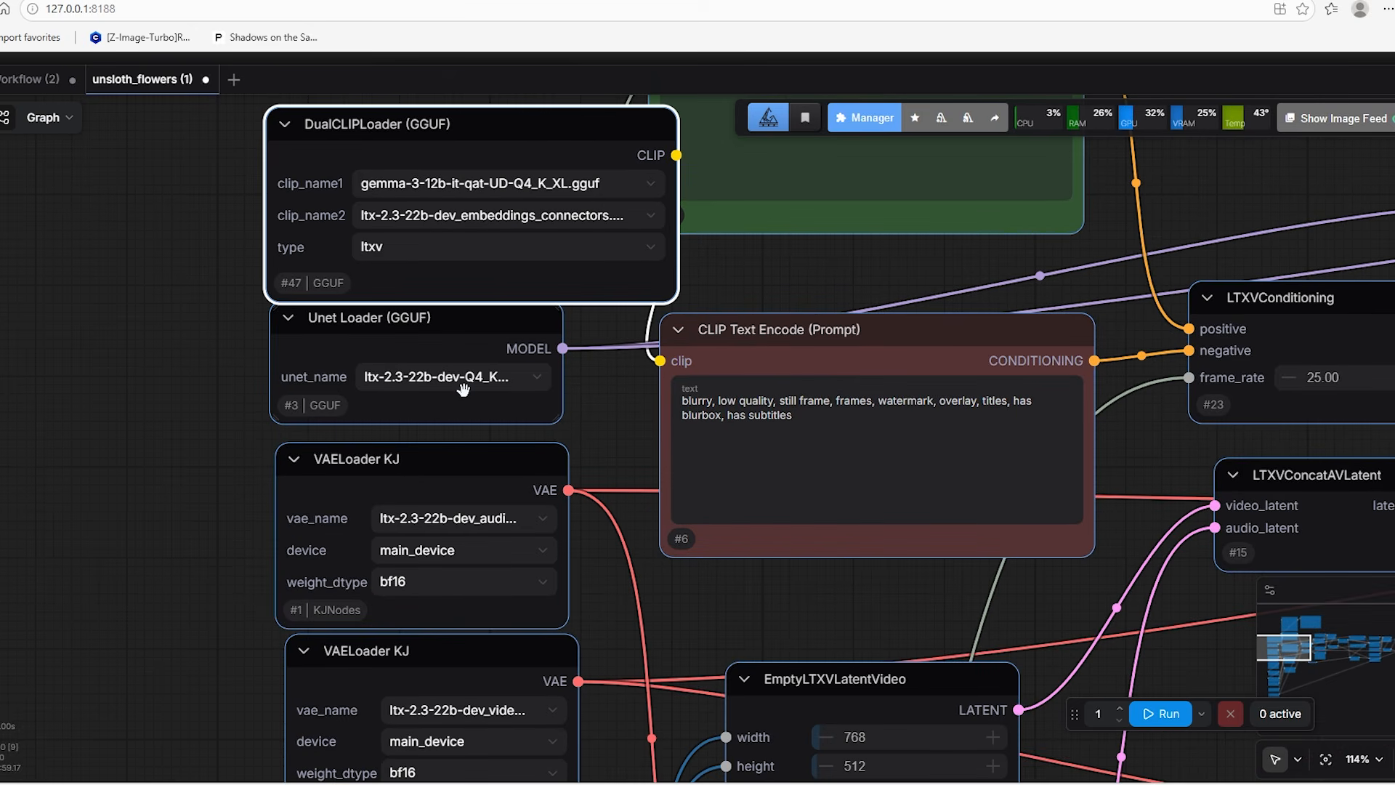
left_click_drag(218, 385, 155, 469)
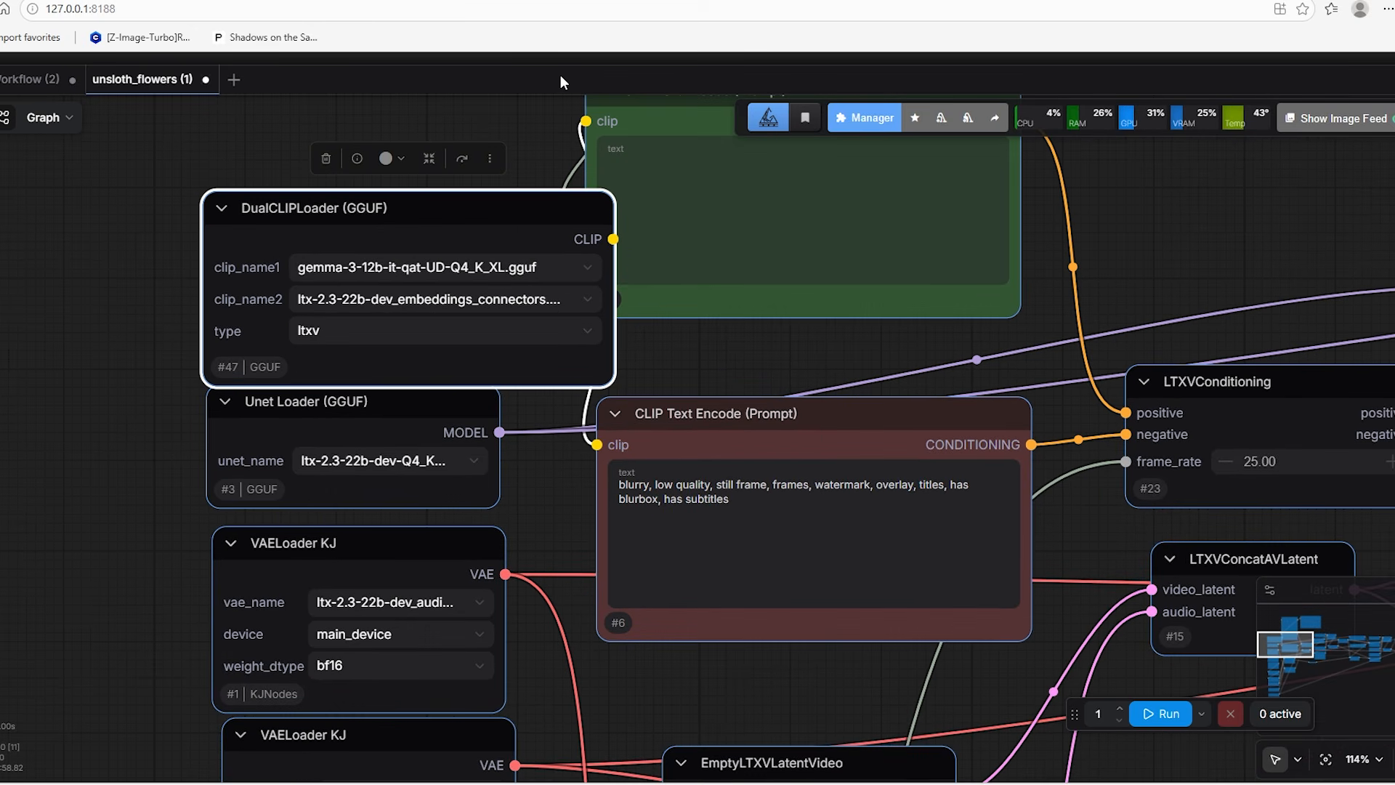
left_click(603, 1)
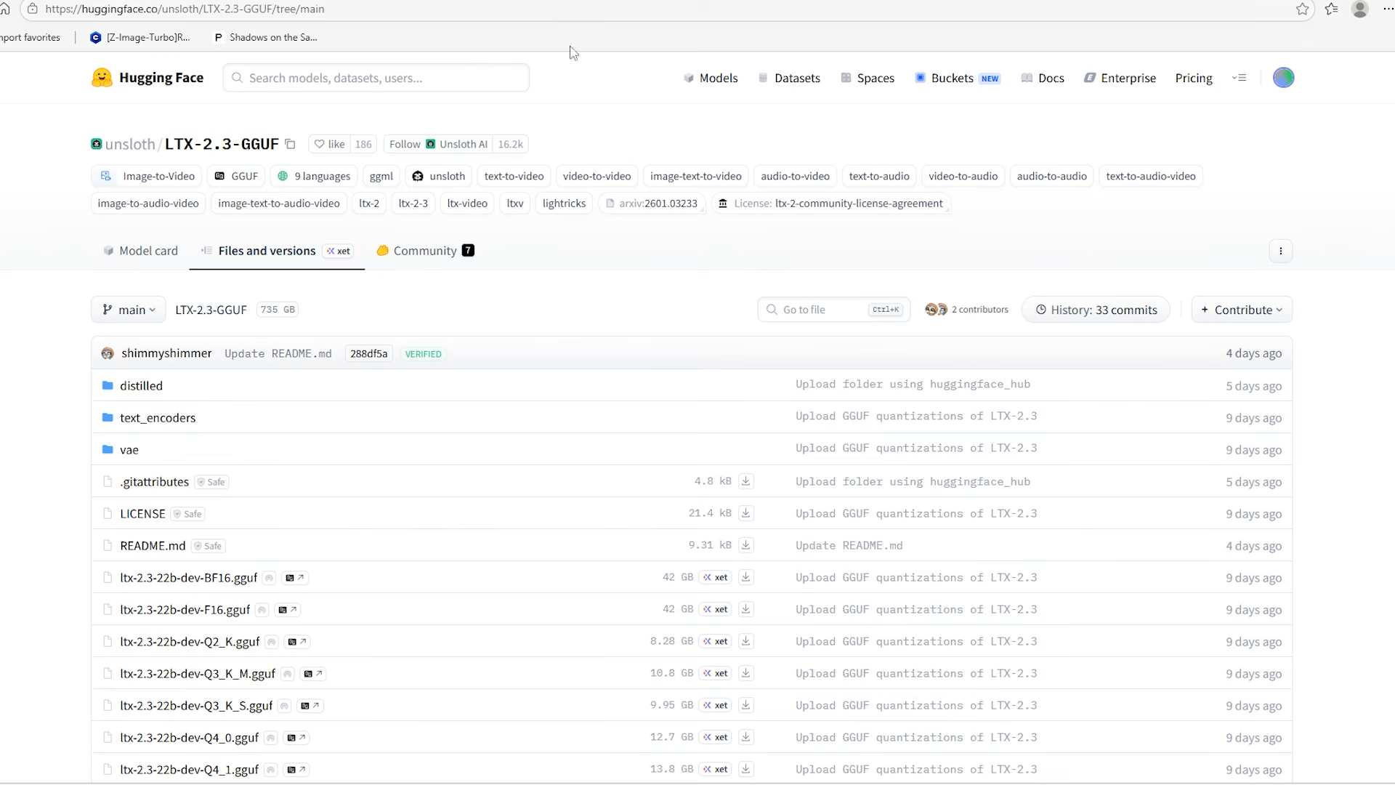
scroll(15, 552, "down", 2)
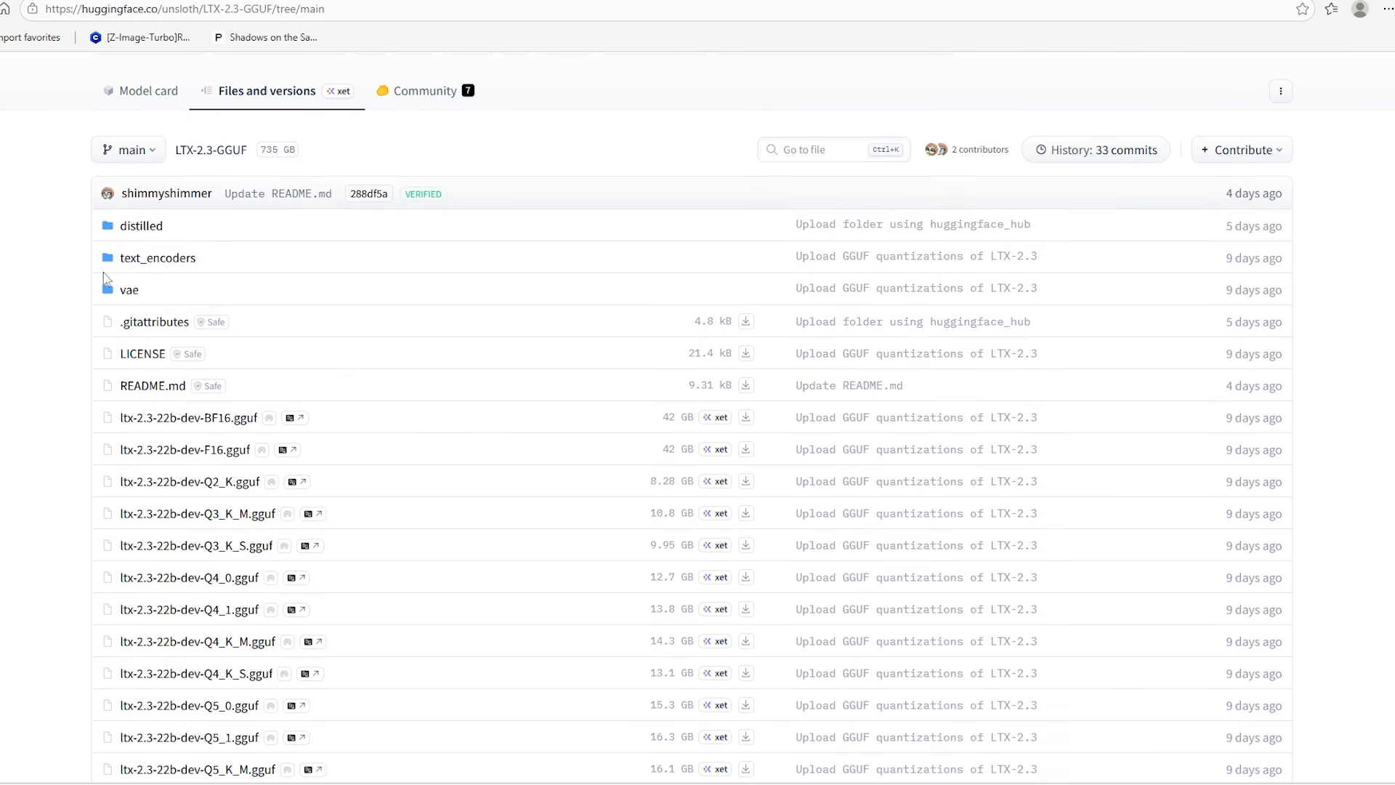
left_click(107, 262)
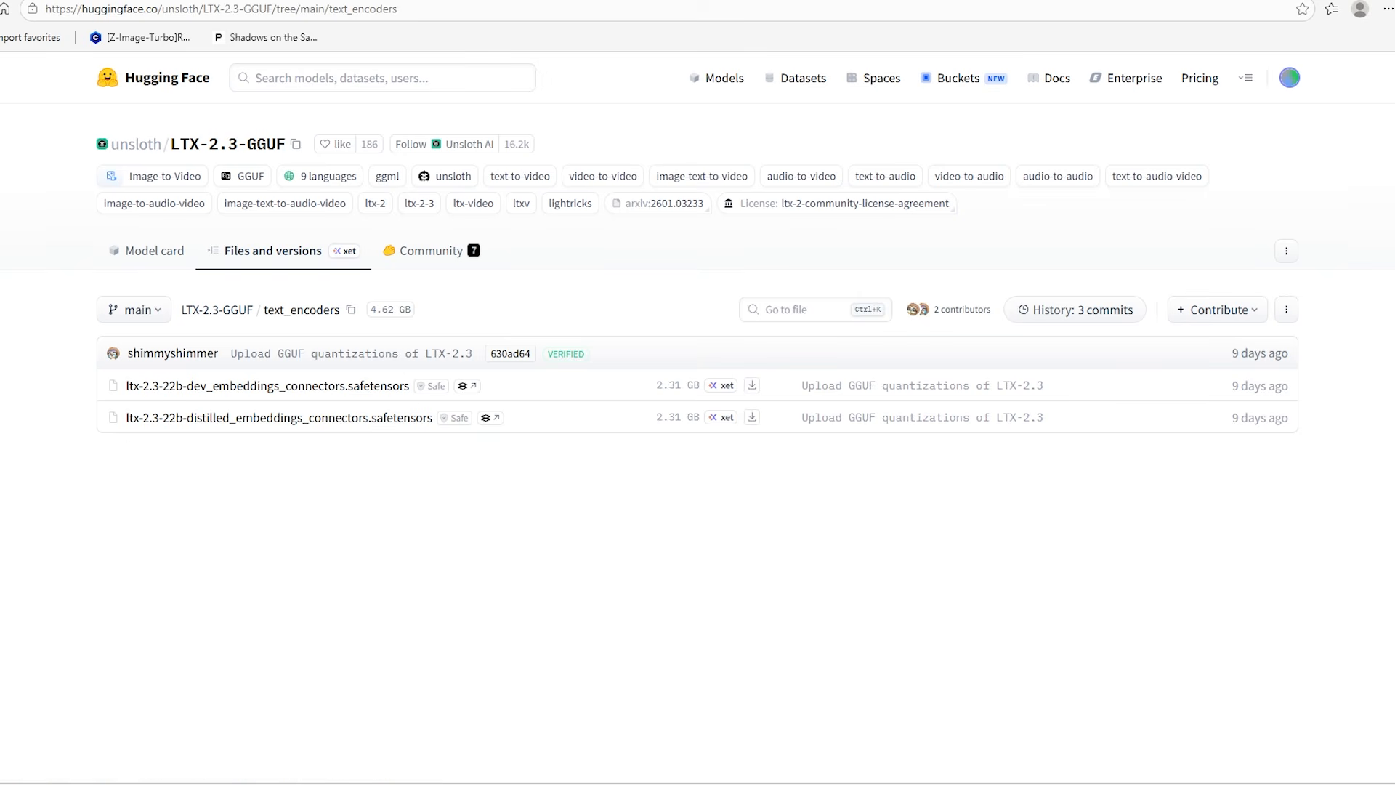
Locate ltx-2.3-22b-dev_embeddings_connectors.safetensors in the ComfyUI models\clip folder
left_click_drag(1394, 179, 1034, 170)
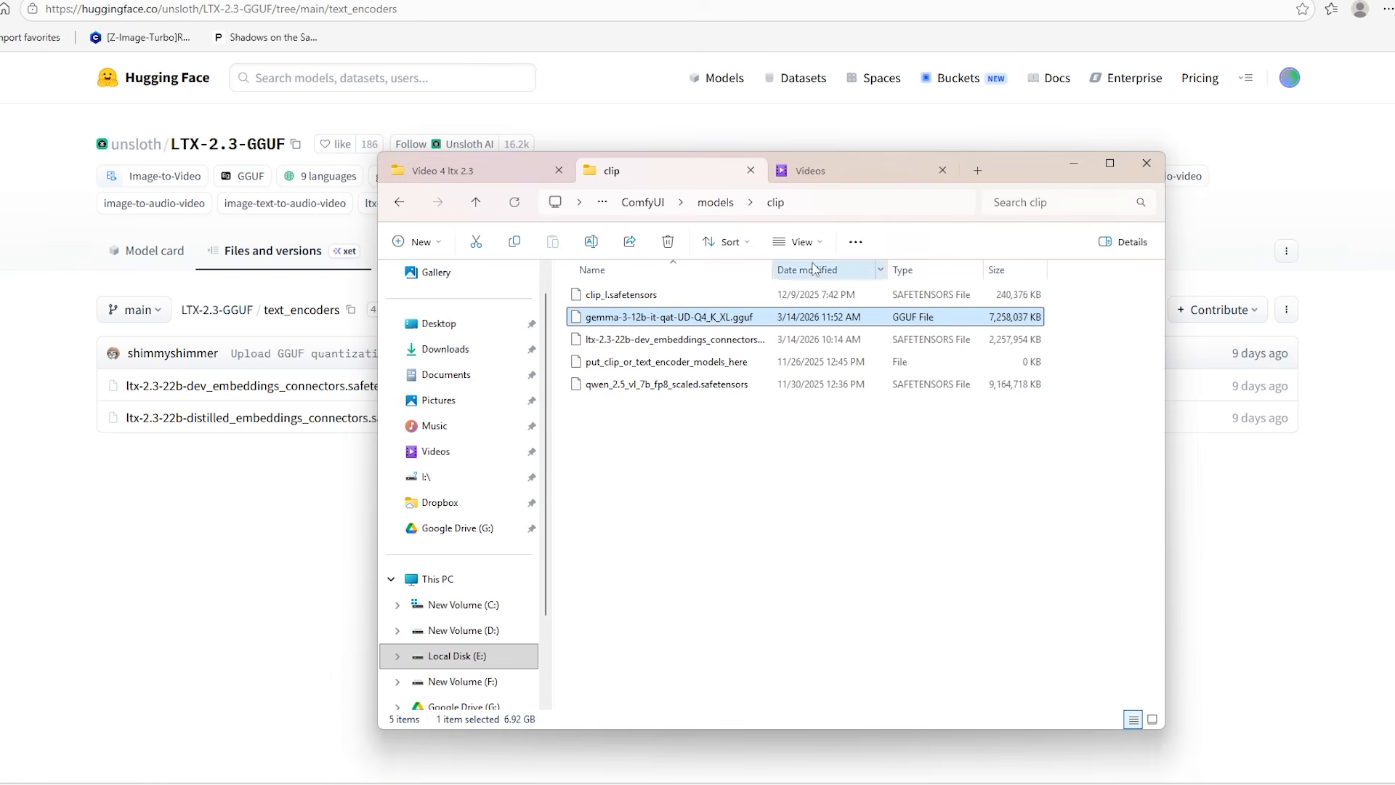
left_click(716, 202)
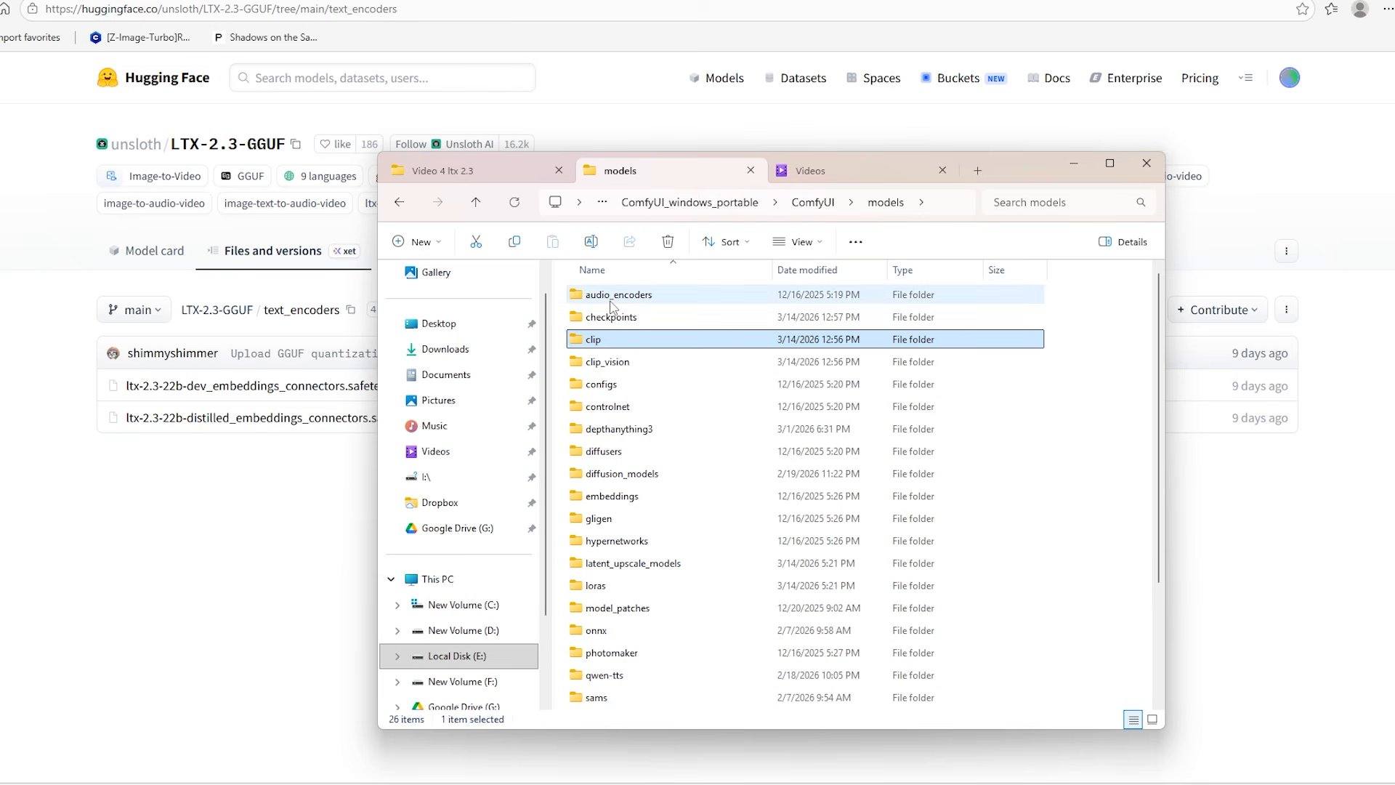
double_click(621, 341)
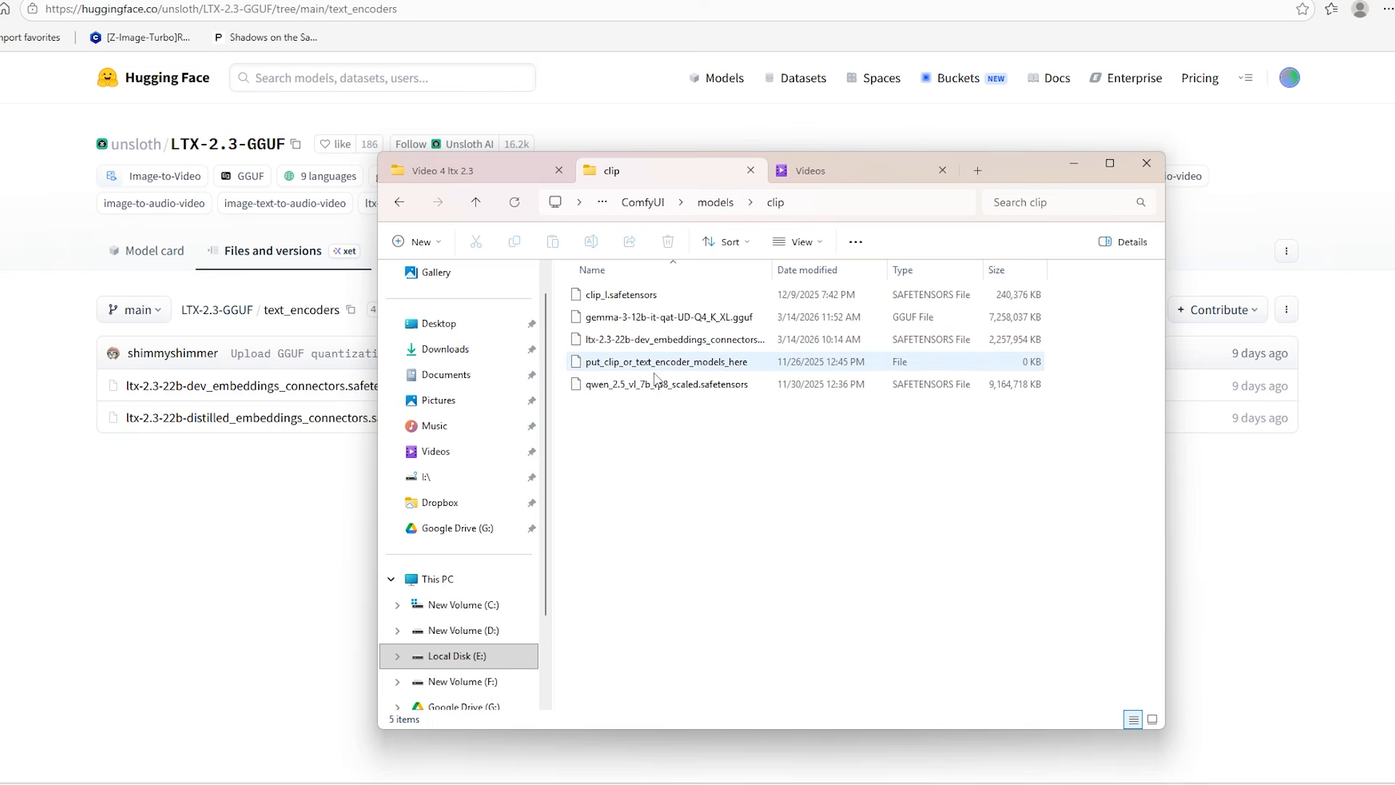
left_click(765, 347)
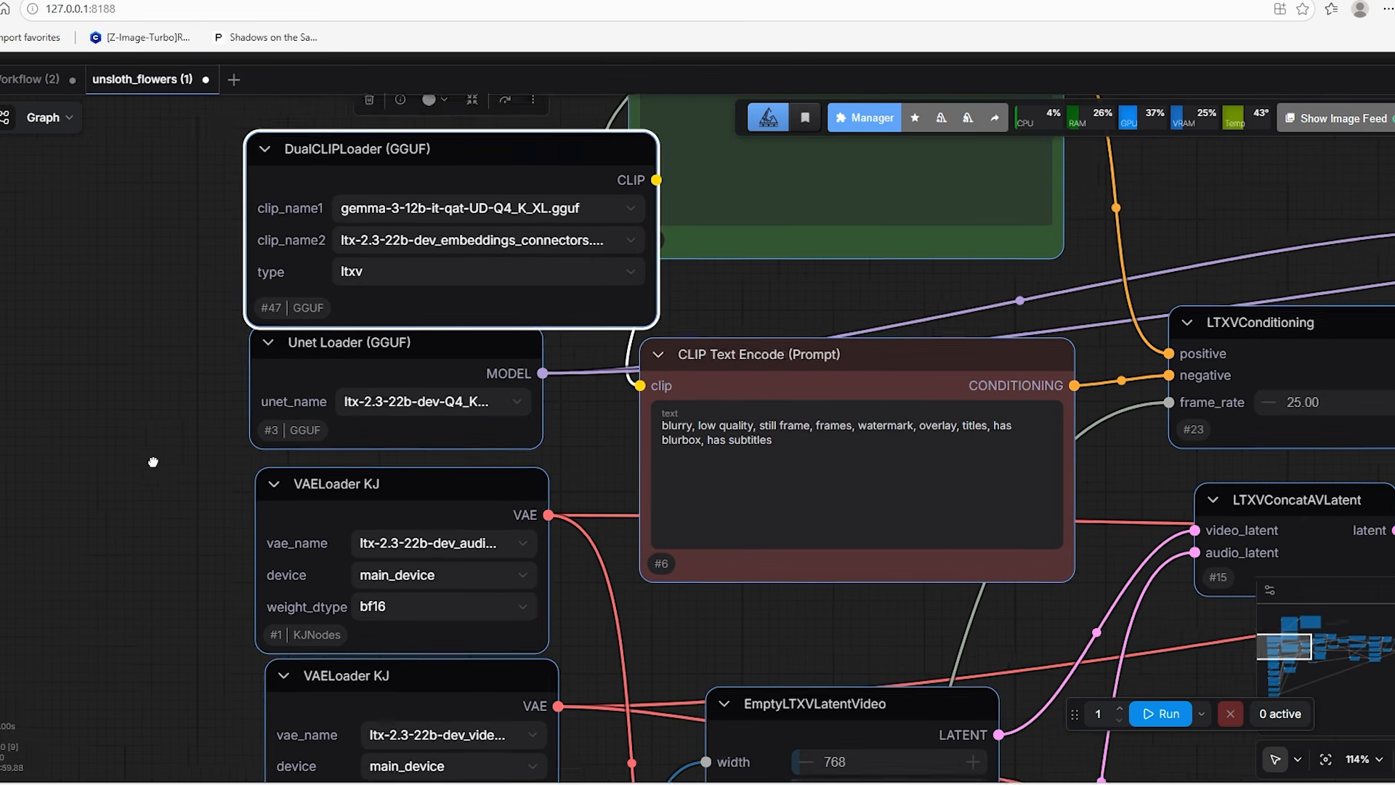
Switch to ComfyUI, widen the Unet Loader (GGUF) node to show its full model file name, and reposition the node
left_click_drag(153, 462, 174, 407)
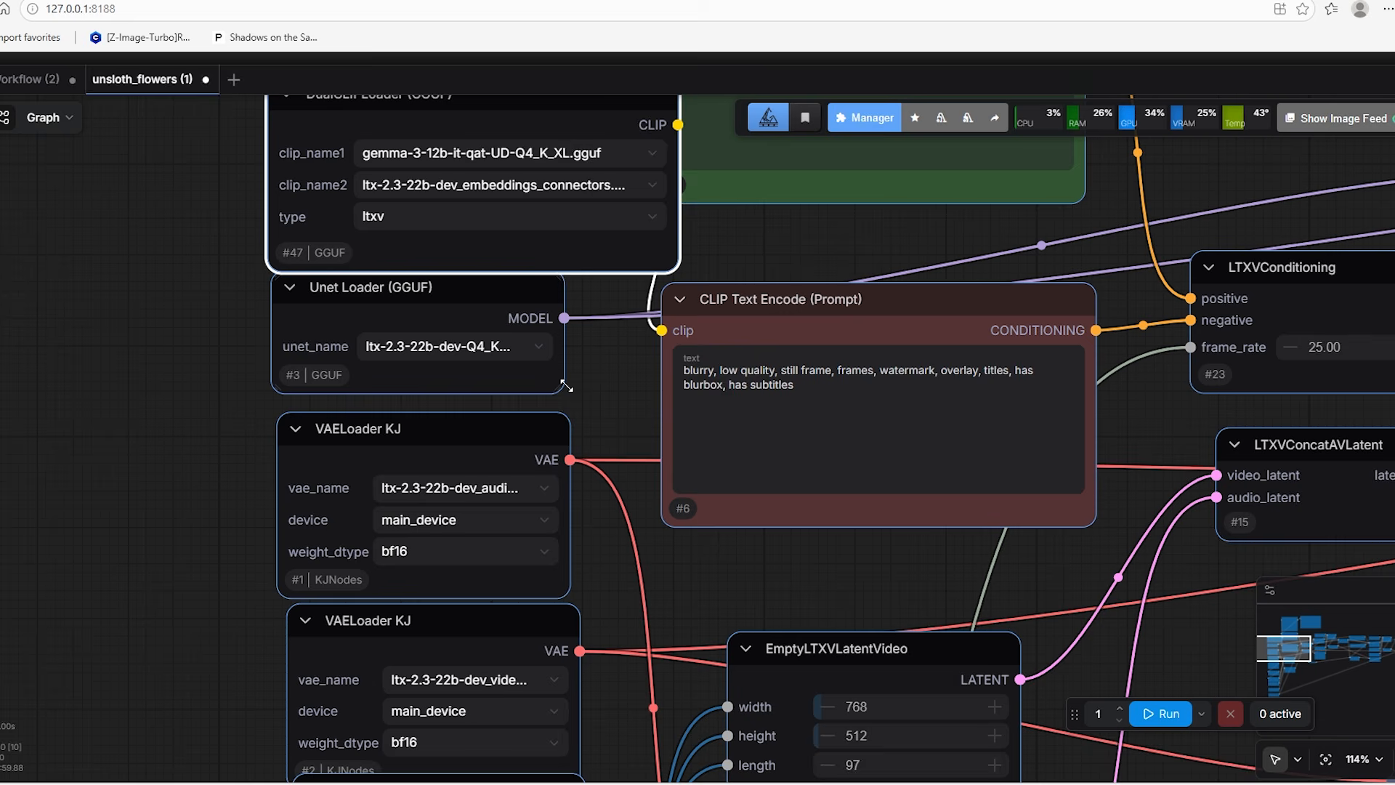
left_click_drag(559, 391, 641, 393)
left_click_drag(488, 304, 470, 316)
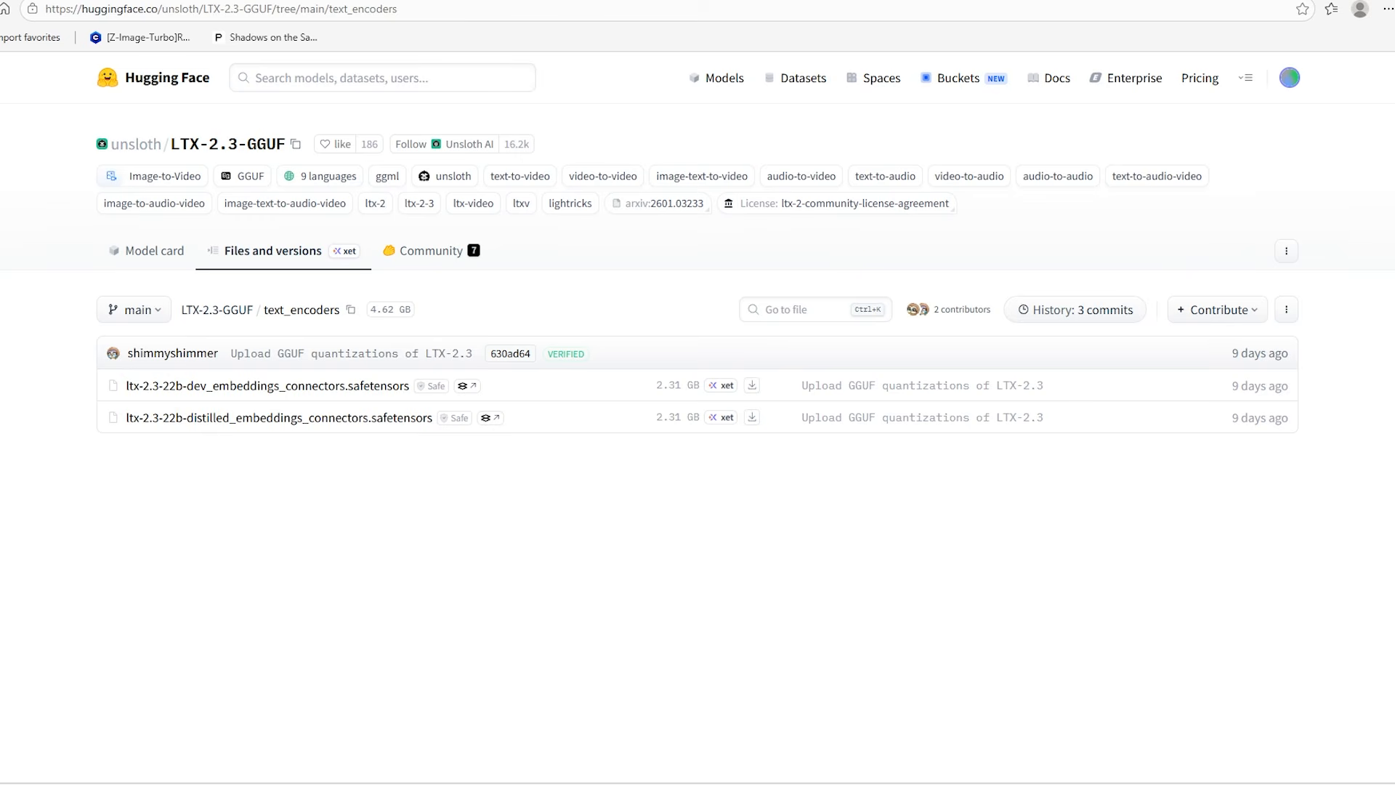
Return to the root file list of the LTX-2.3-GGUF repository on Hugging Face and find the download for ltx-2.3-22b-dev-Q4_K_M.gguf
left_click(218, 311)
scroll(240, 359, "down", 5)
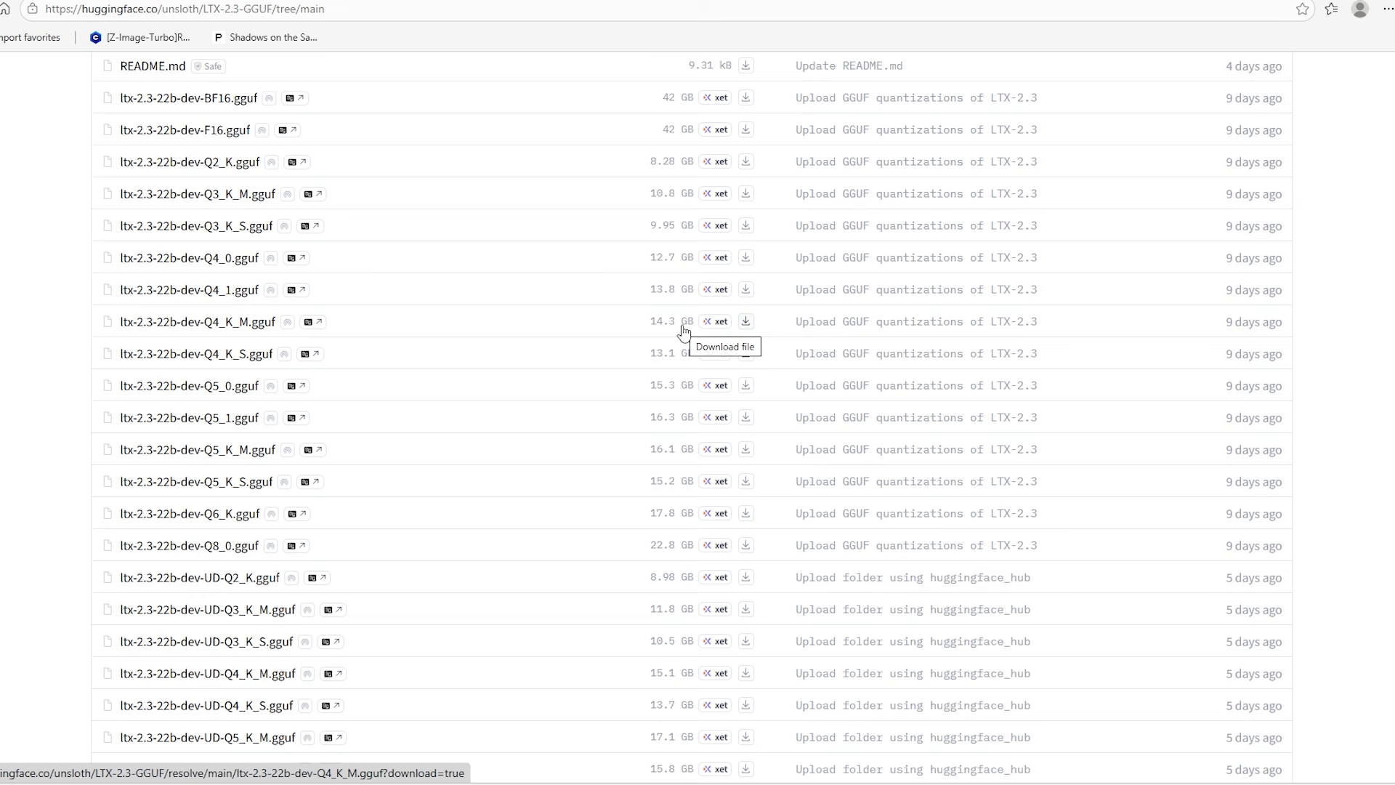
left_click(745, 320)
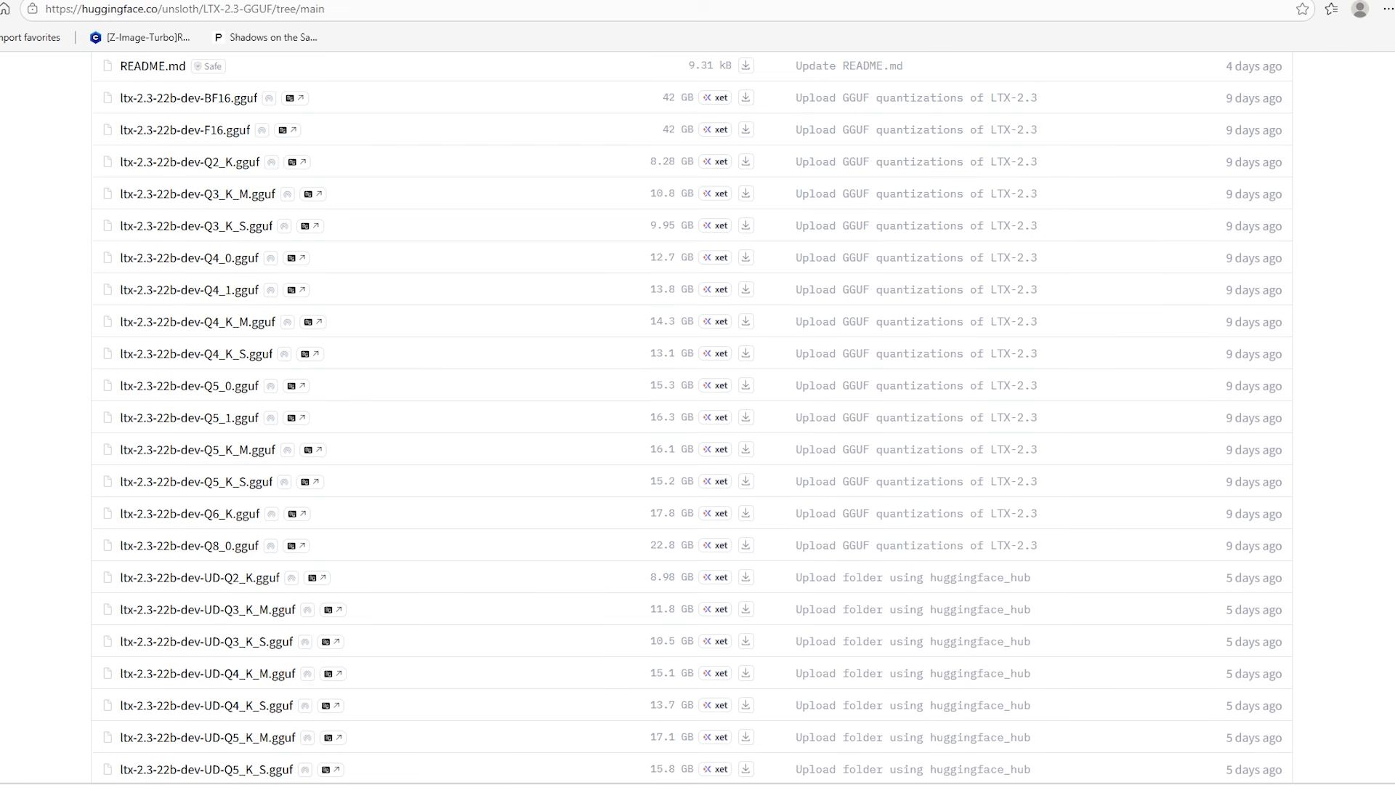
Locate ltx-2.3-22b-dev-Q4_K_M.gguf in the ComfyUI models\unet folder
left_click_drag(1394, 203, 1017, 134)
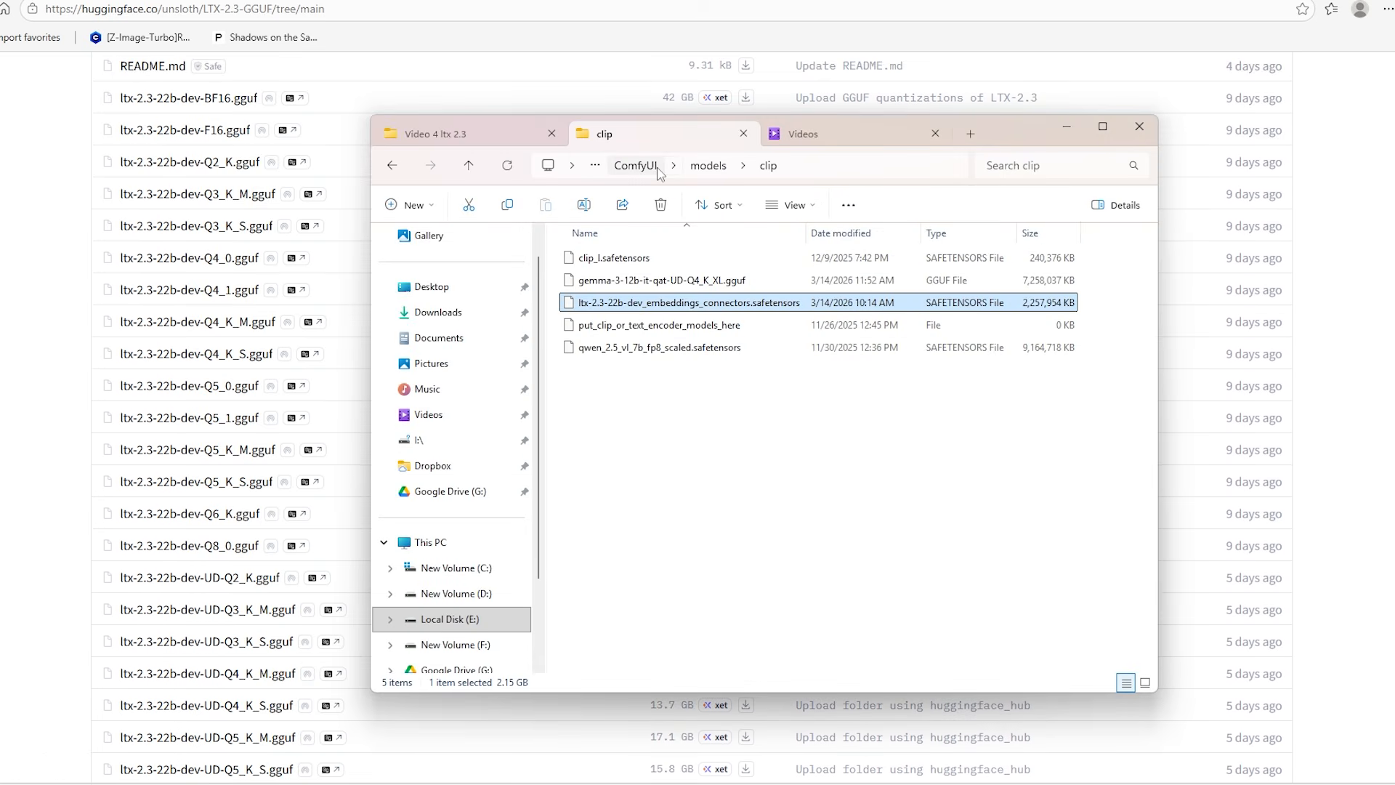
left_click(708, 166)
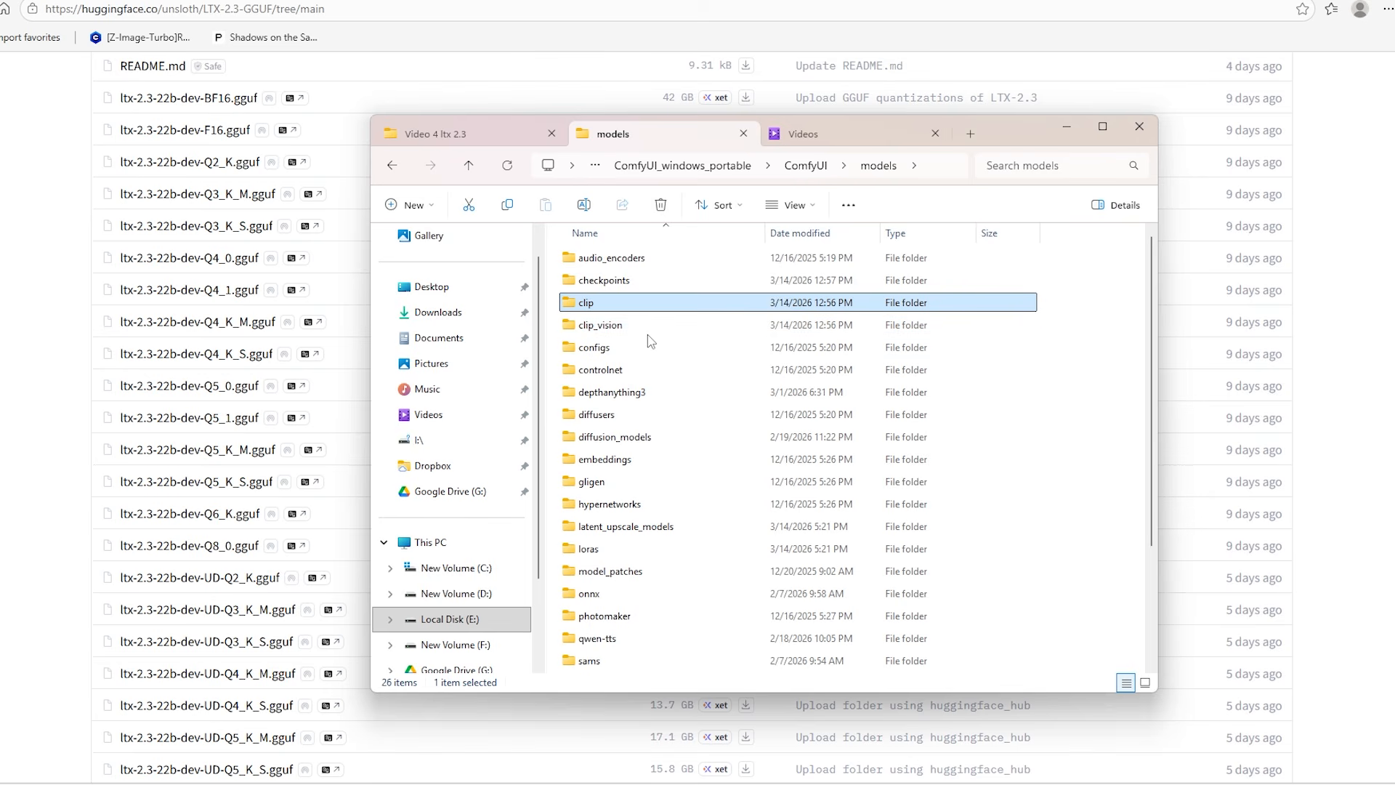
left_click(644, 437)
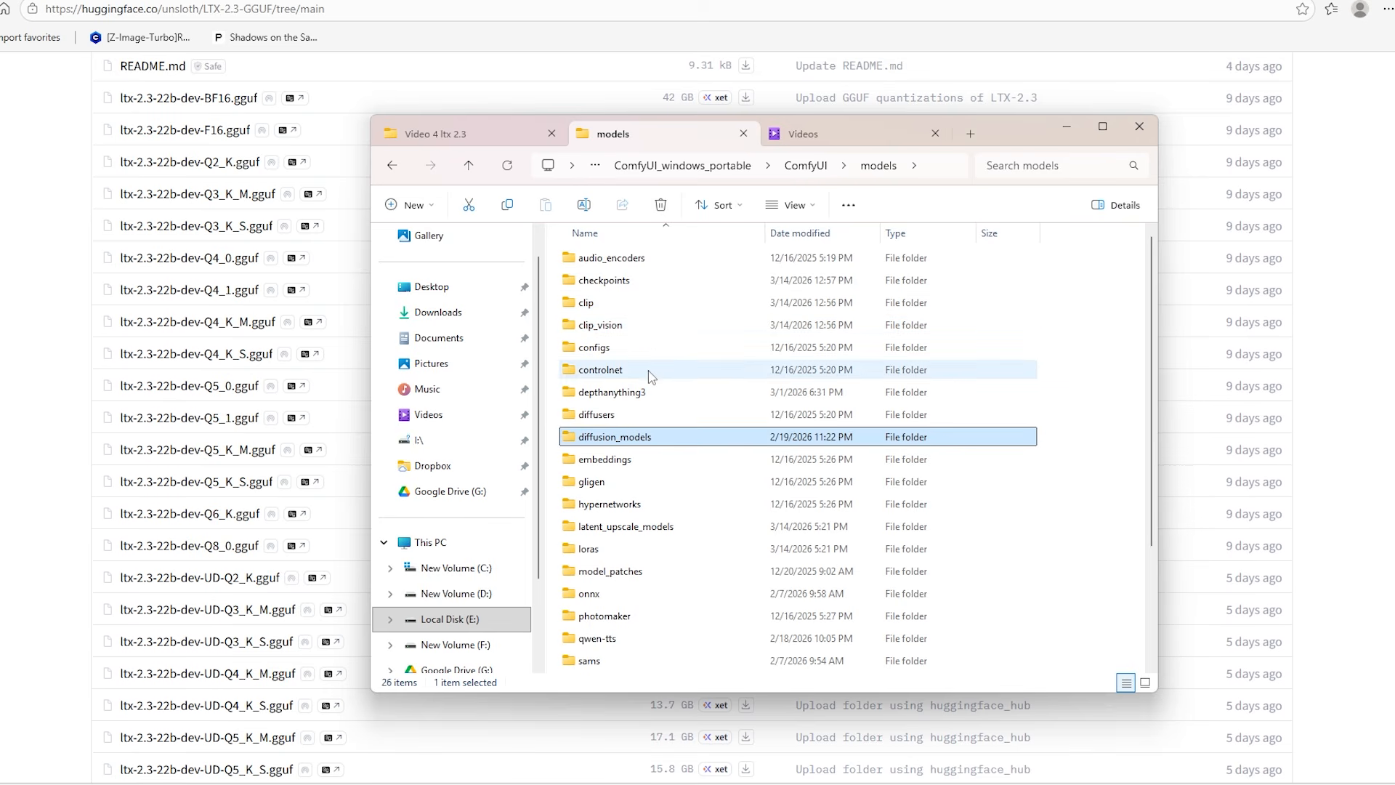
scroll(631, 574, "down", 3)
double_click(626, 574)
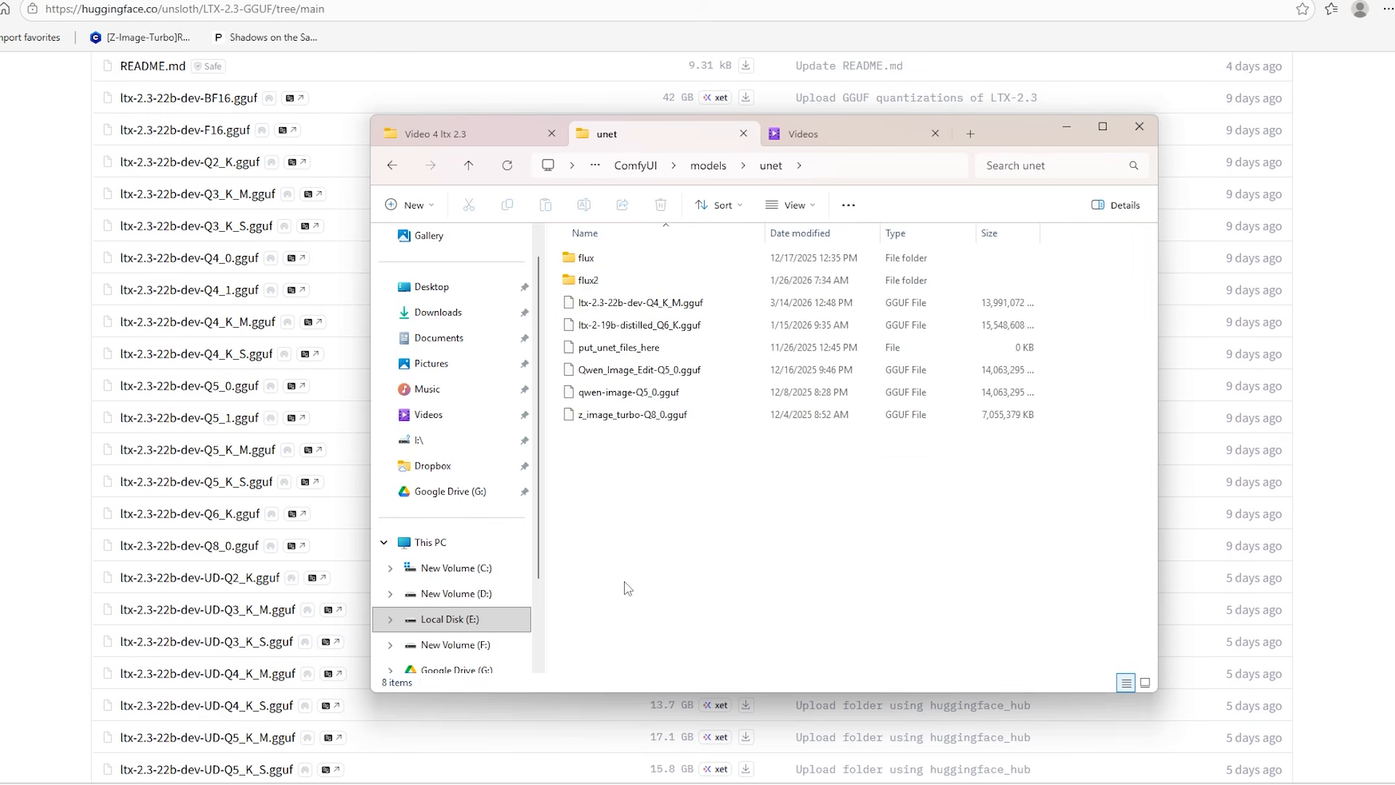
left_click(715, 303)
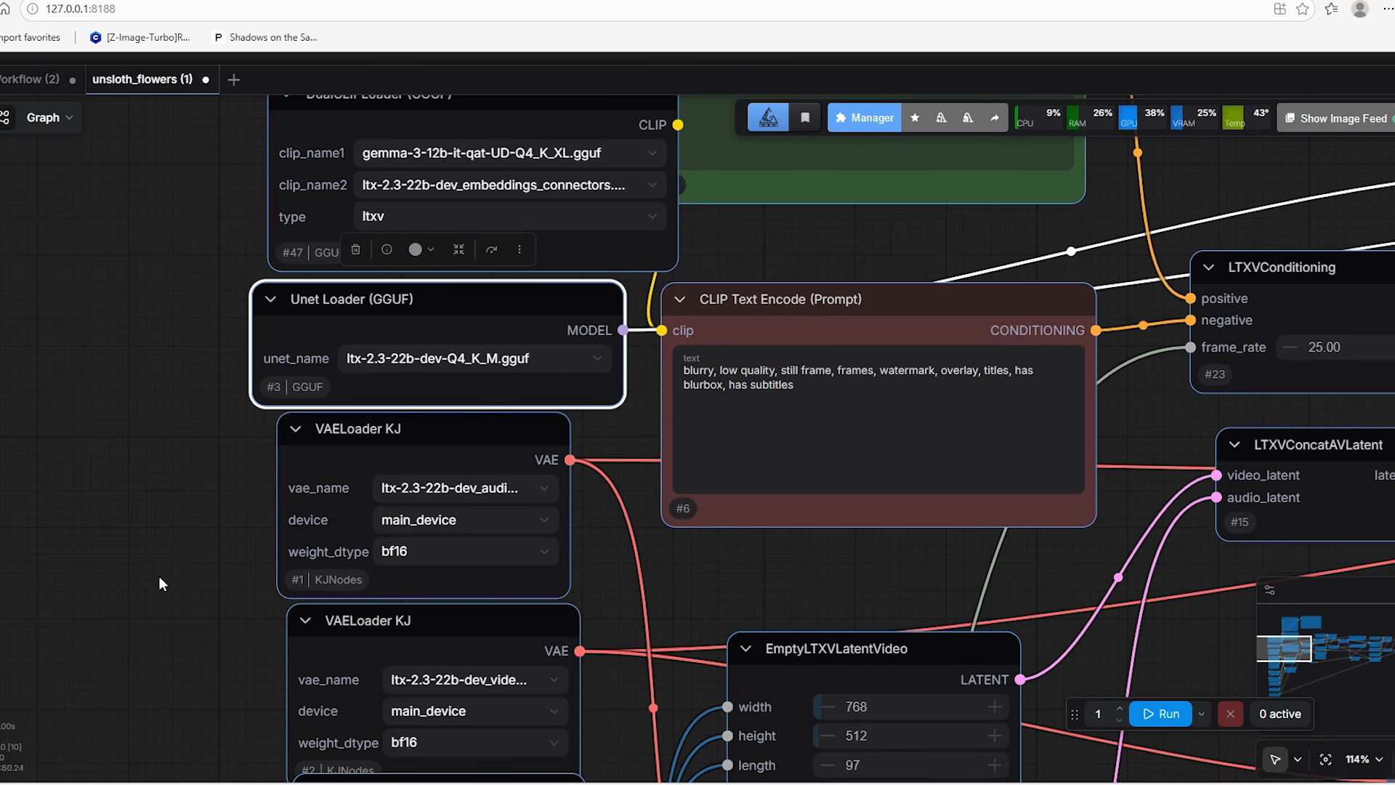
In ComfyUI, widen and align the two VAELoader KJ nodes below the Unet Loader so their vae_name files can be read
scroll(159, 577, "down", 3)
left_click(377, 270)
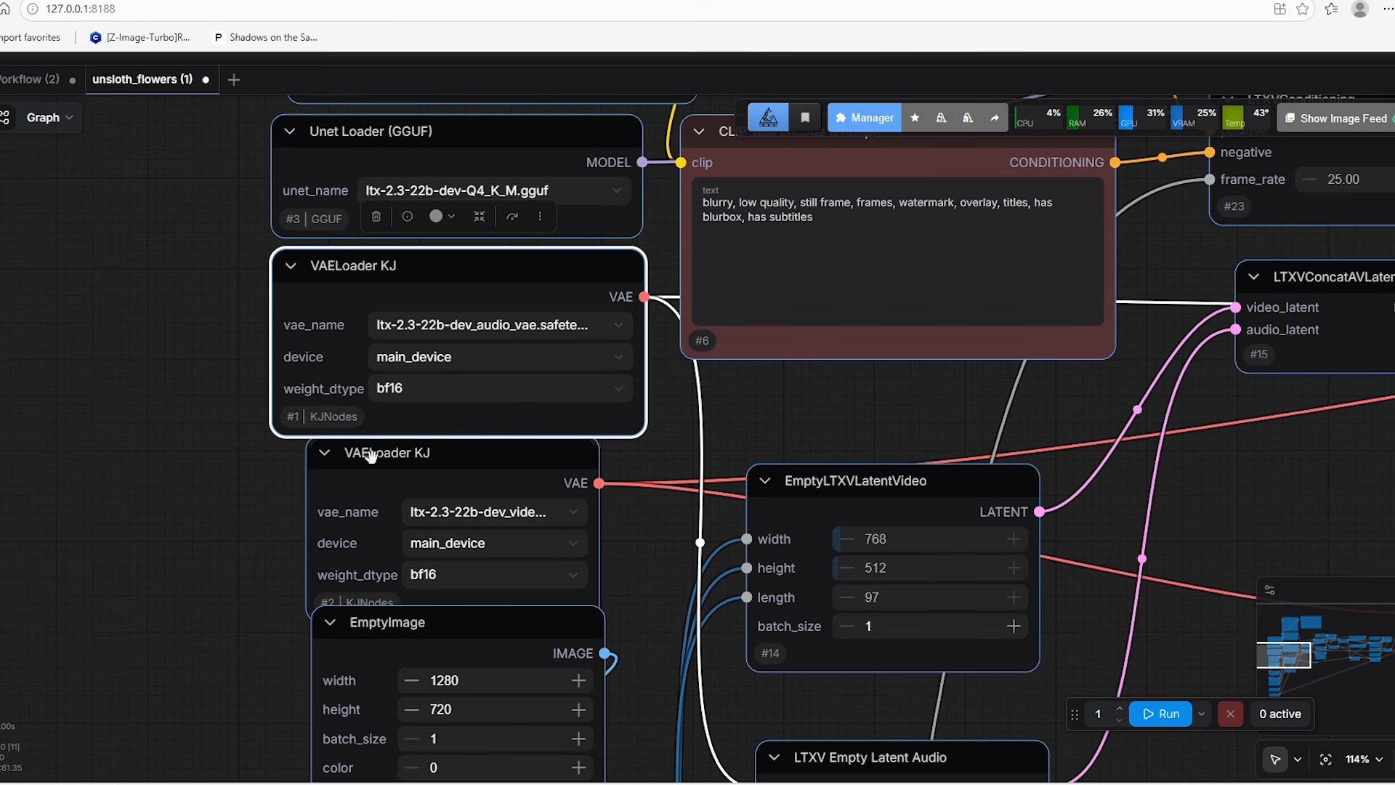
left_click_drag(371, 456, 347, 460)
left_click_drag(570, 623, 645, 624)
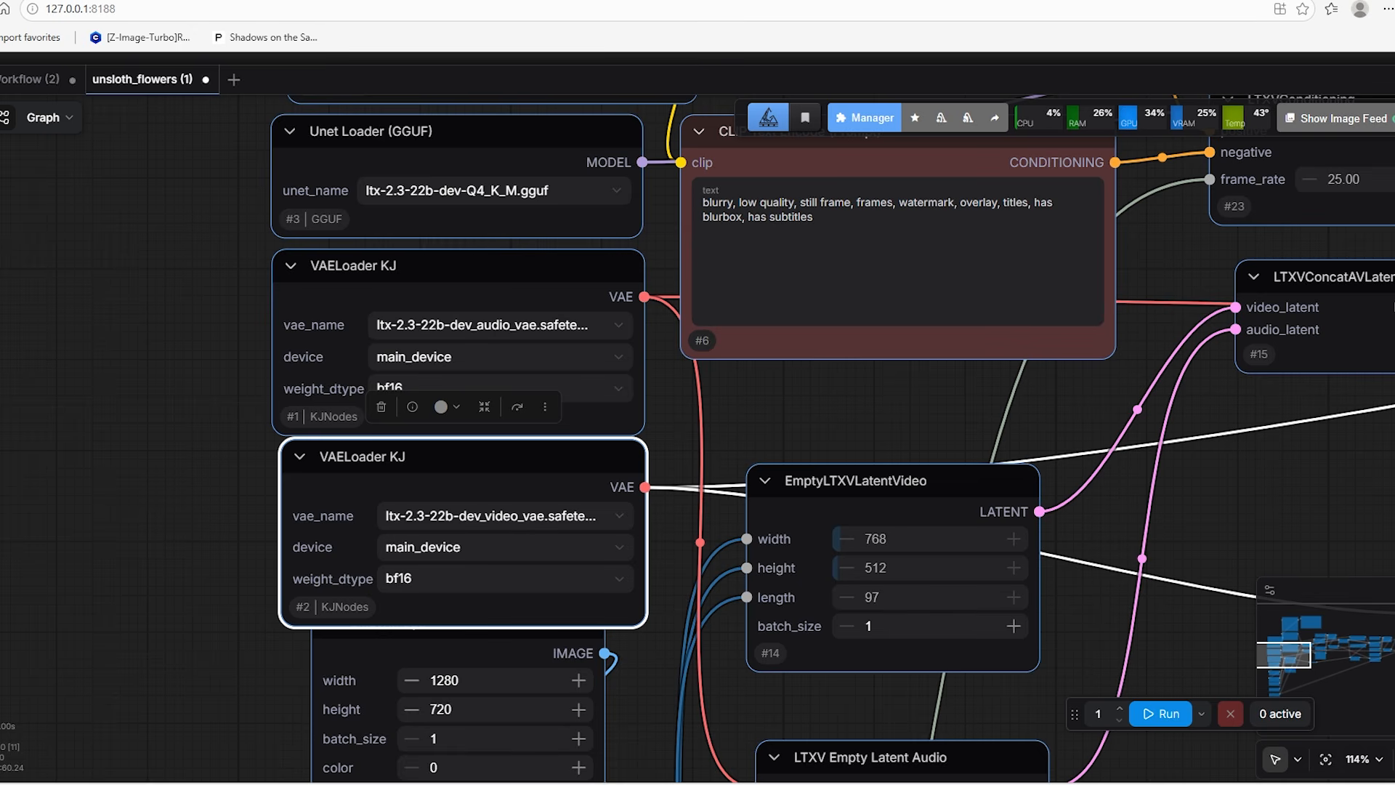
Switch to Hugging Face and open the vae folder of the LTX-2.3-GGUF repository
key("ctrl+Tab")
scroll(455, 327, "up", 5)
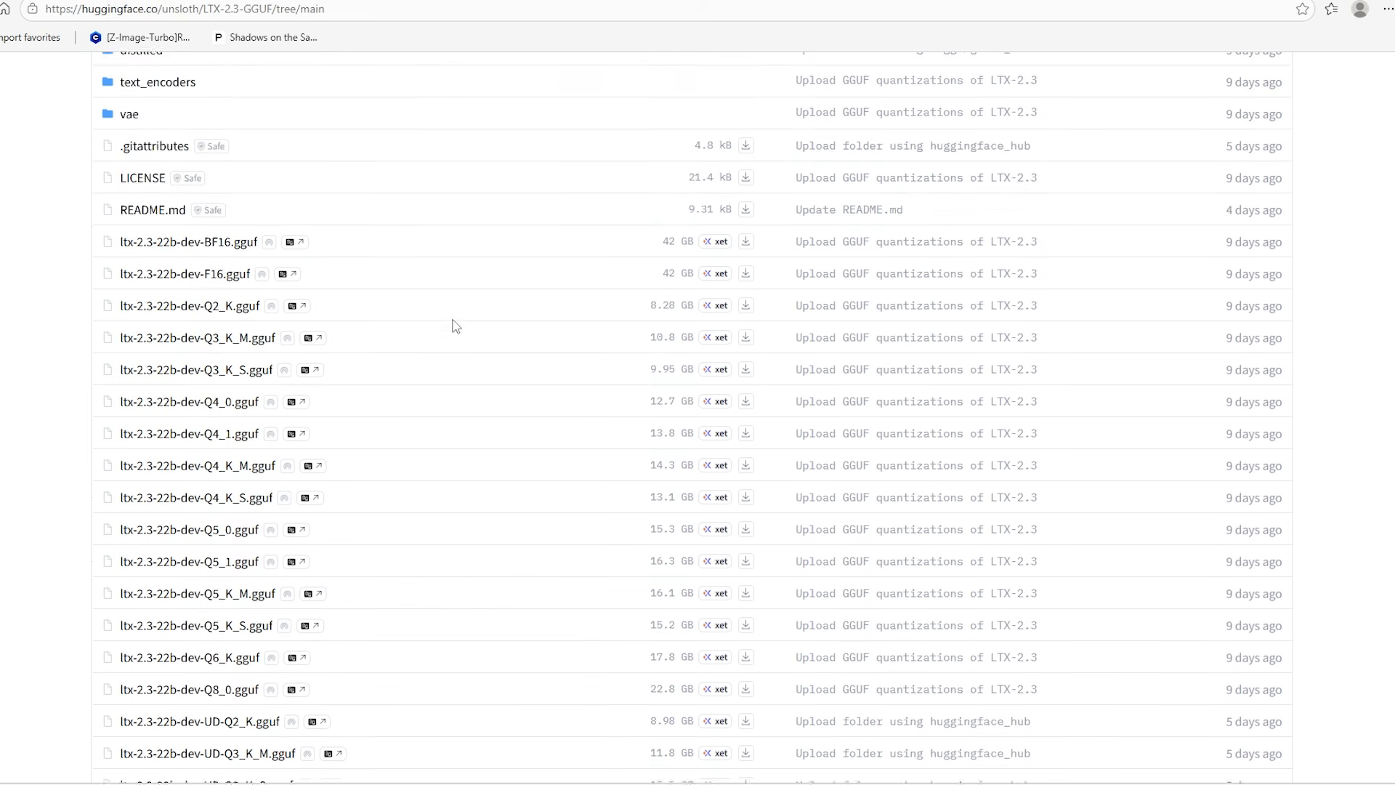
left_click(133, 381)
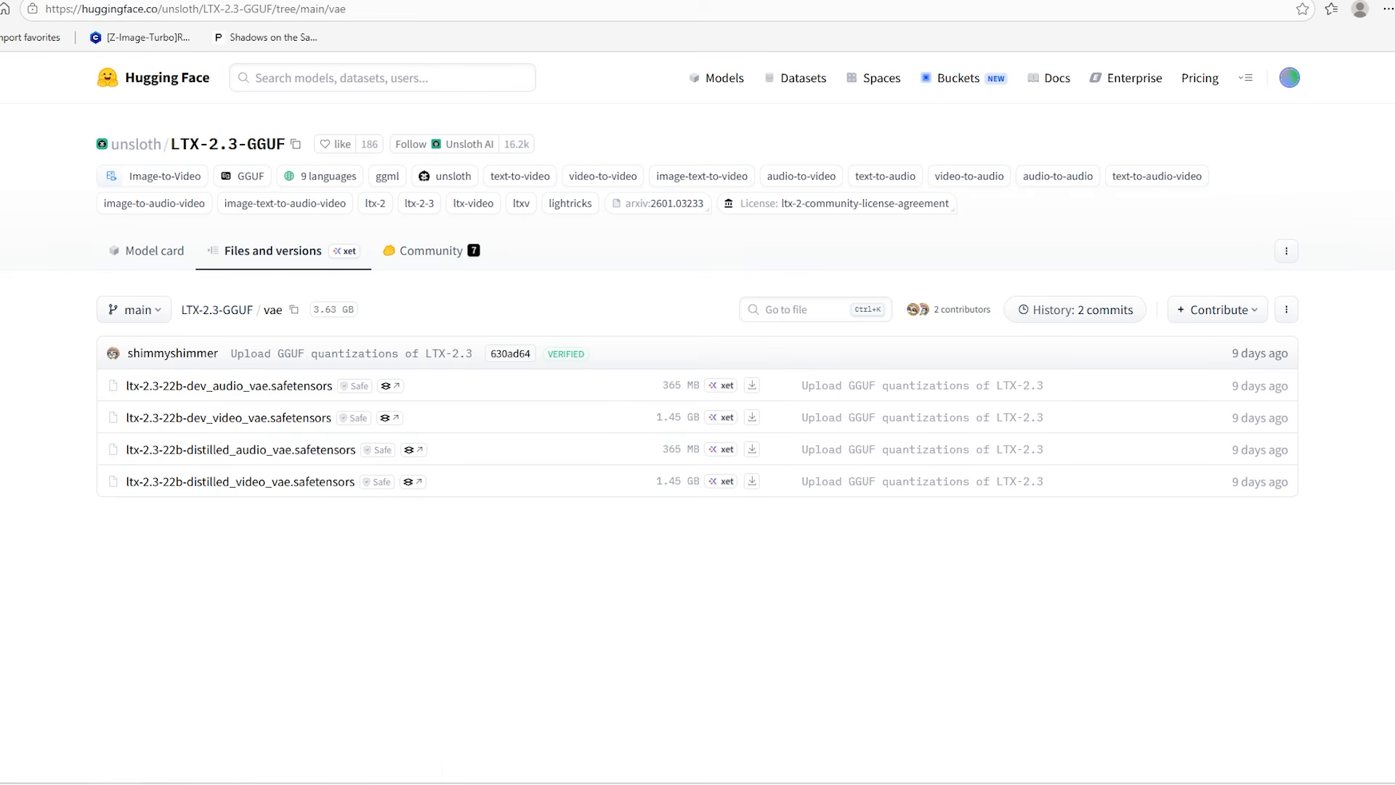
Open the ComfyUI models\vae folder, sort it by date modified, and locate the ltx-2.3-22b-dev video and audio VAE files
left_click_drag(1394, 221, 1007, 152)
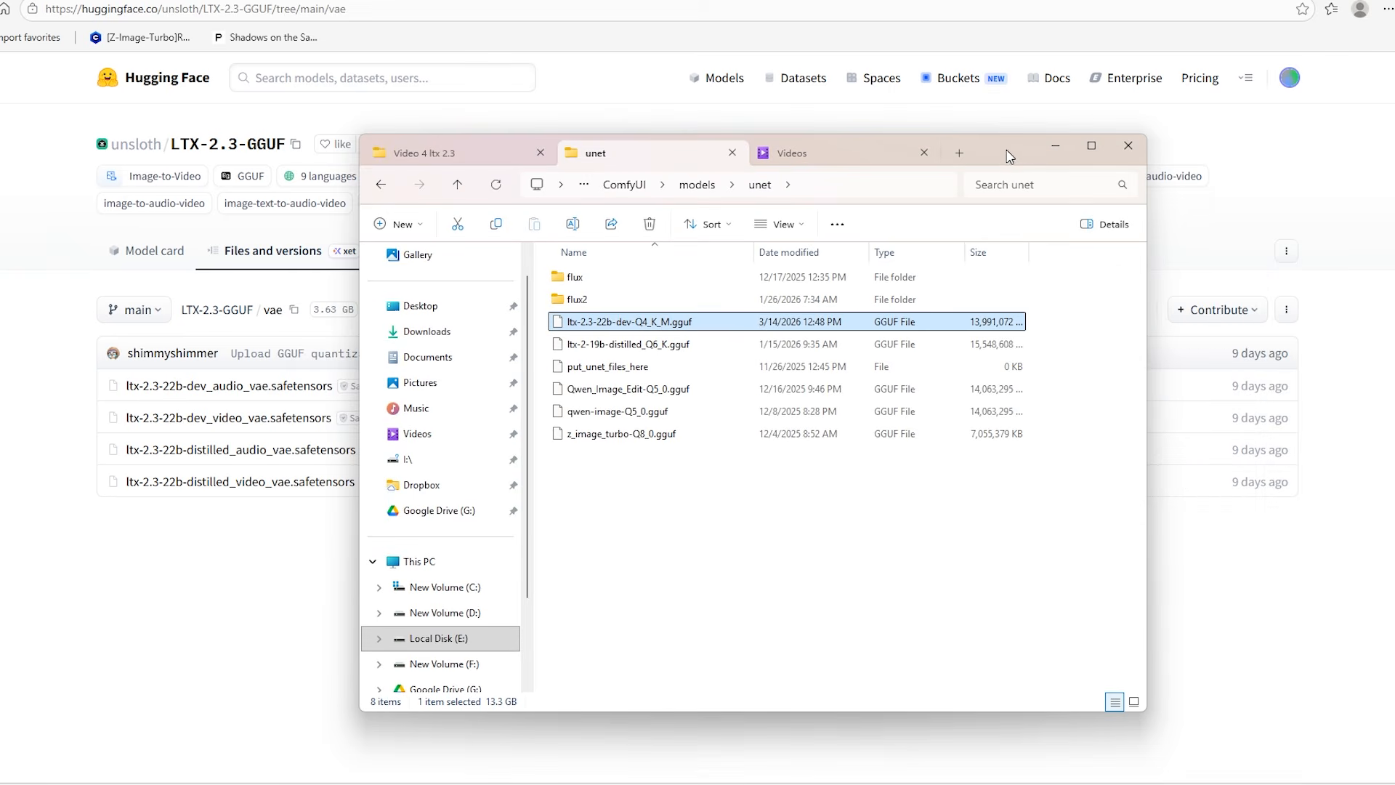
left_click(697, 185)
scroll(587, 647, "down", 2)
double_click(586, 642)
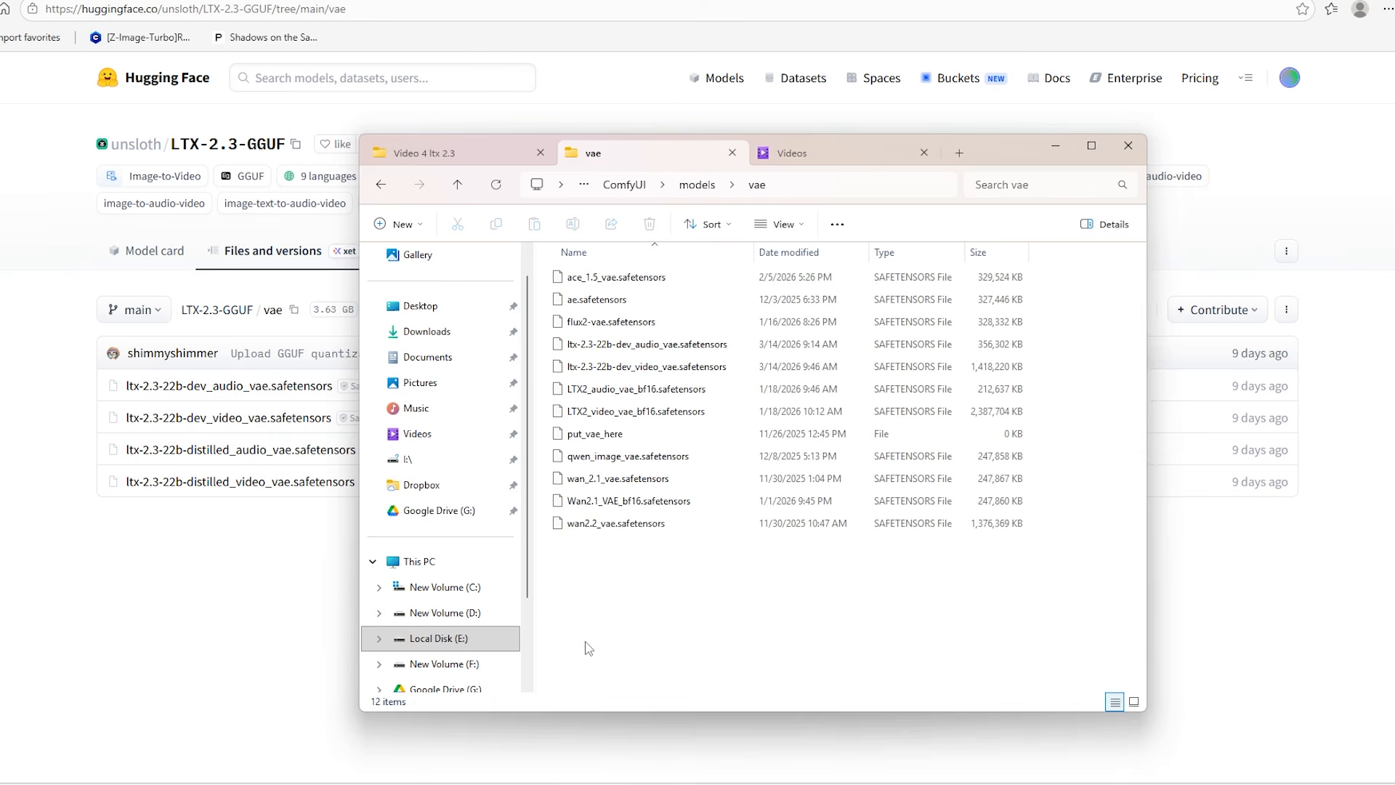
left_click(833, 254)
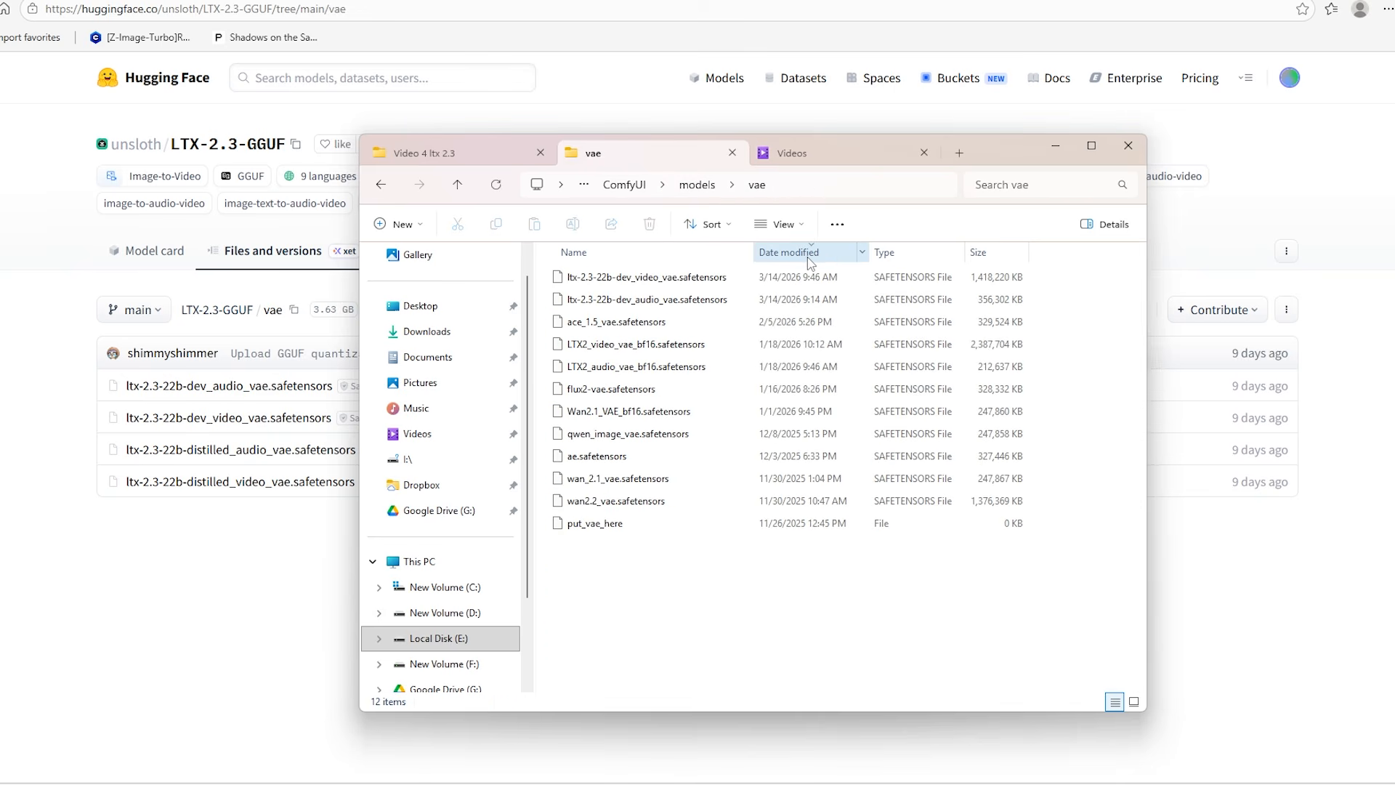
left_click(727, 279)
left_click(721, 299)
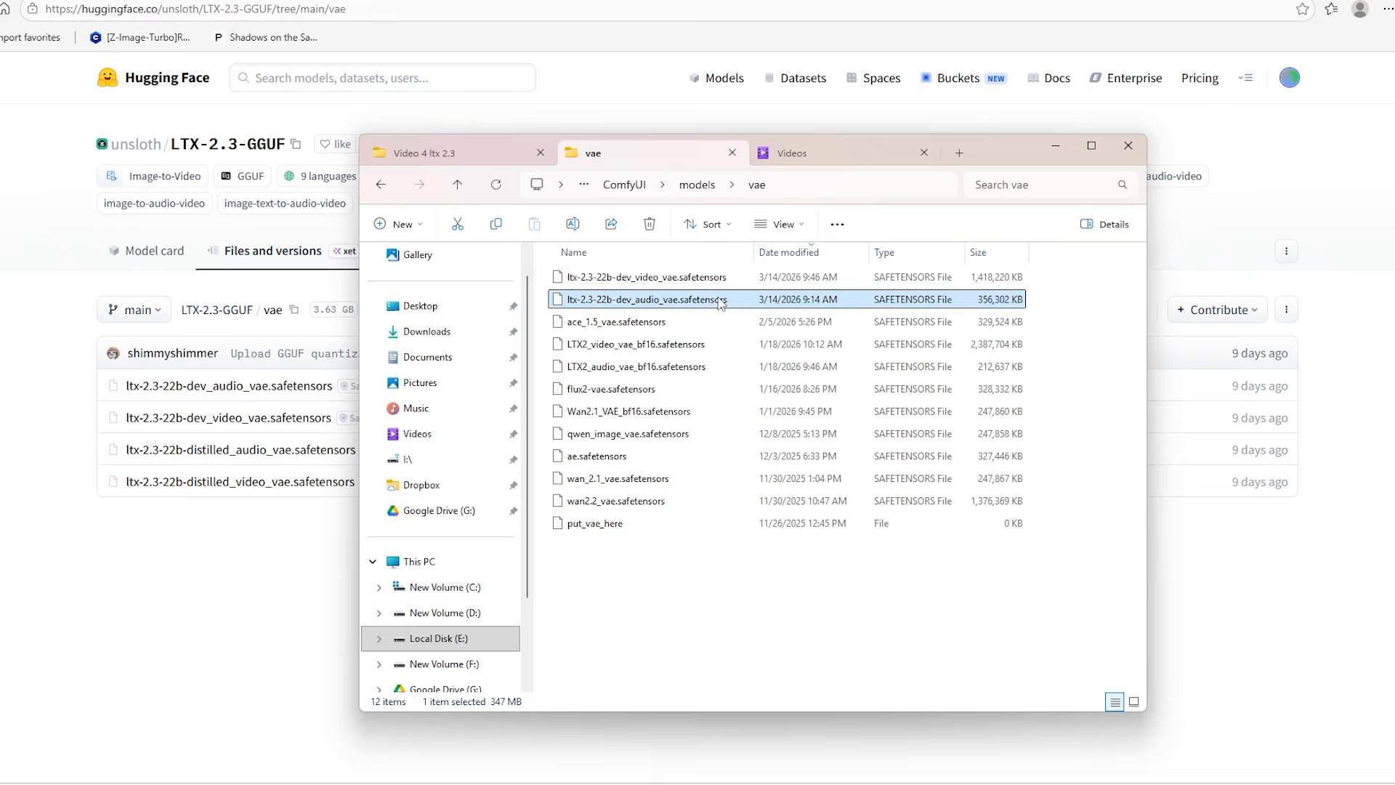
Switch to ComfyUI and check the model files set in the Load LoRA and Load Latent Upscale Model nodes
key("alt+Tab")
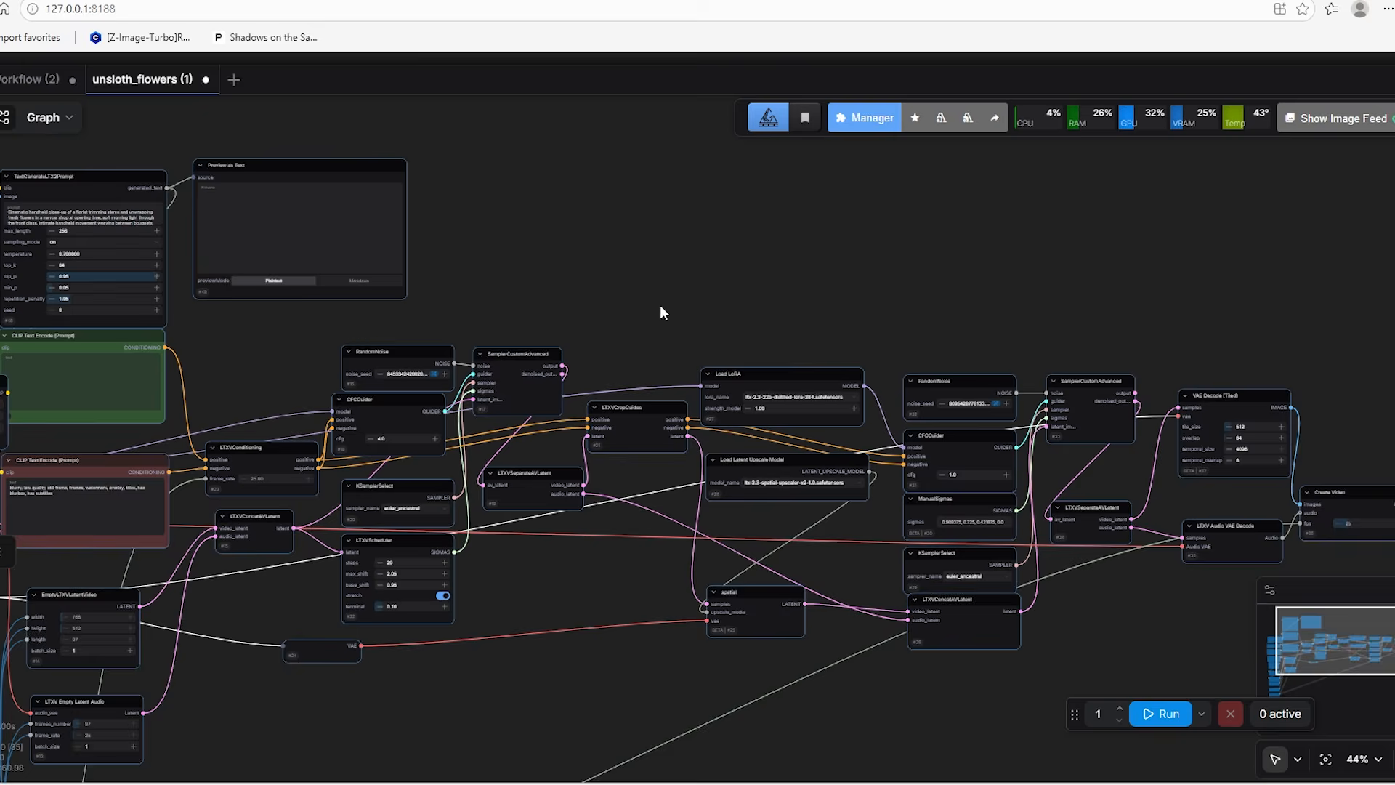
scroll(693, 326, "up", 10)
left_click_drag(690, 356, 663, 226)
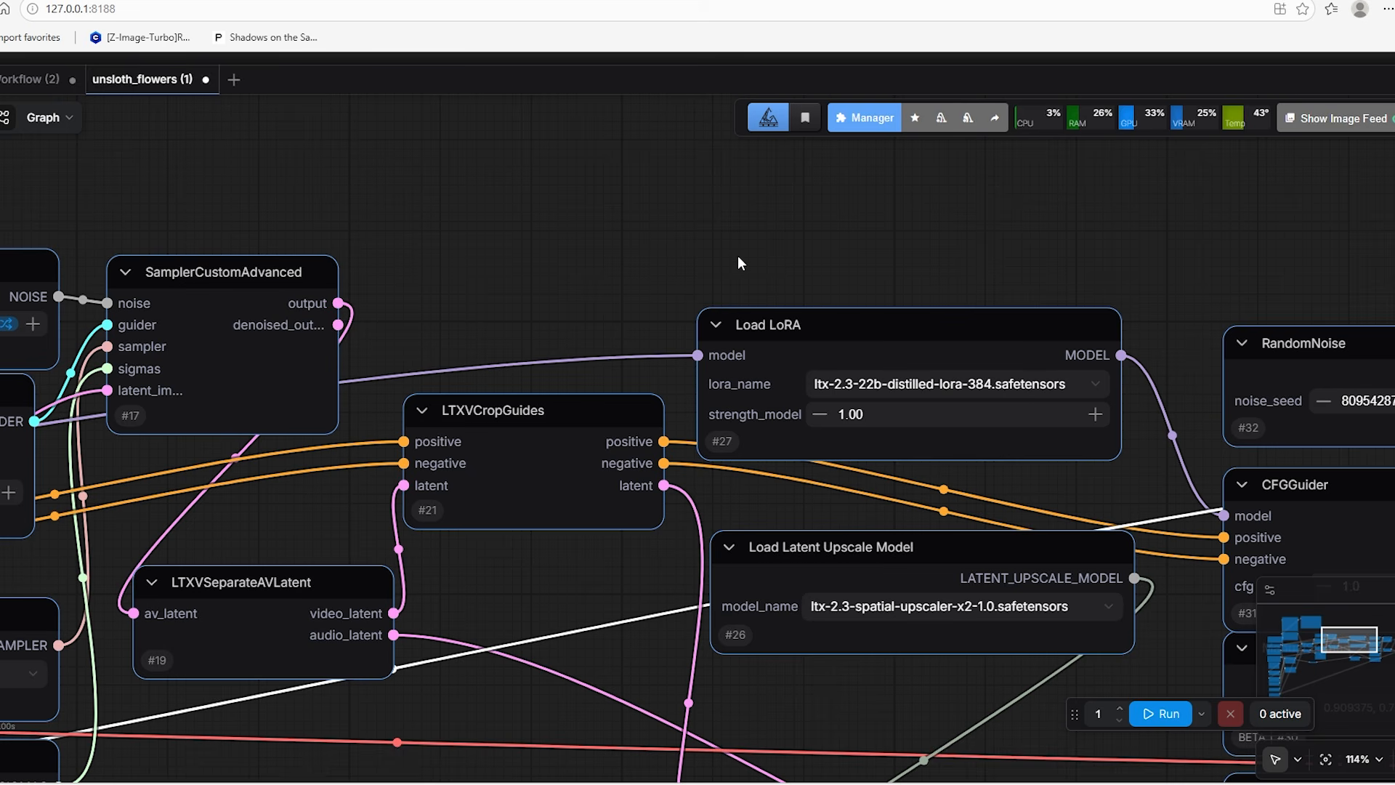
left_click(920, 350)
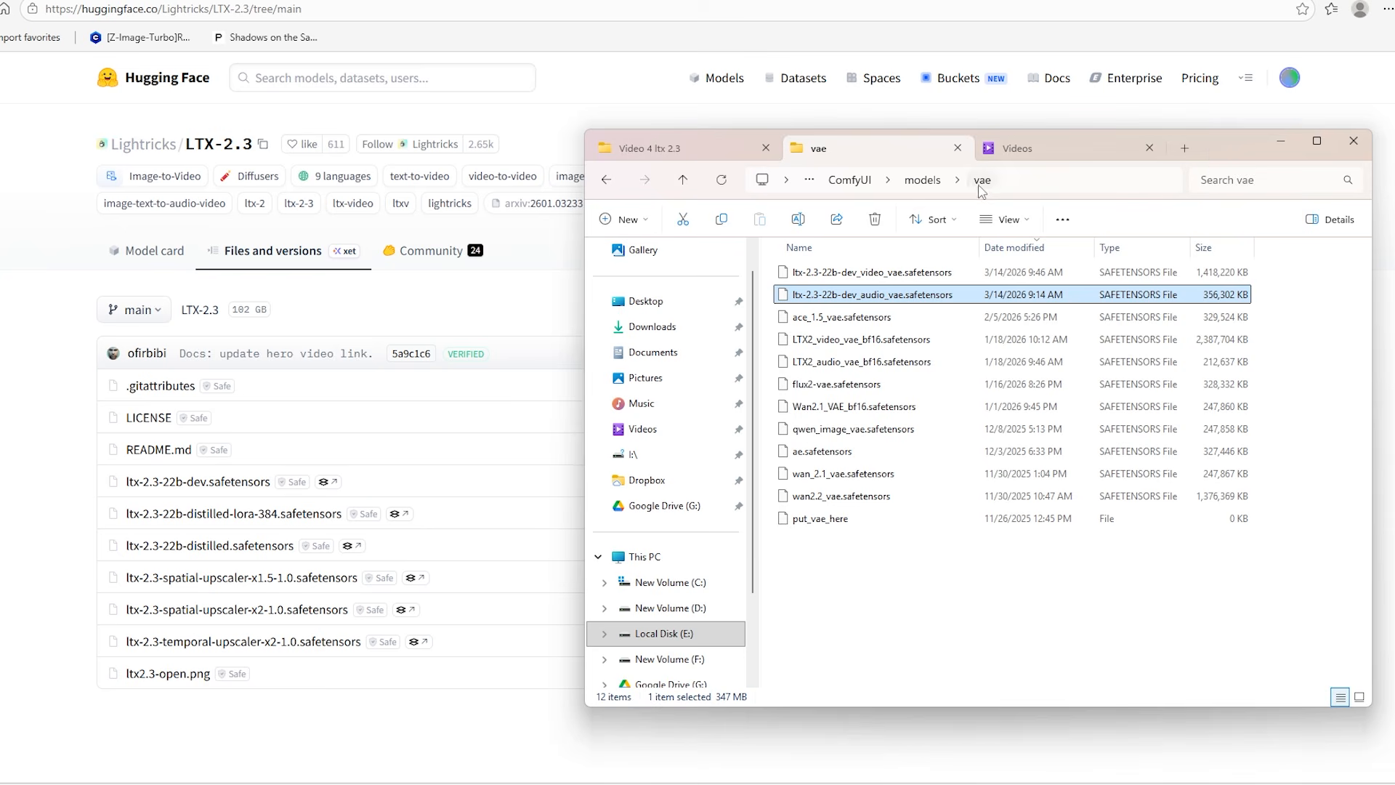
Locate ltx-2.3-22b-distilled-lora-384.safetensors in the ComfyUI models\loras folder
left_click(922, 180)
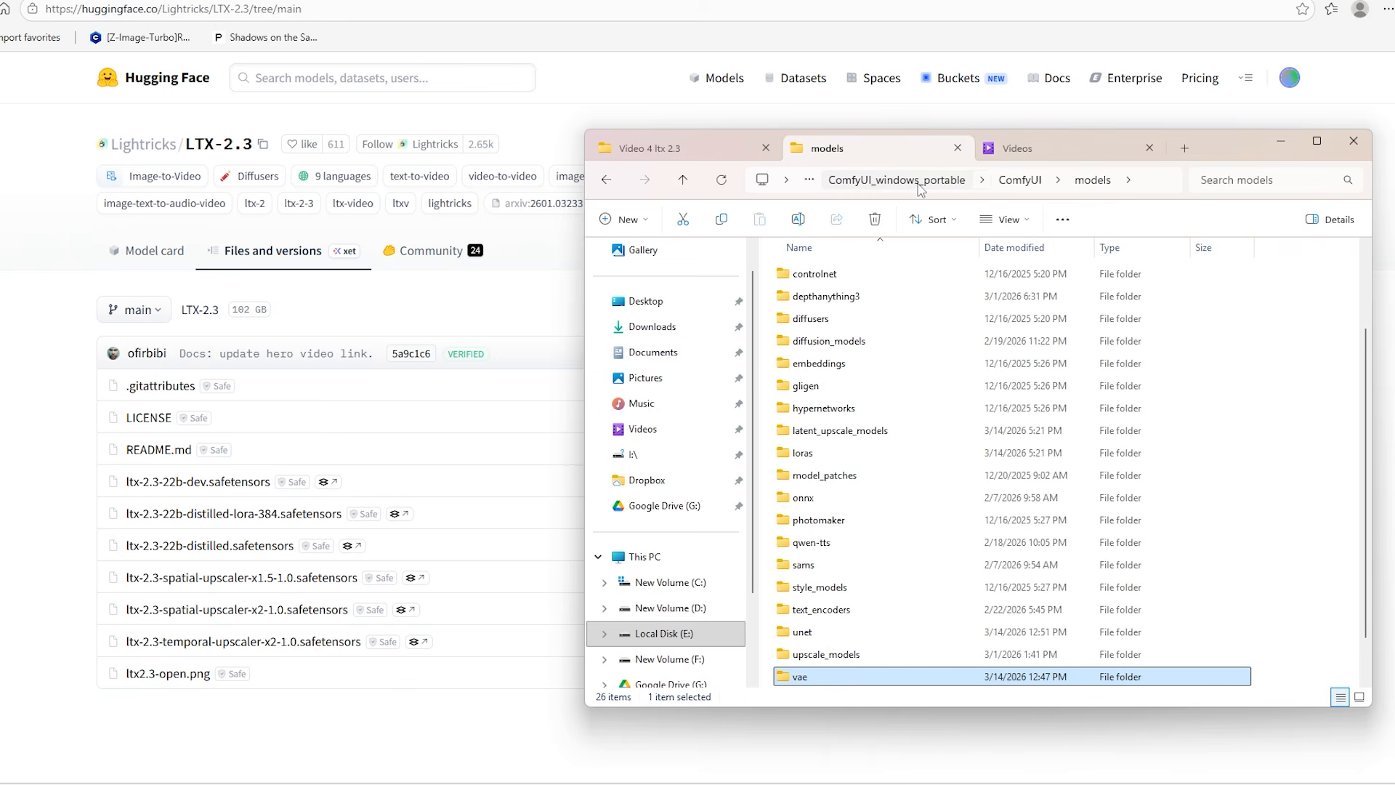
double_click(861, 452)
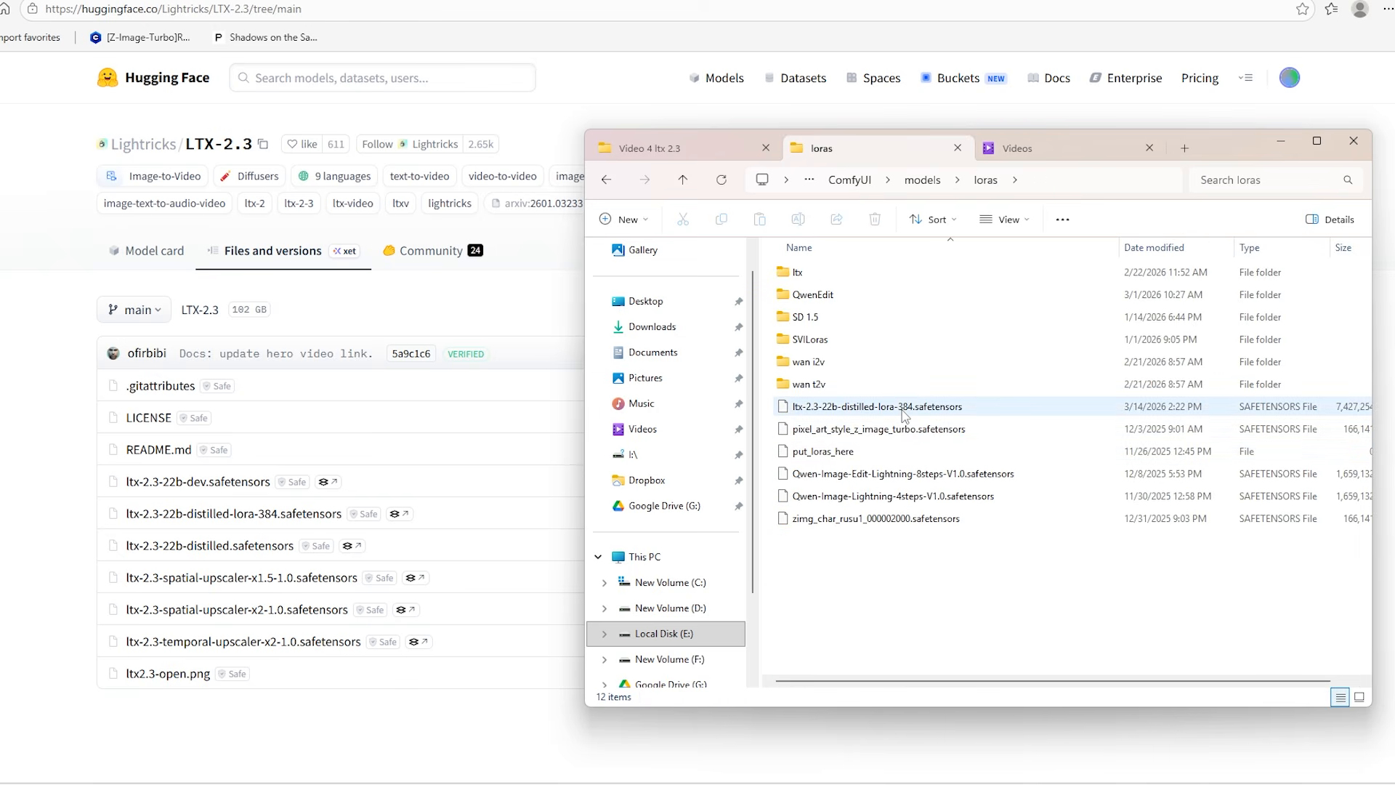
left_click(903, 411)
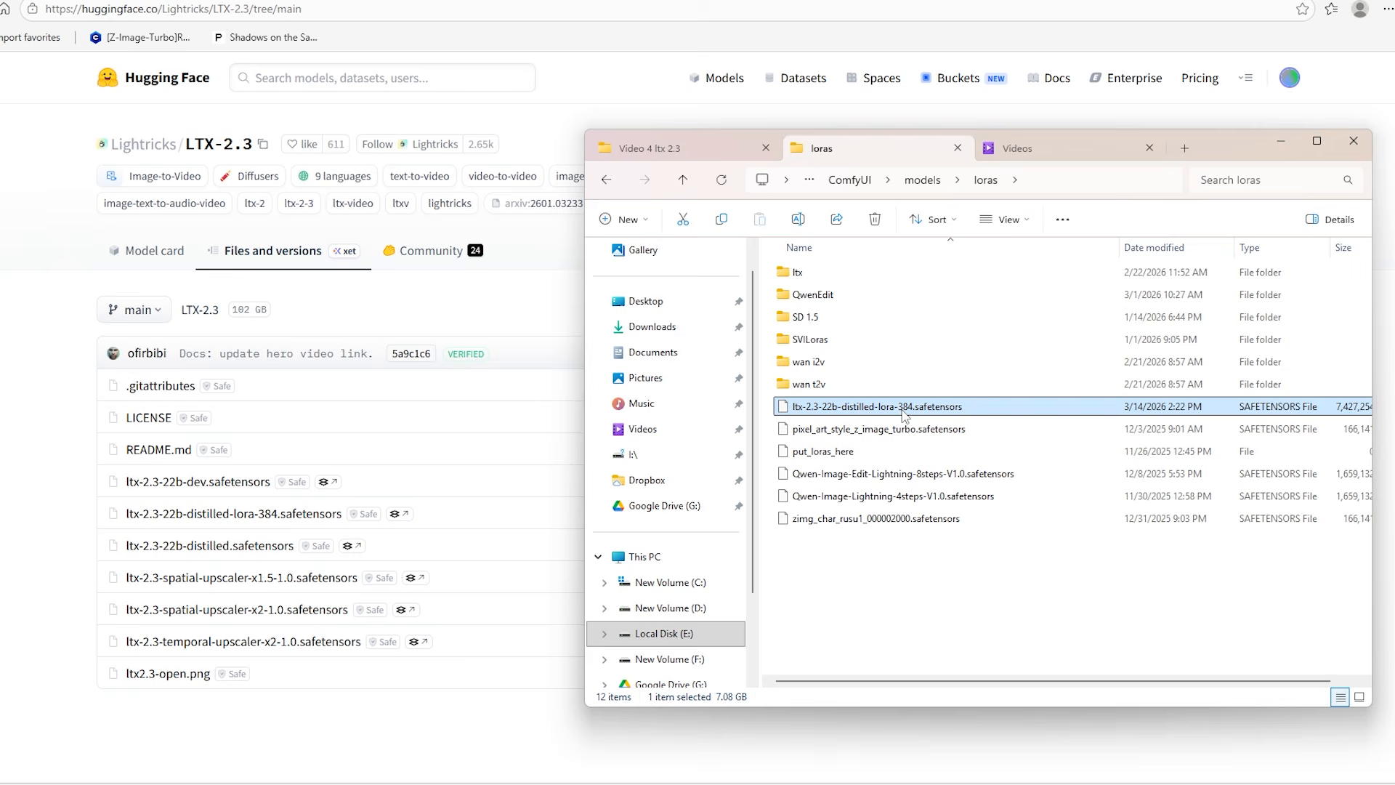
Locate ltx-2.3-spatial-upscaler-x2-1.0.safetensors in the ComfyUI models\latent_upscale_models folder
left_click(932, 183)
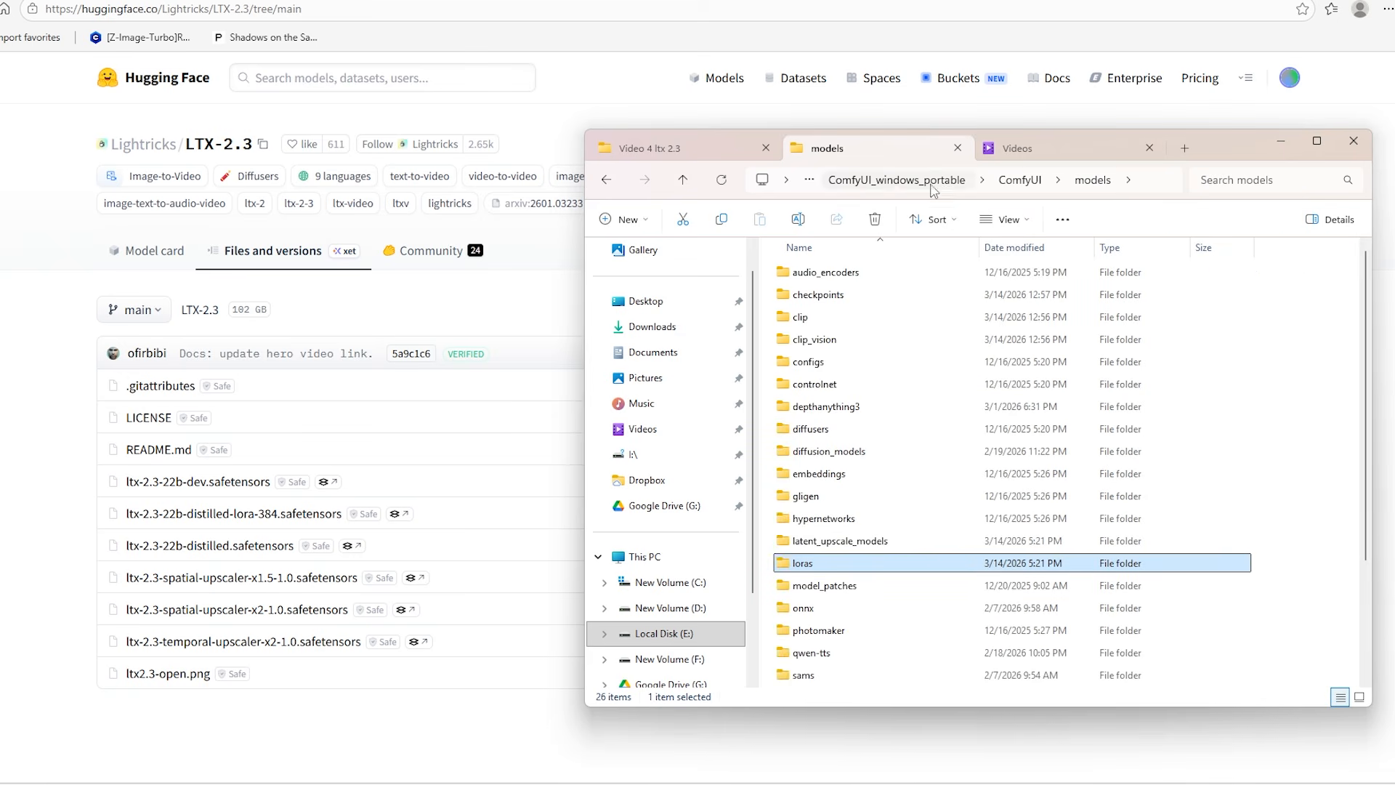
scroll(932, 569, "down", 1)
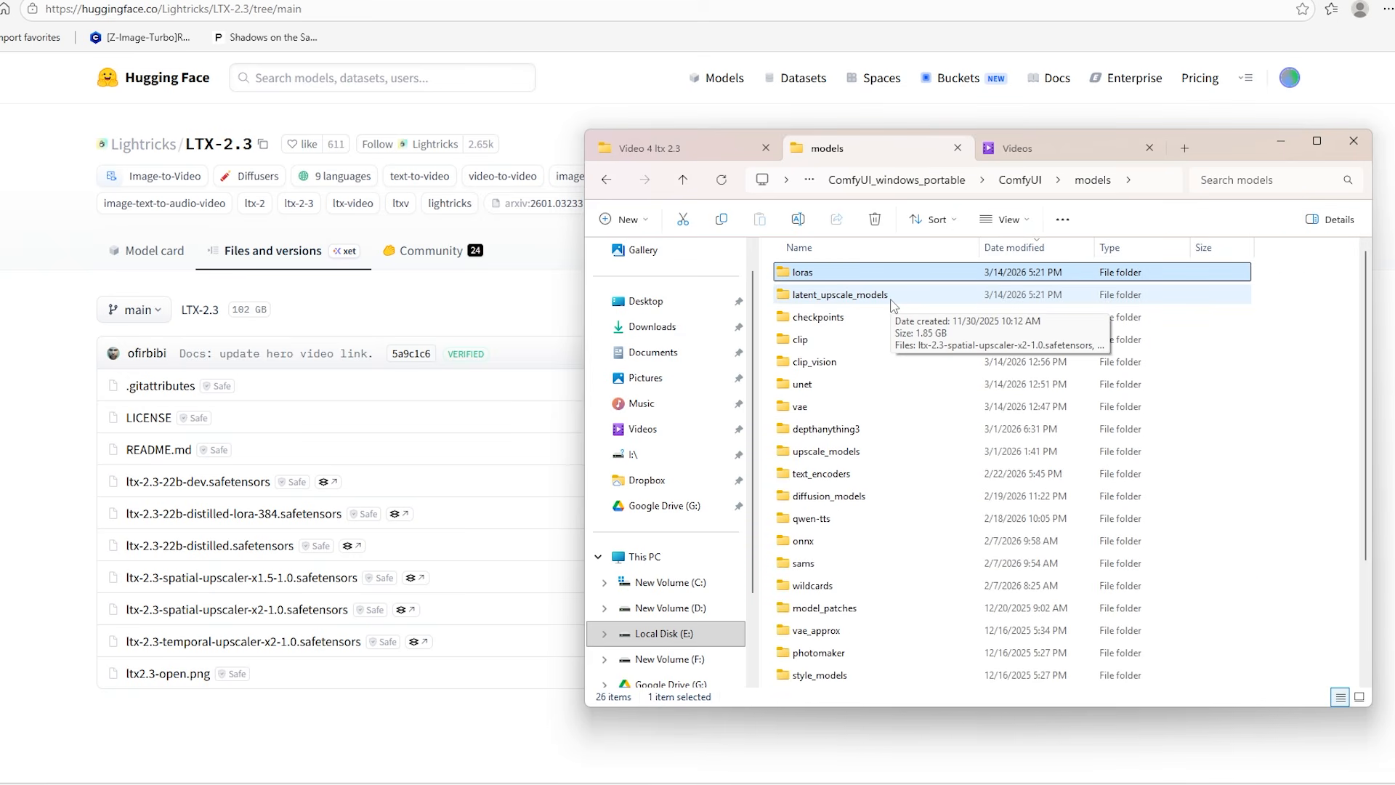
double_click(892, 298)
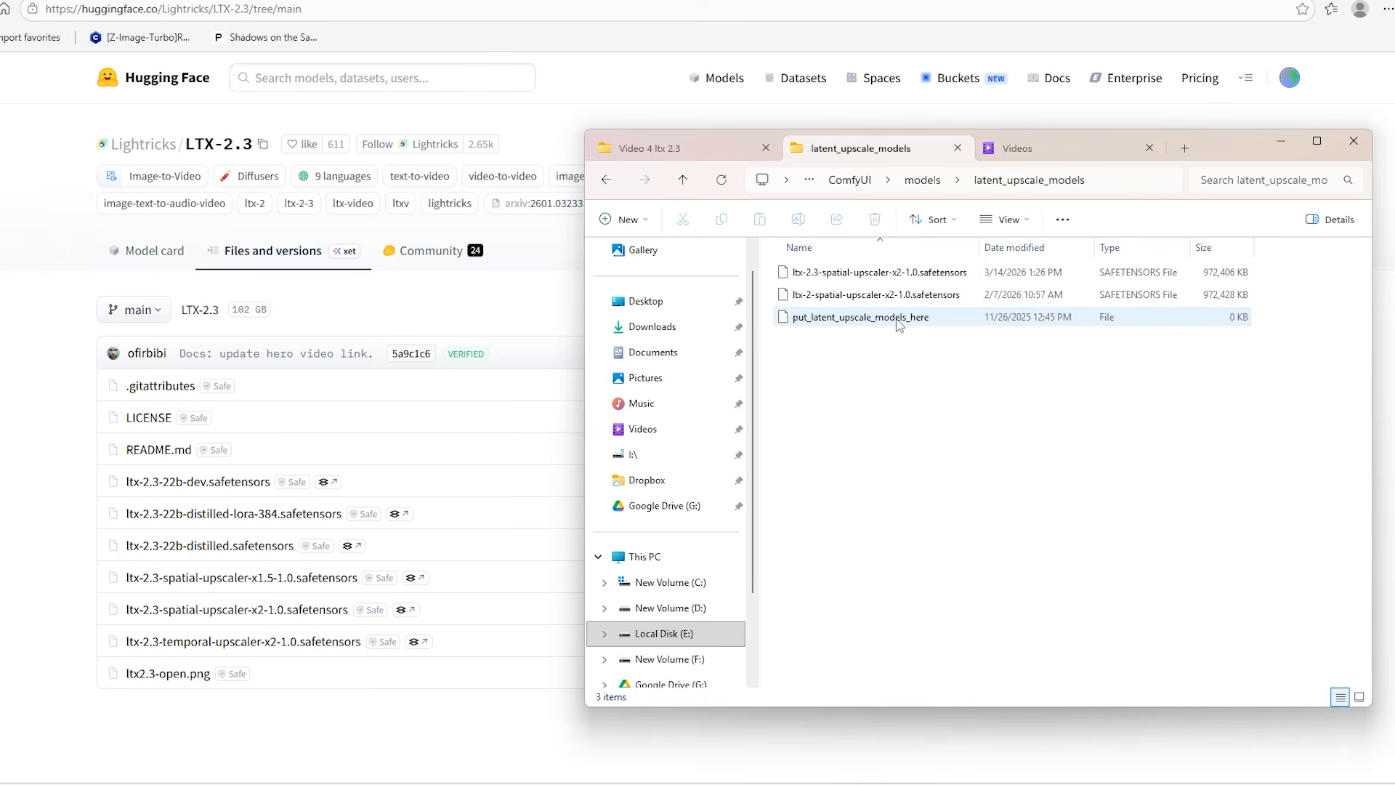
left_click(937, 279)
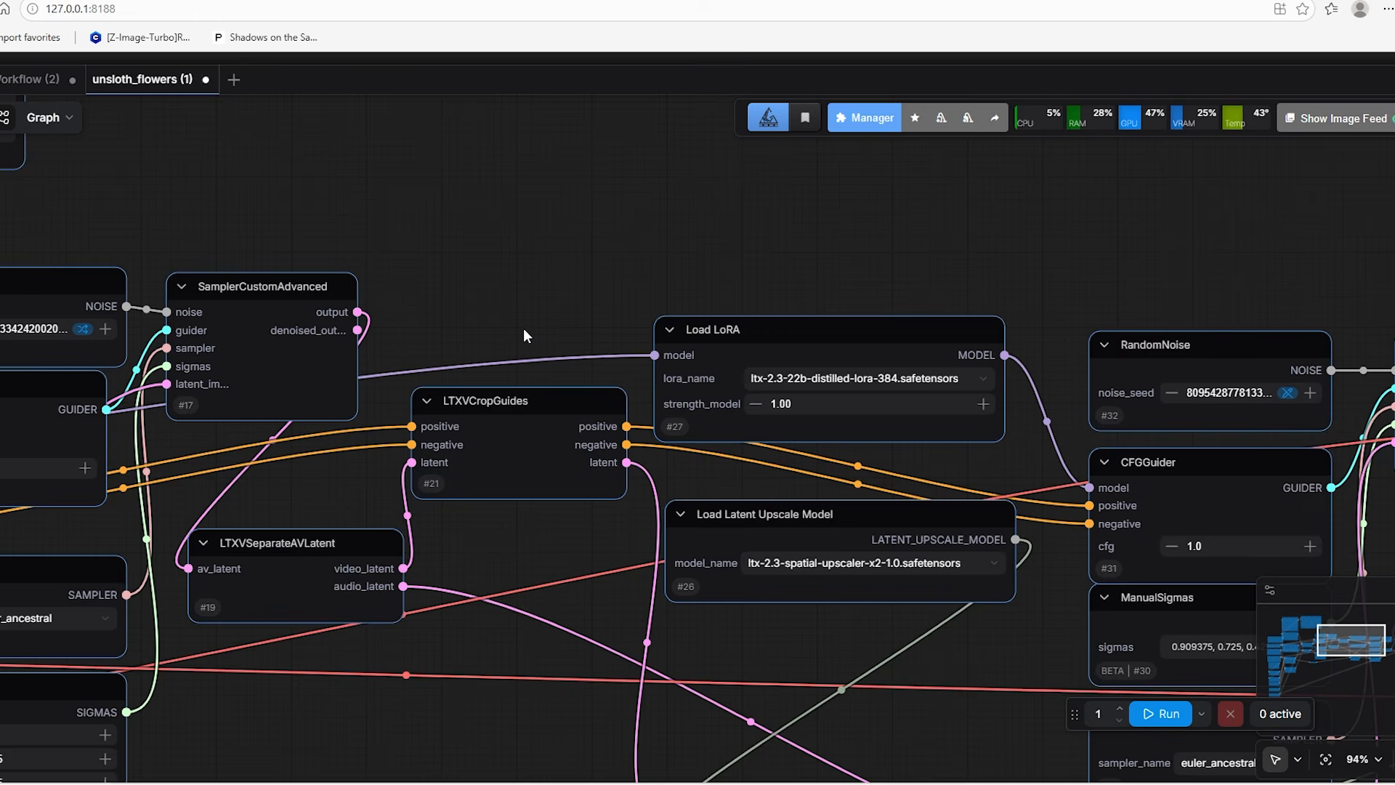
Switch to ComfyUI and examine the Get Image Size, Length and Frame Rate nodes of the unsloth_flowers workflow
scroll(523, 328, "down", 3)
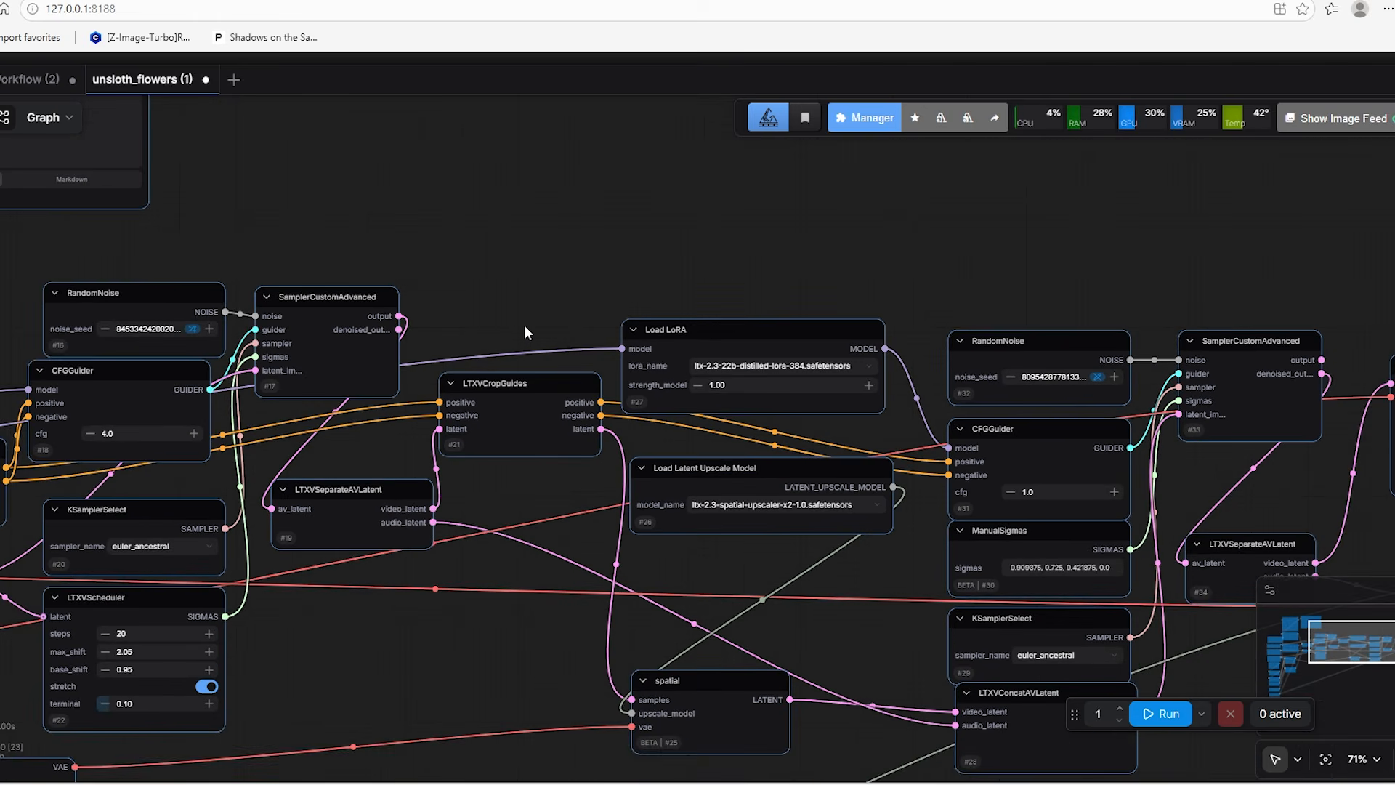
scroll(943, 259, "up", 5)
scroll(683, 458, "down", 7)
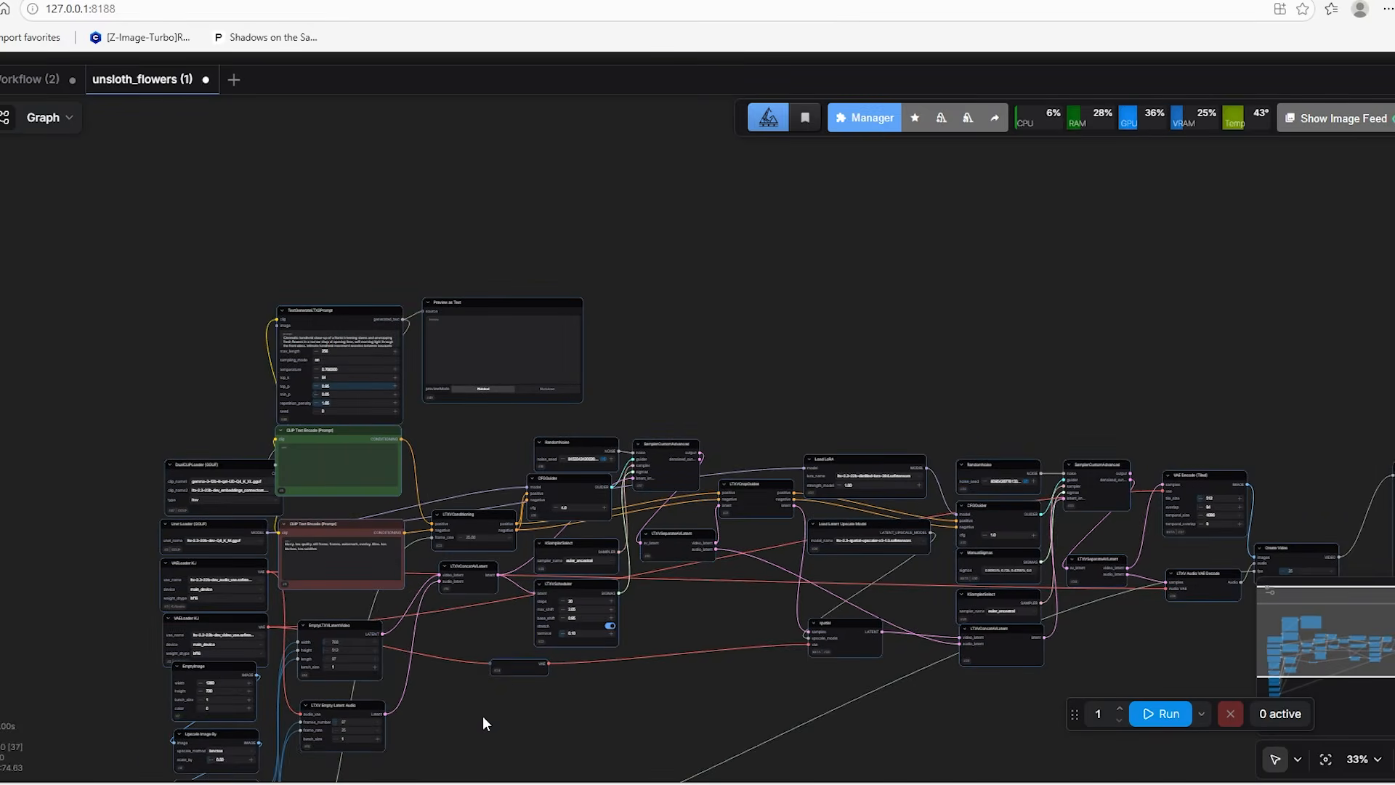
left_click_drag(483, 717, 796, 455)
scroll(539, 592, "up", 4)
scroll(491, 612, "up", 8)
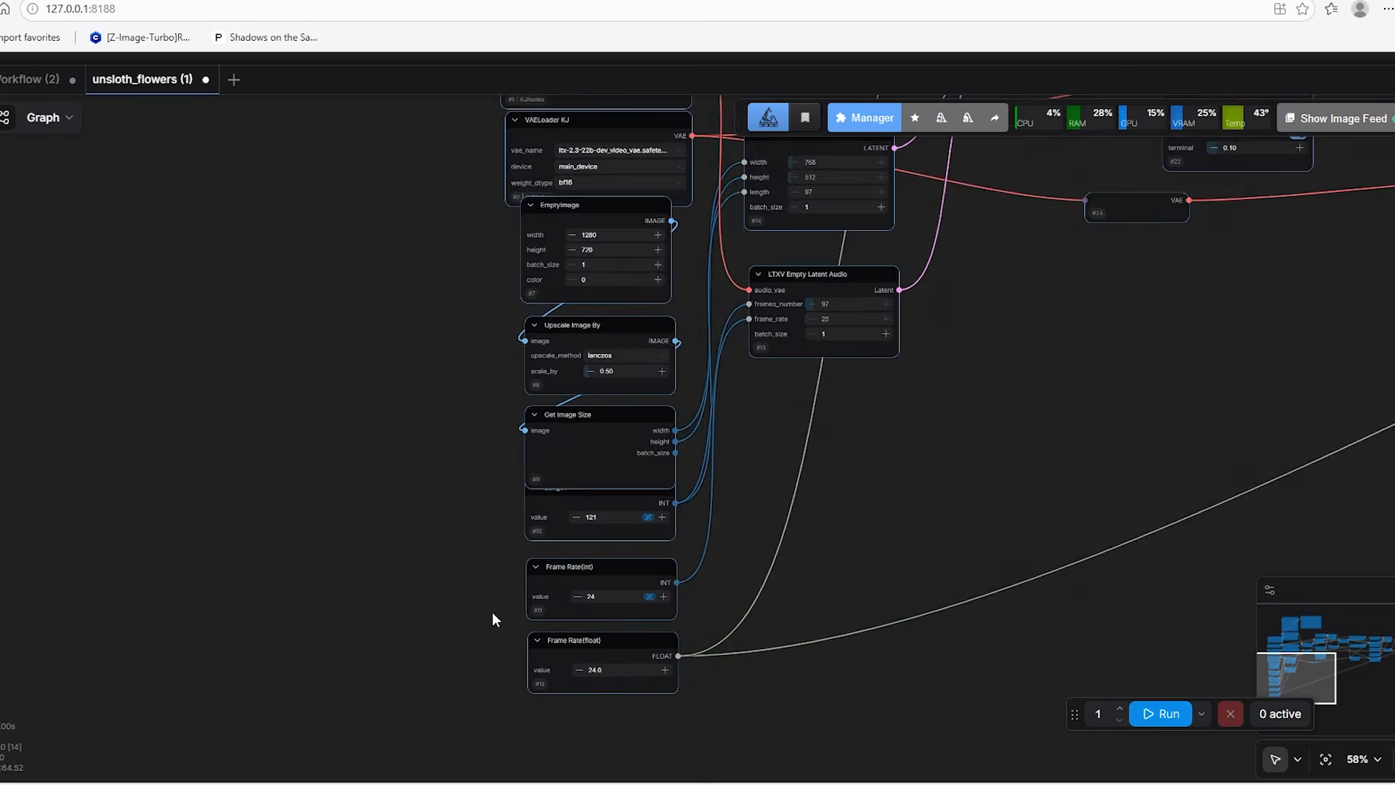
left_click_drag(485, 575, 290, 548)
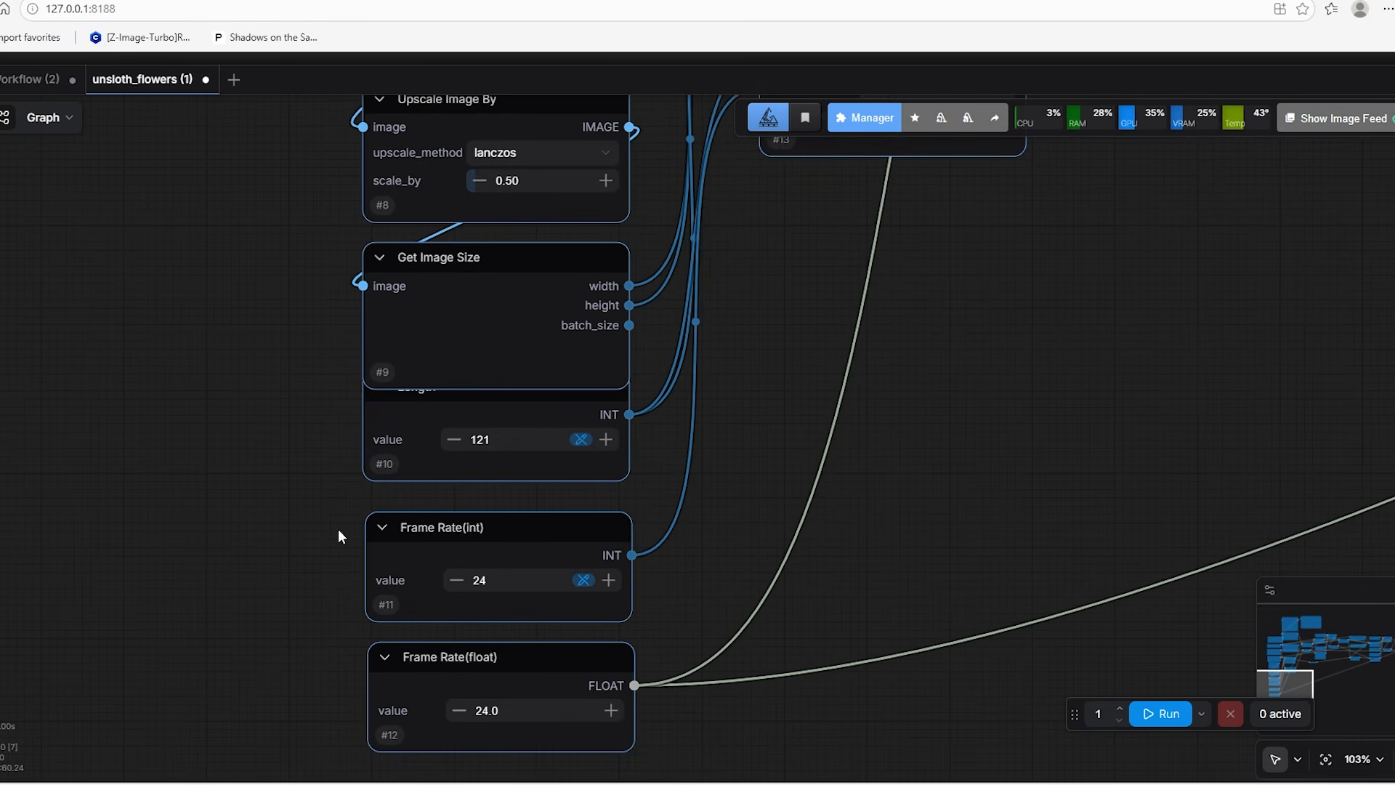
Bring the Length node to the front and shift it slightly down from the Get Image Size node
left_click(417, 420)
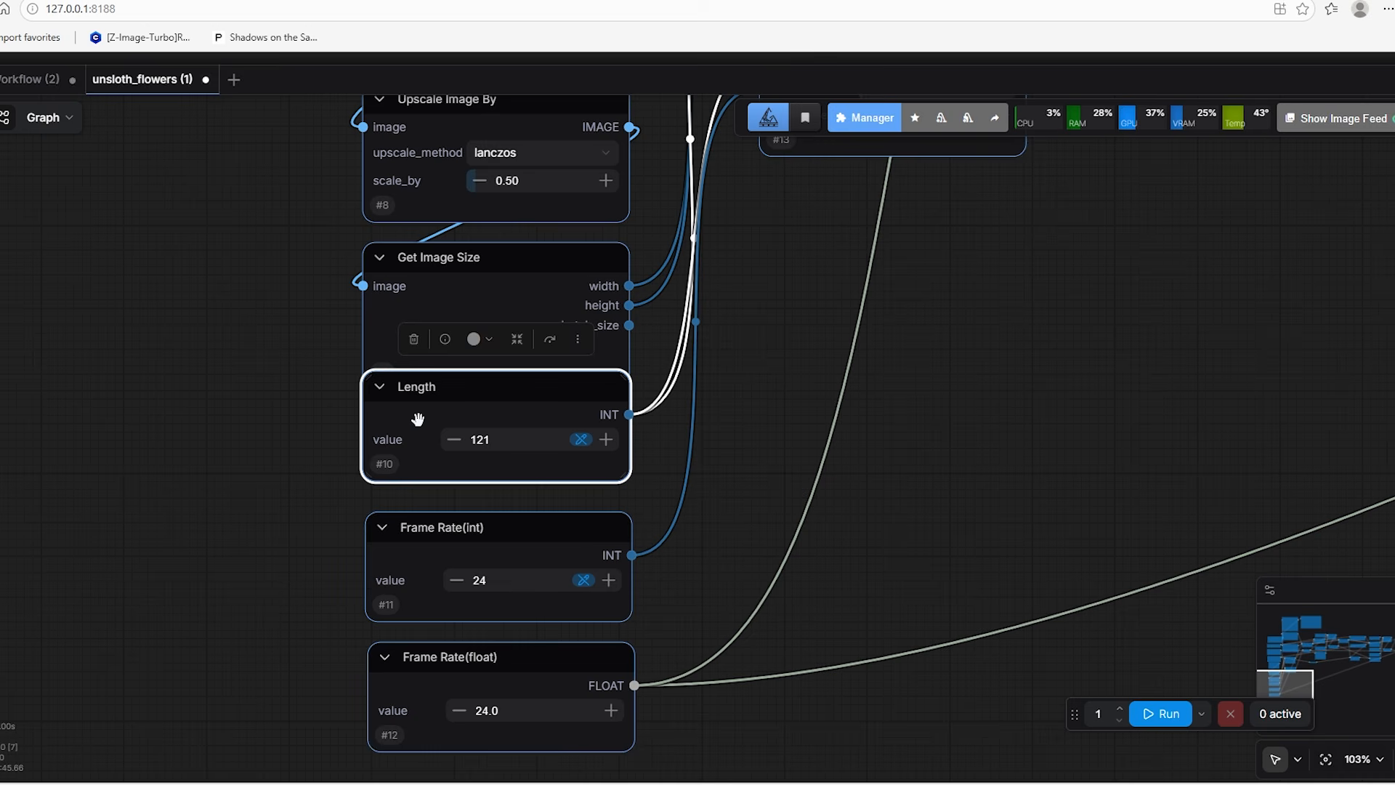
left_click_drag(433, 389, 434, 402)
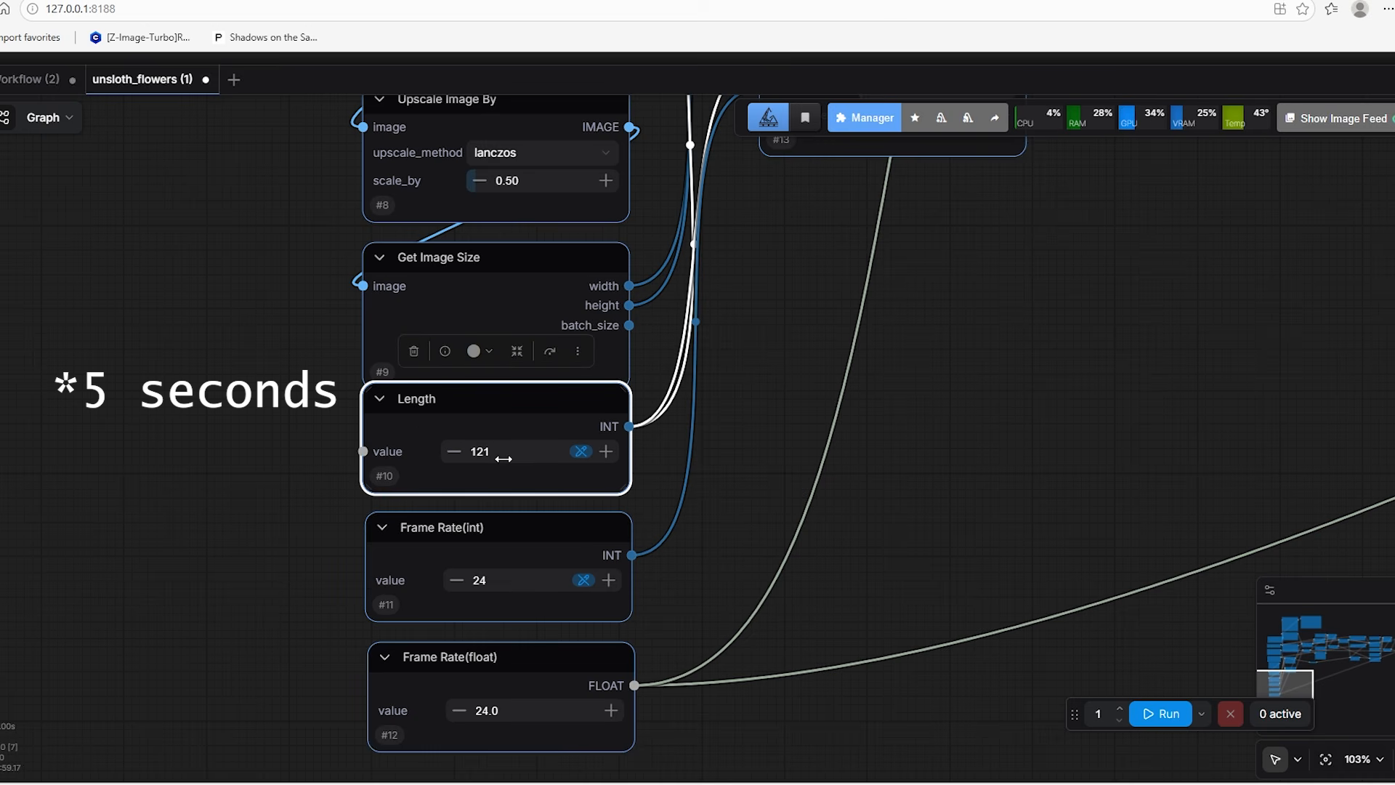
left_click_drag(479, 629, 399, 497)
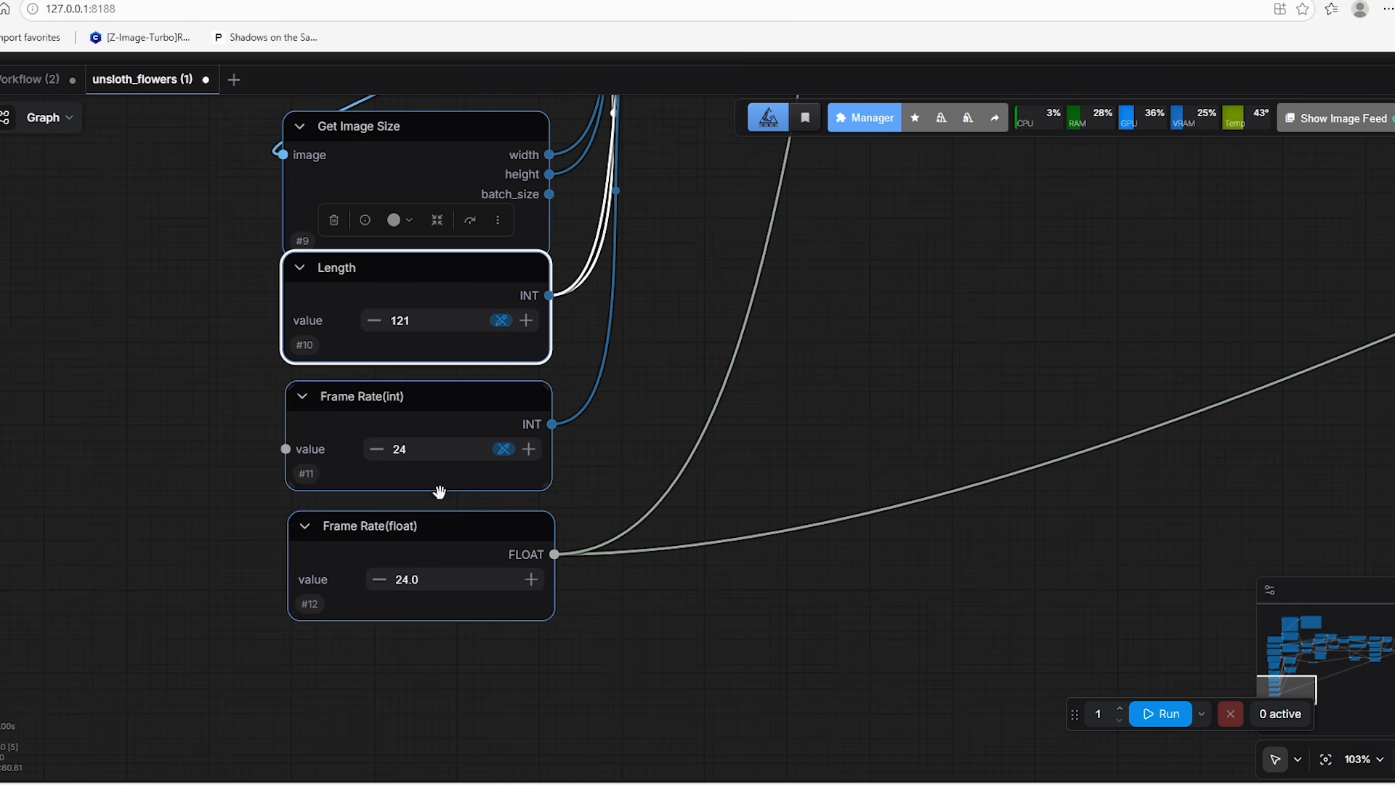
Examine the rest of the workflow through to the VAE Decode (Tiled), Create Video and Save Video nodes
scroll(451, 676, "down", 1)
scroll(451, 677, "down", 11)
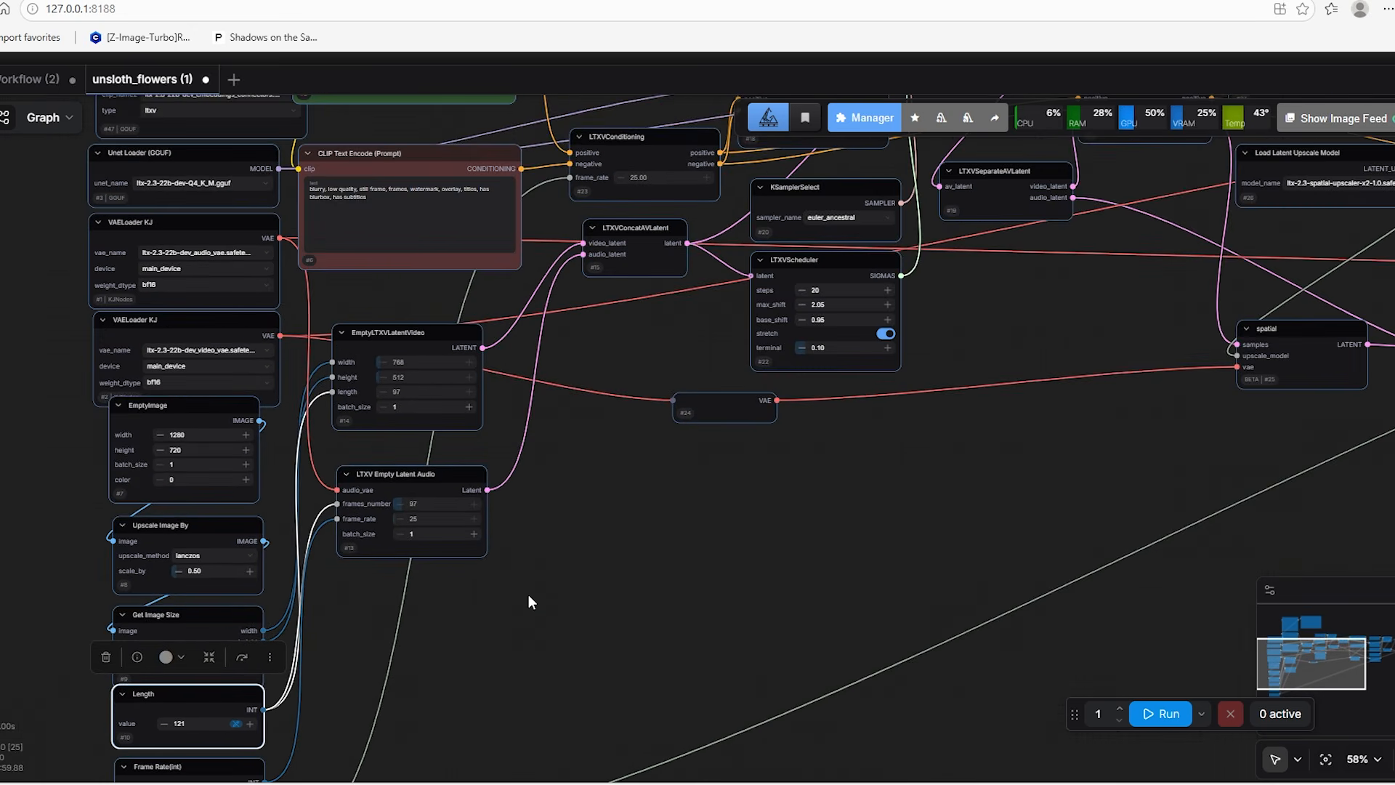
left_click_drag(729, 553, 436, 656)
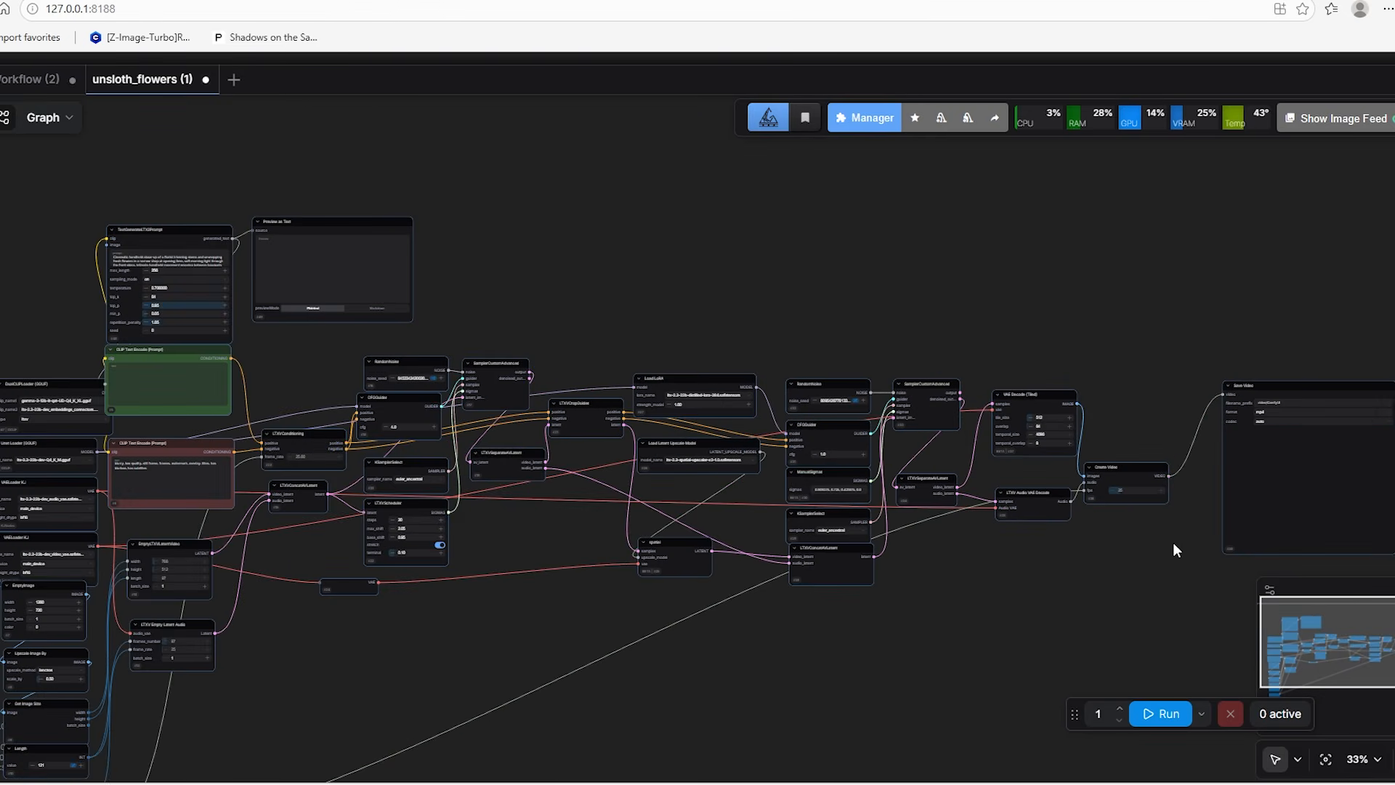
left_click_drag(1176, 550, 887, 598)
scroll(886, 585, "up", 9)
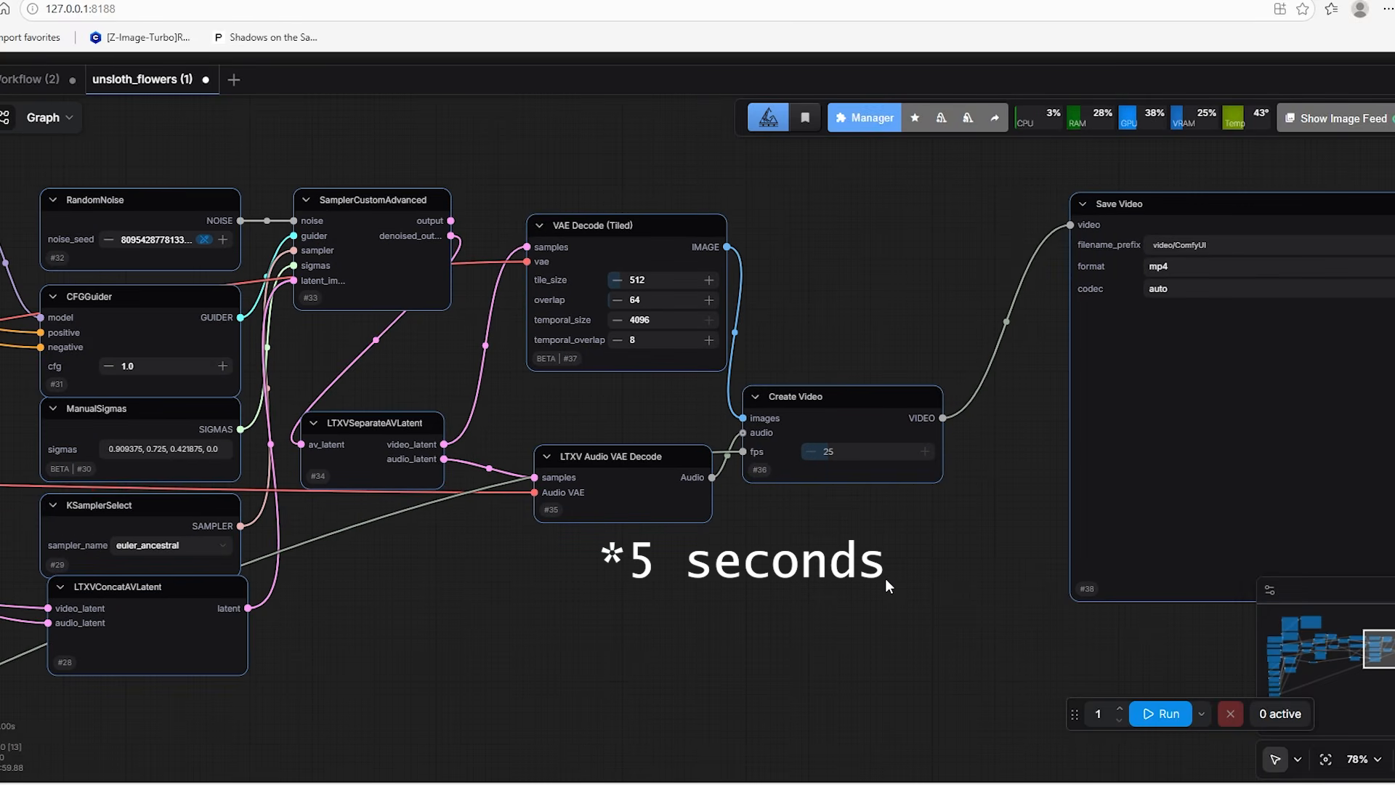
Enlarge the TextGenerateLTX2Prompt node and replace its whole prompt with the copied forest fairies prompt
scroll(885, 578, "down", 2)
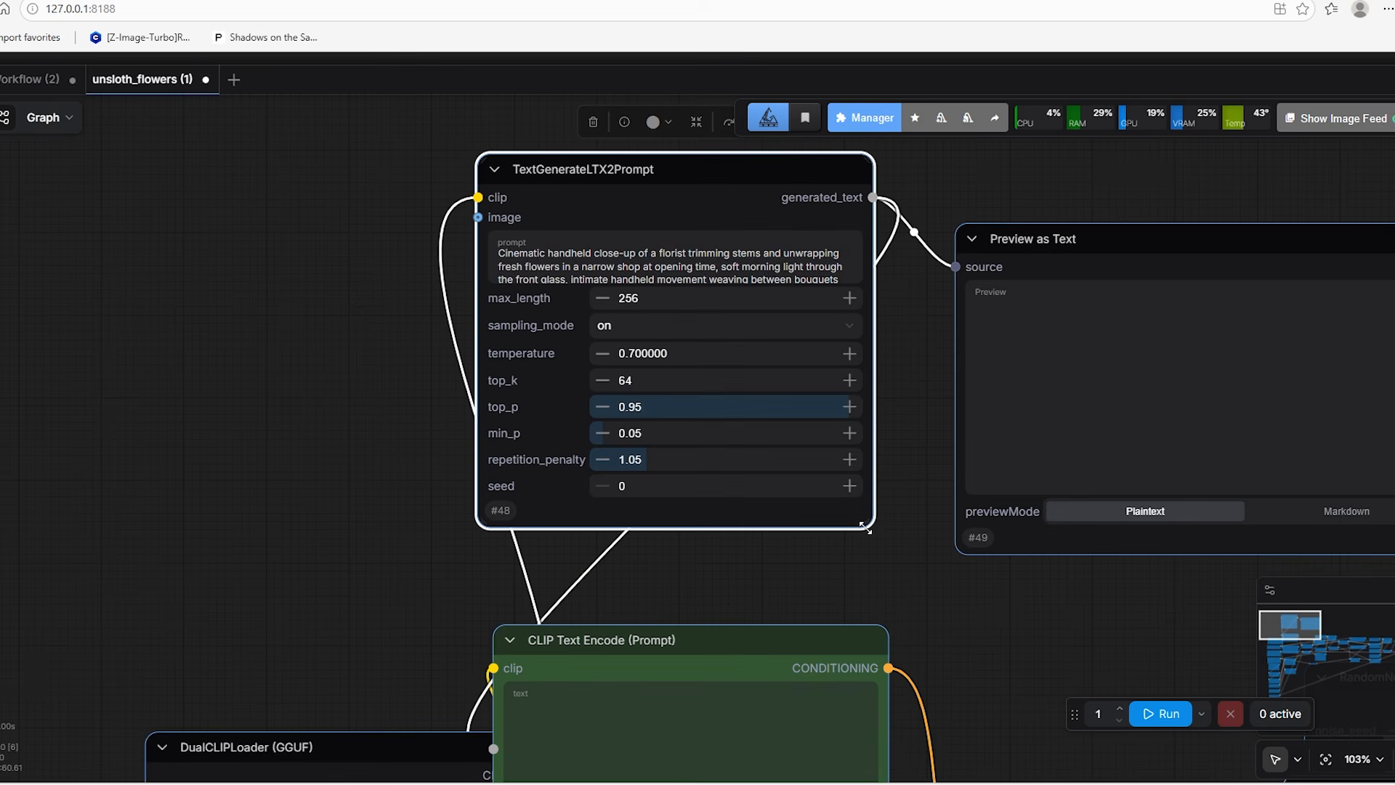
left_click_drag(882, 536, 911, 607)
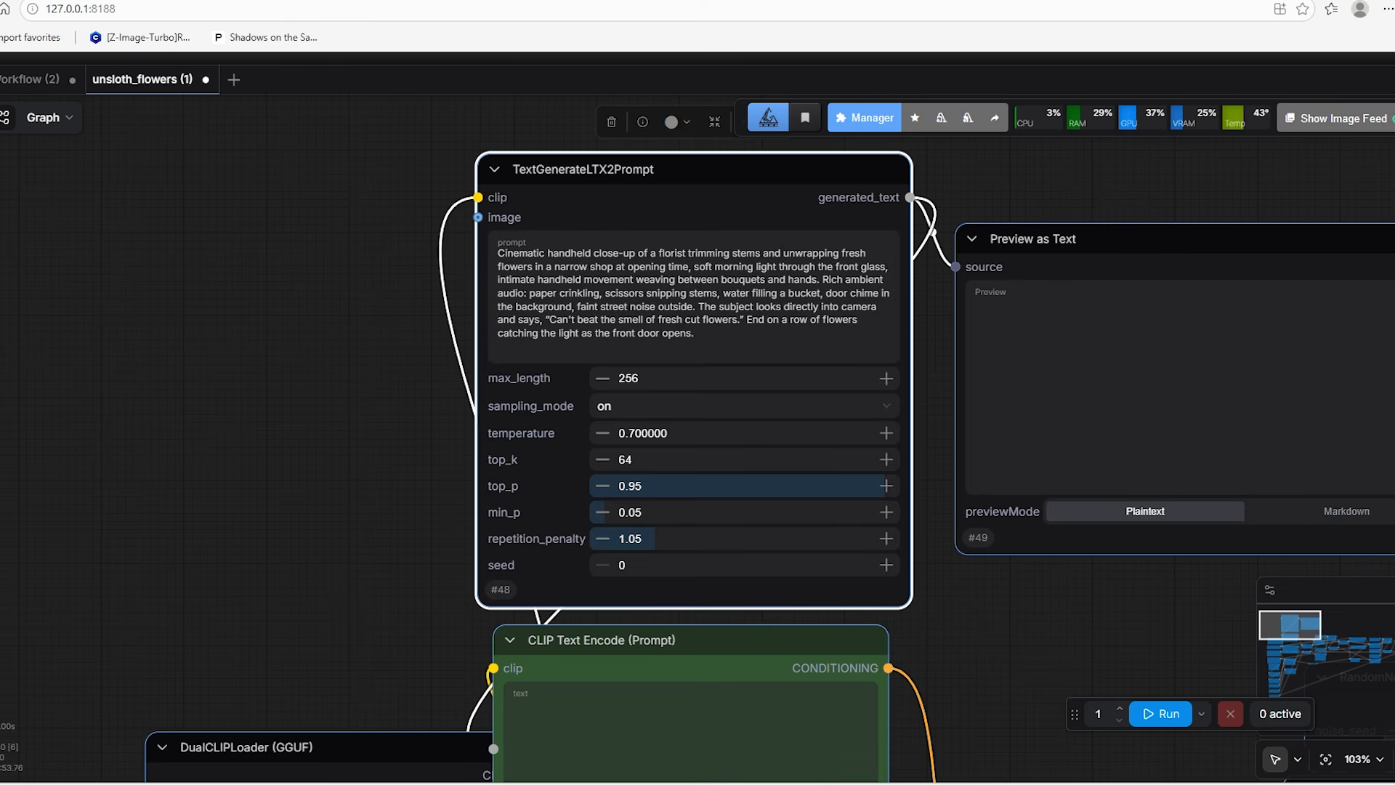
left_click(633, 310)
key("ctrl+a")
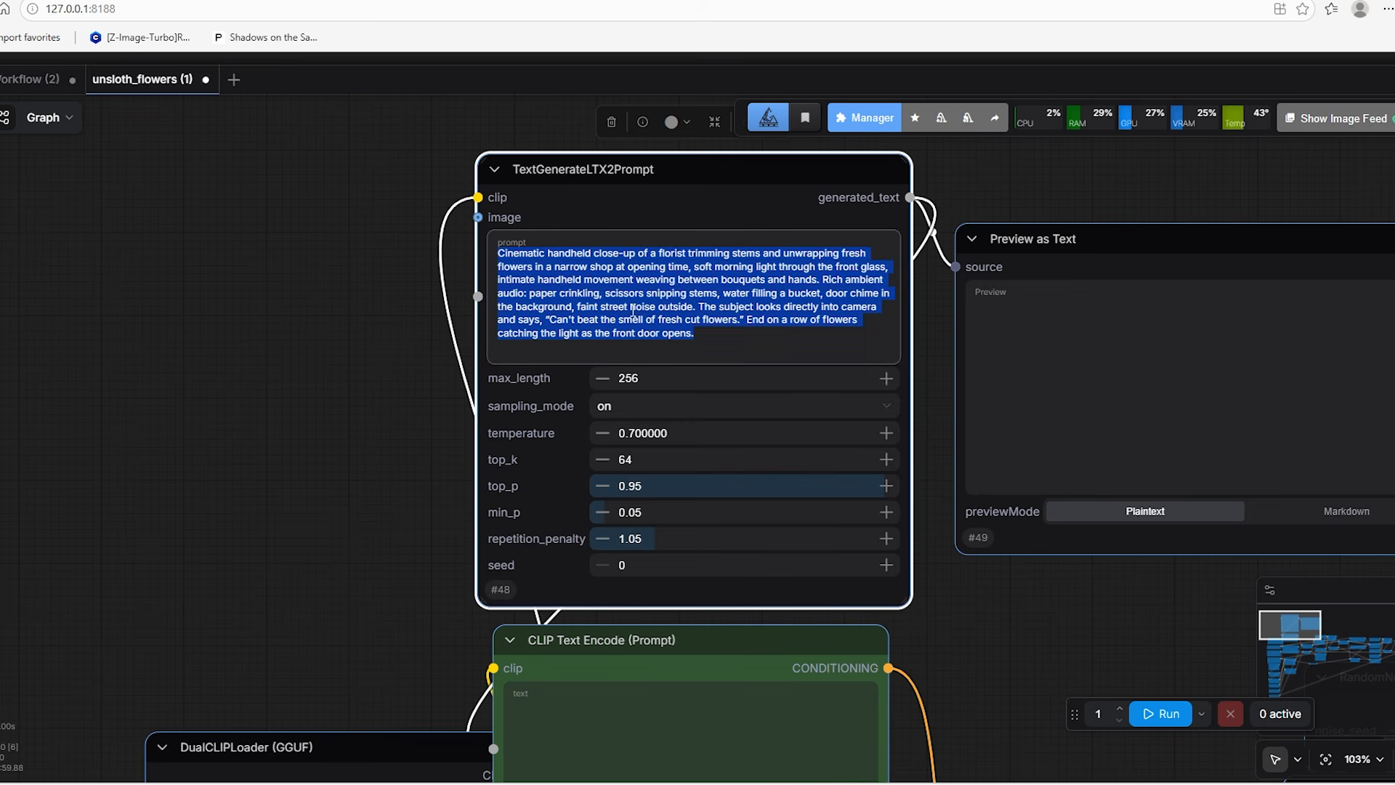
key("ctrl+v")
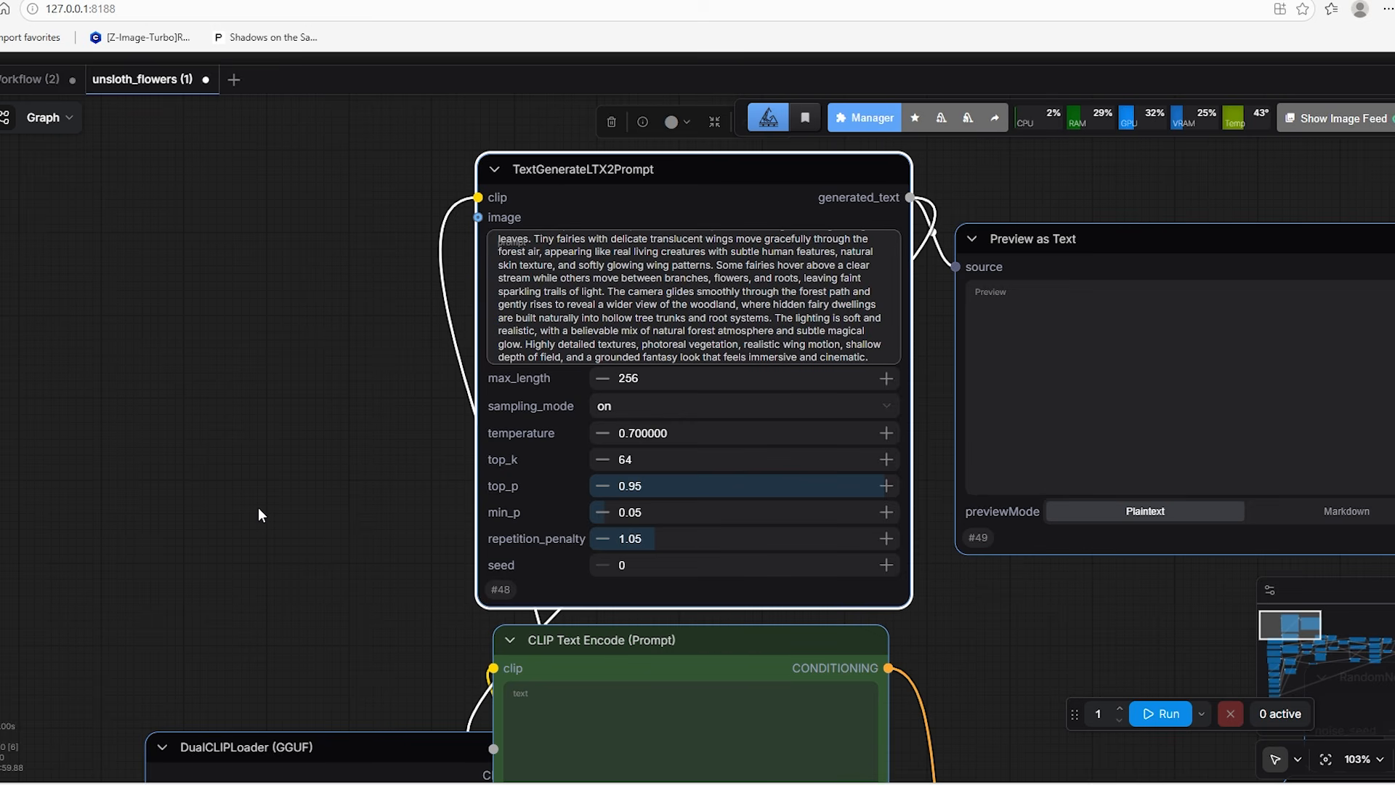
Review the size and scaling values in the EmptyImage, Upscale Image By and EmptyLTXVLatentVideo nodes
scroll(259, 507, "down", 2)
scroll(269, 483, "down", 10)
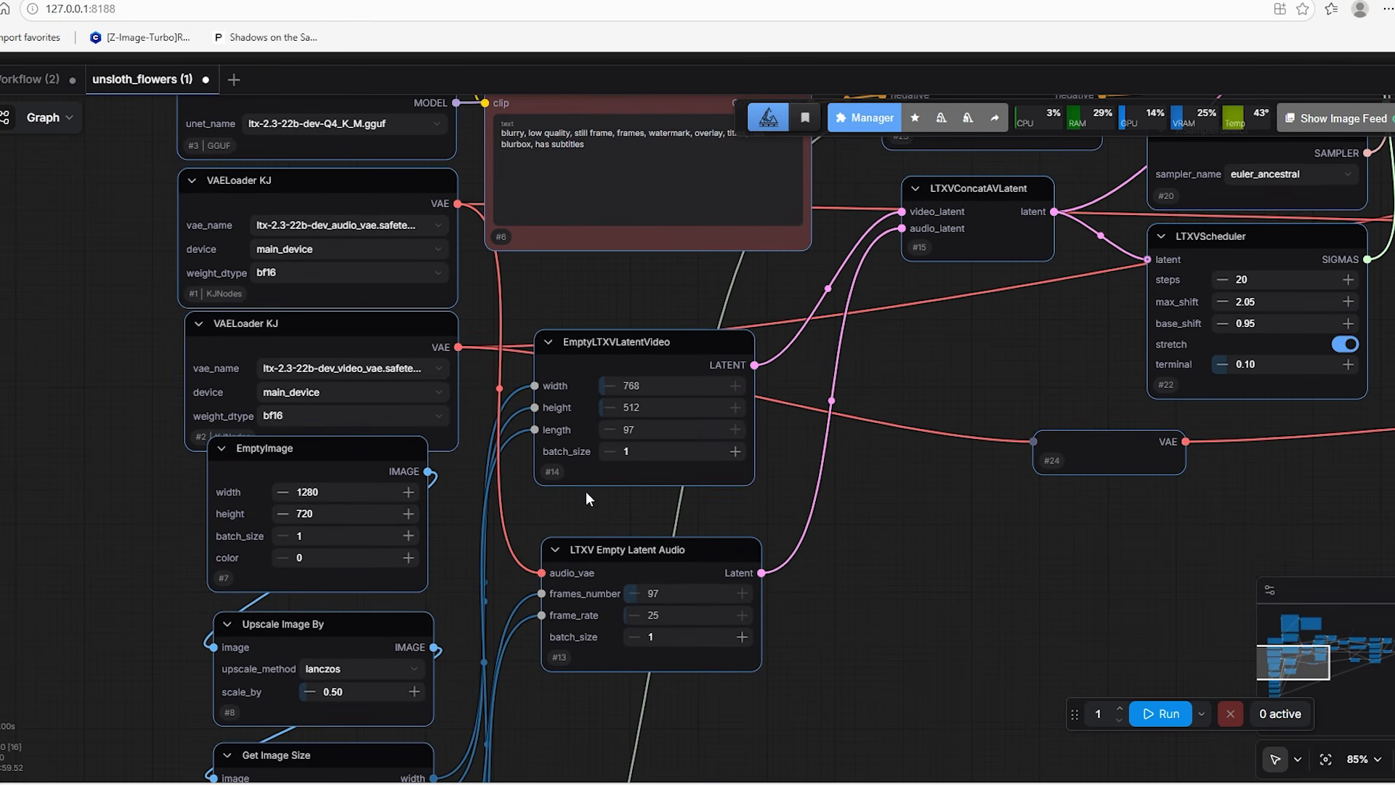
scroll(584, 479, "down", 1)
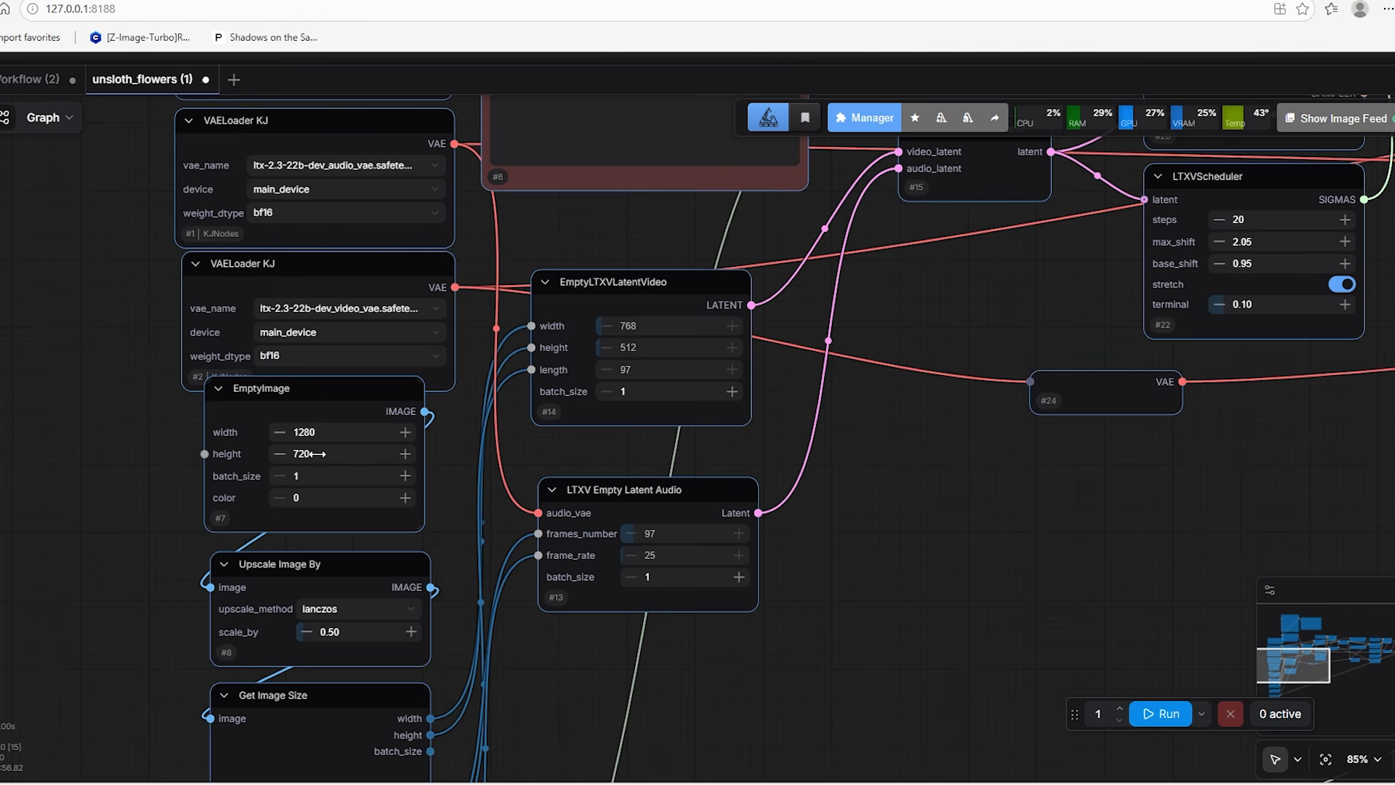
scroll(155, 498, "down", 1)
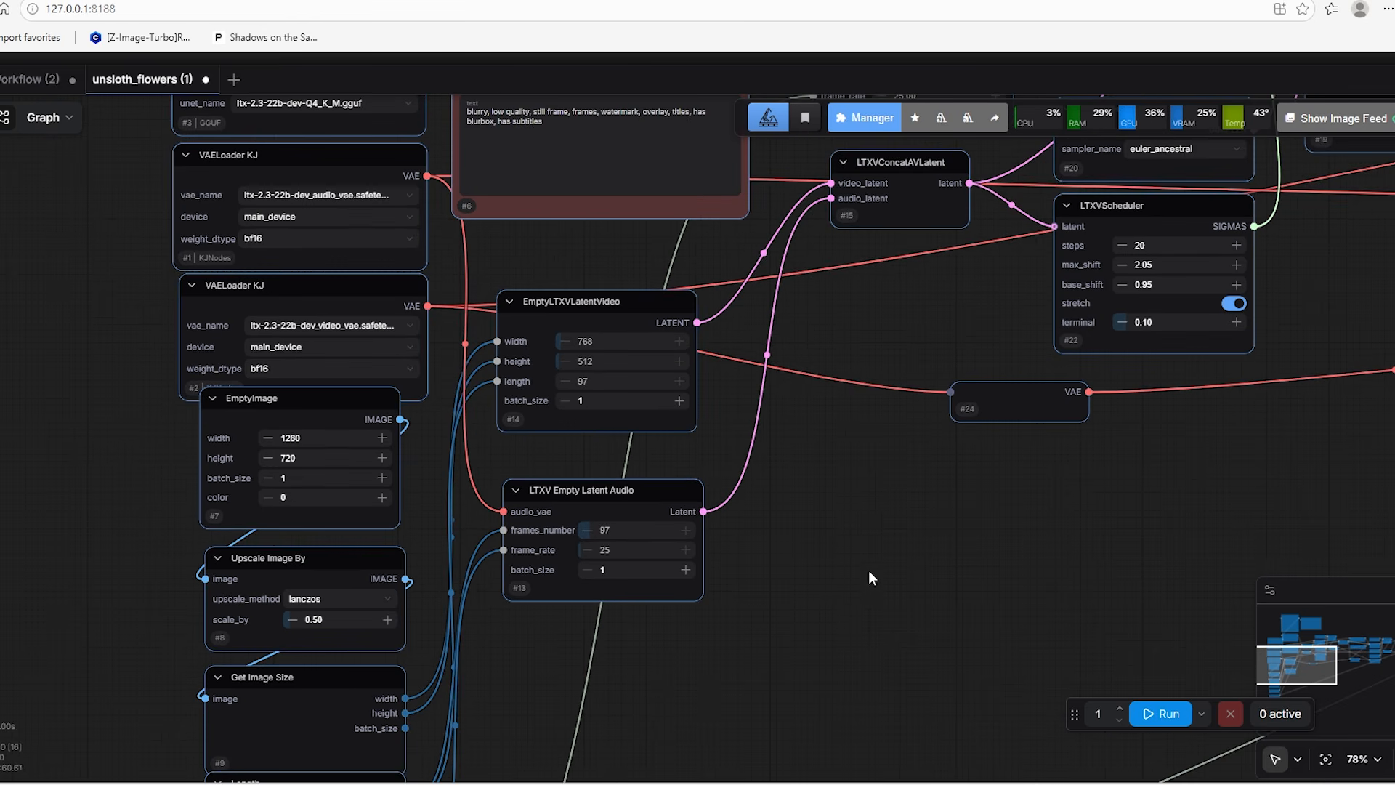
left_click_drag(888, 573, 831, 670)
scroll(906, 644, "down", 2)
scroll(906, 642, "down", 1)
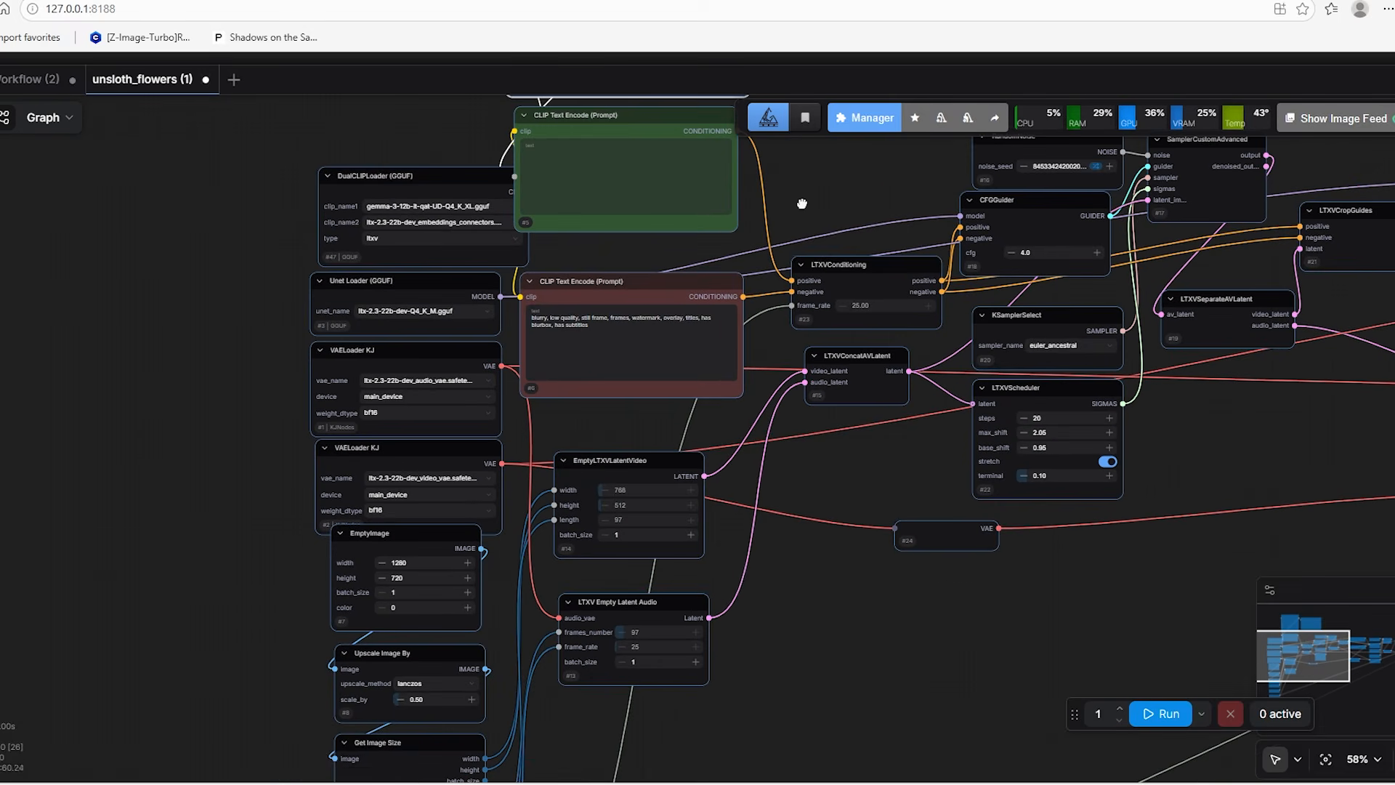
Run the unsloth_flowers workflow and switch to the run_nvidia_gpu console window to follow its progress
left_click_drag(800, 209, 767, 556)
scroll(362, 271, "up", 4)
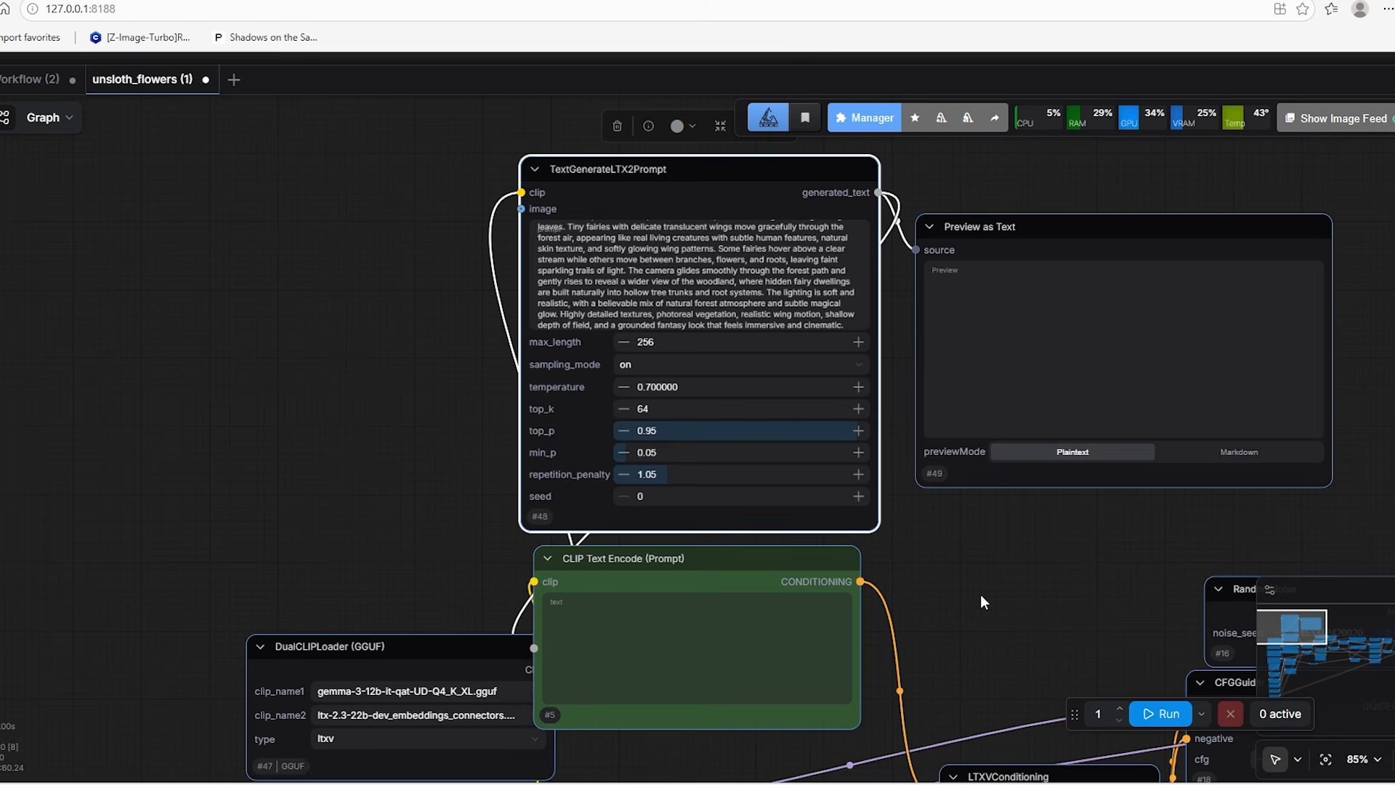
left_click(1160, 713)
left_click_drag(937, 640, 843, 608)
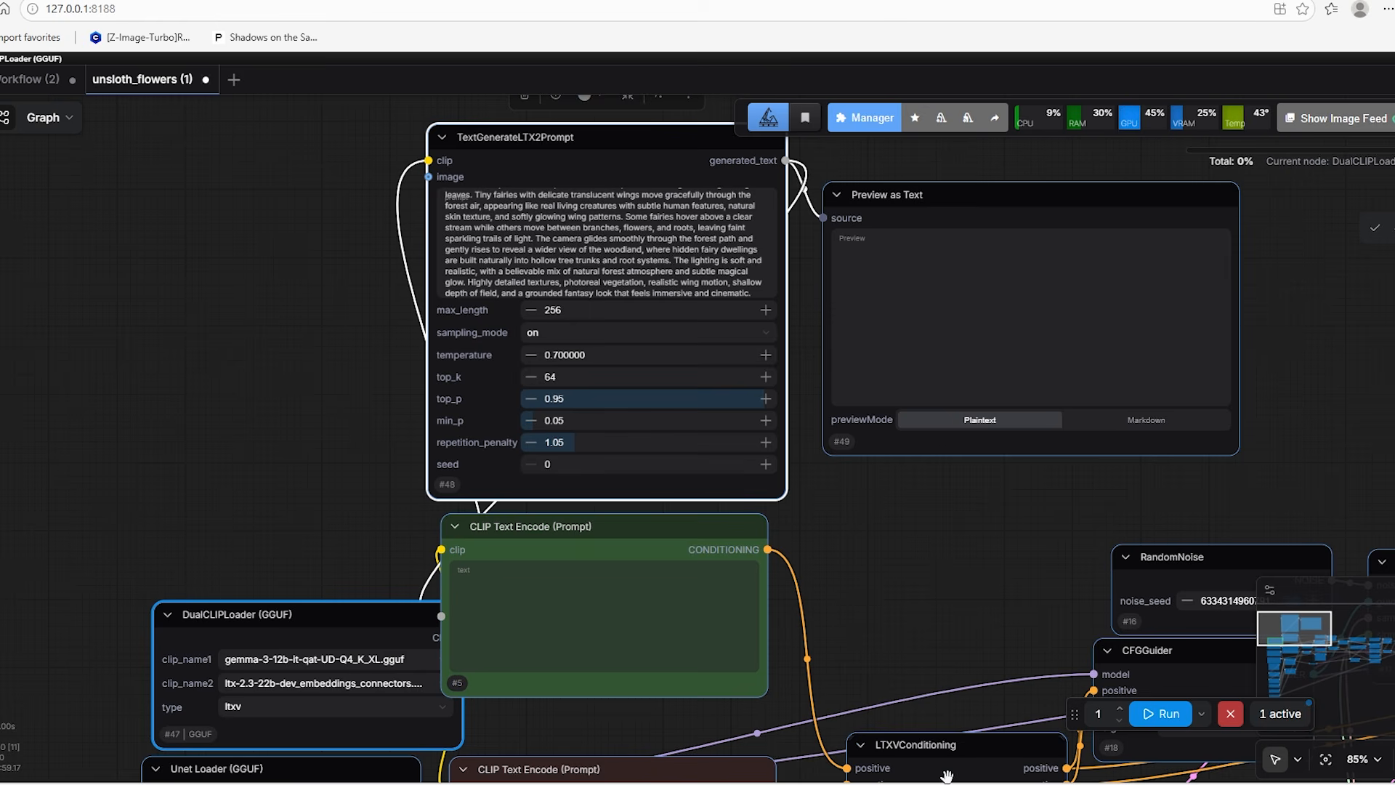
key("alt+Tab")
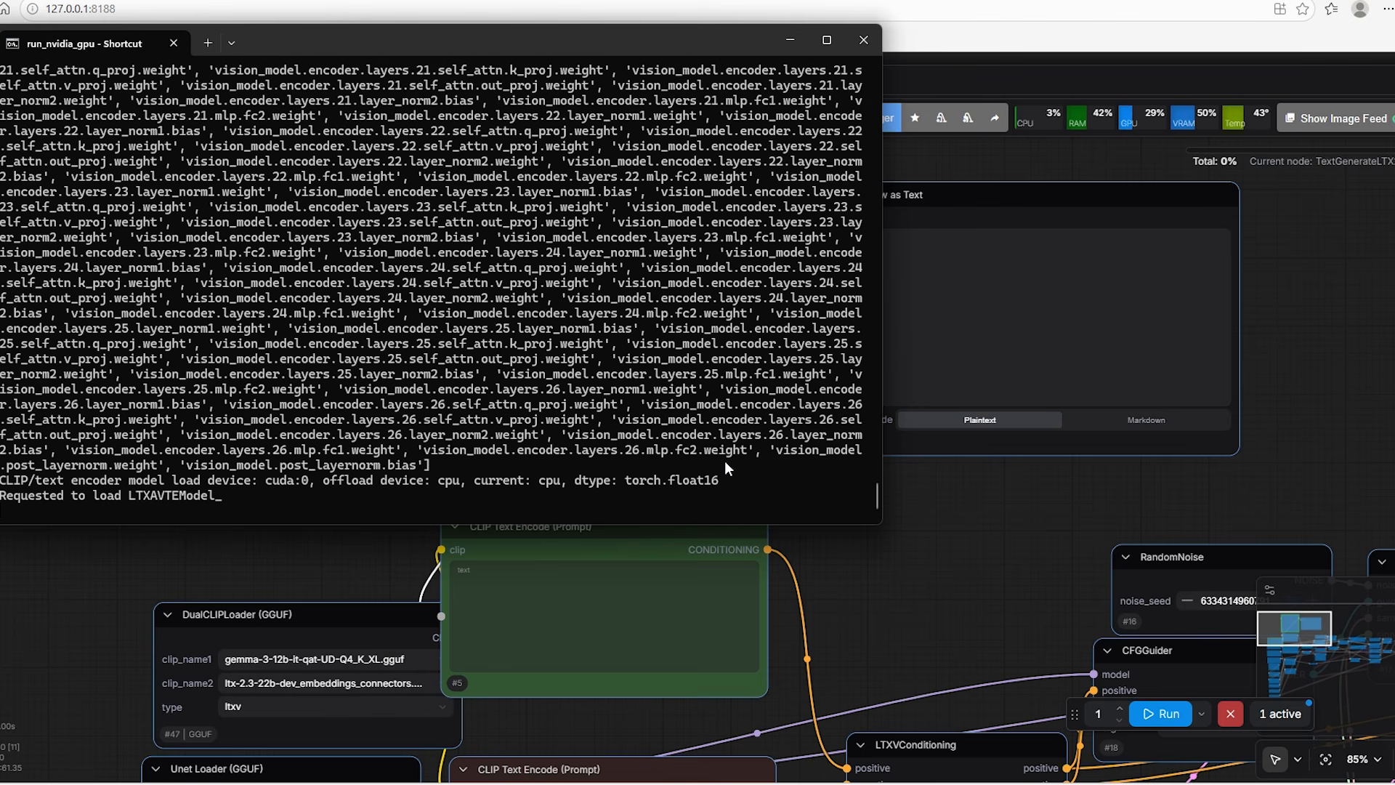